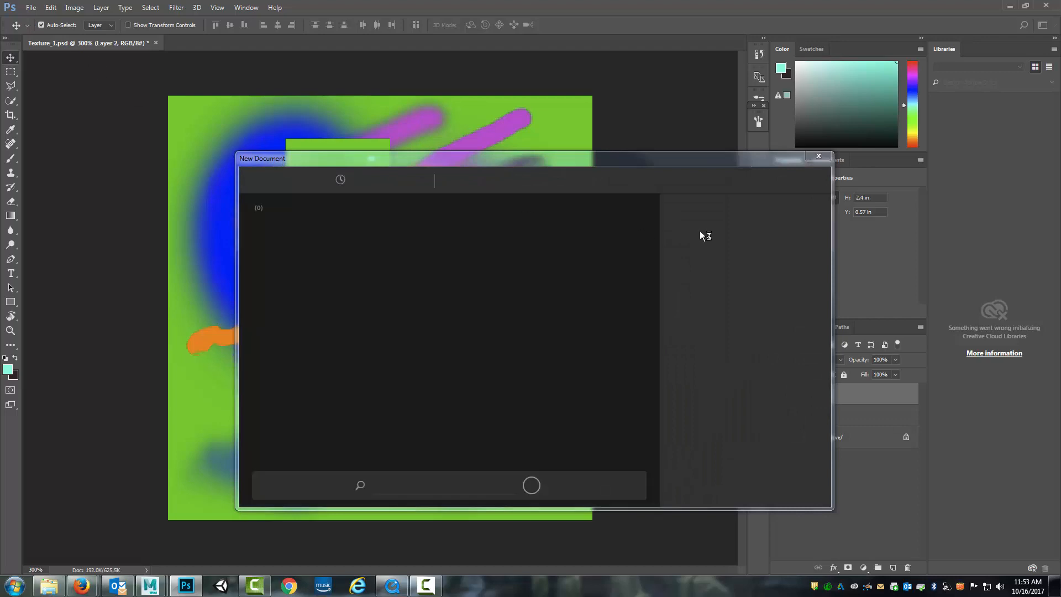
Create a new document 256 pixels wide and 256 pixels high
double_click(700, 265)
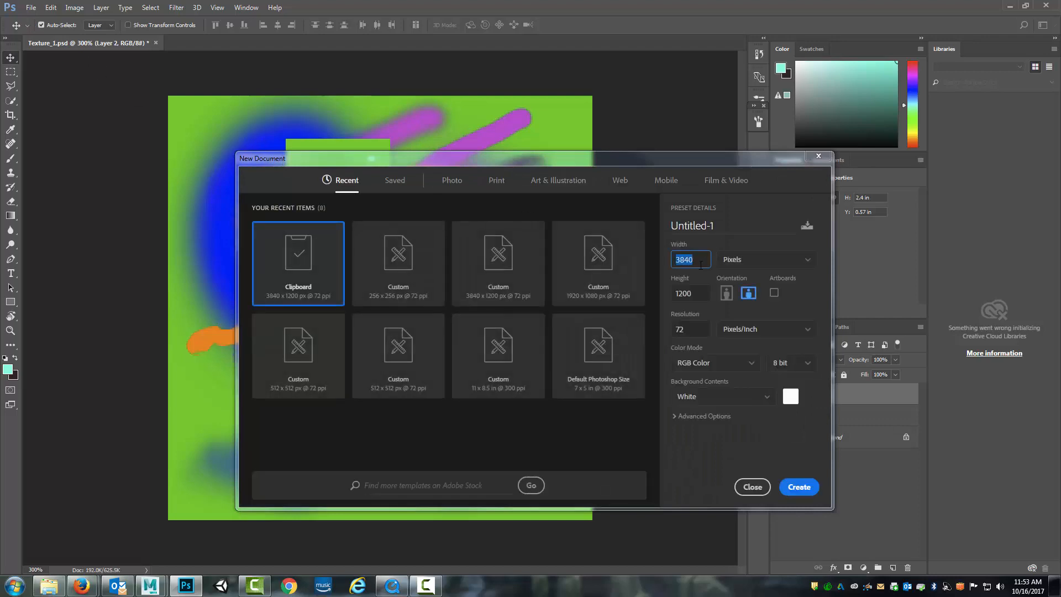
text(25)
key(Tab)
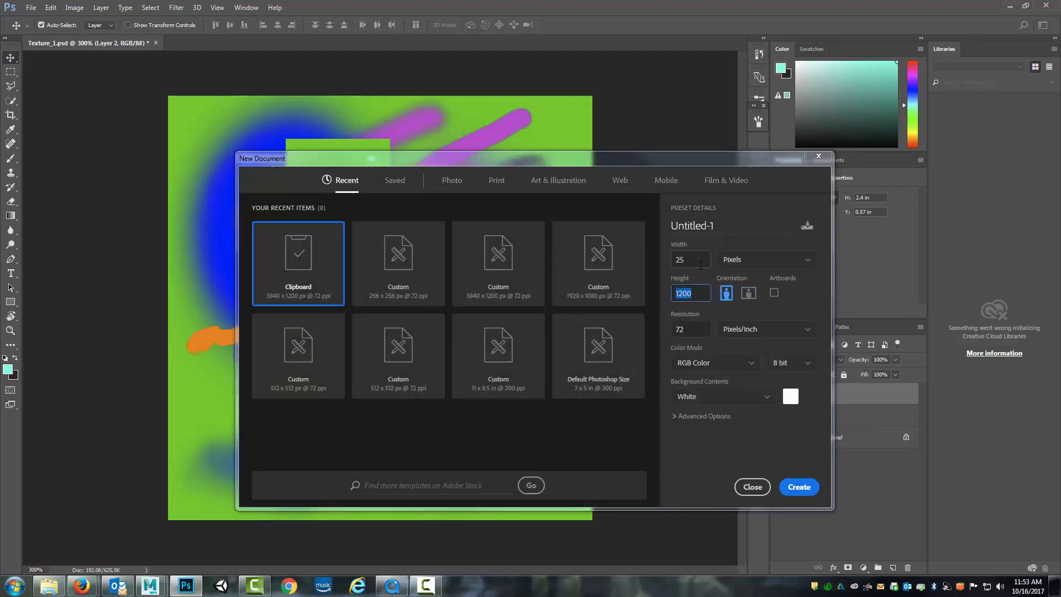
key(shift+Tab)
text(256)
key(Tab)
text(2)
click(813, 494)
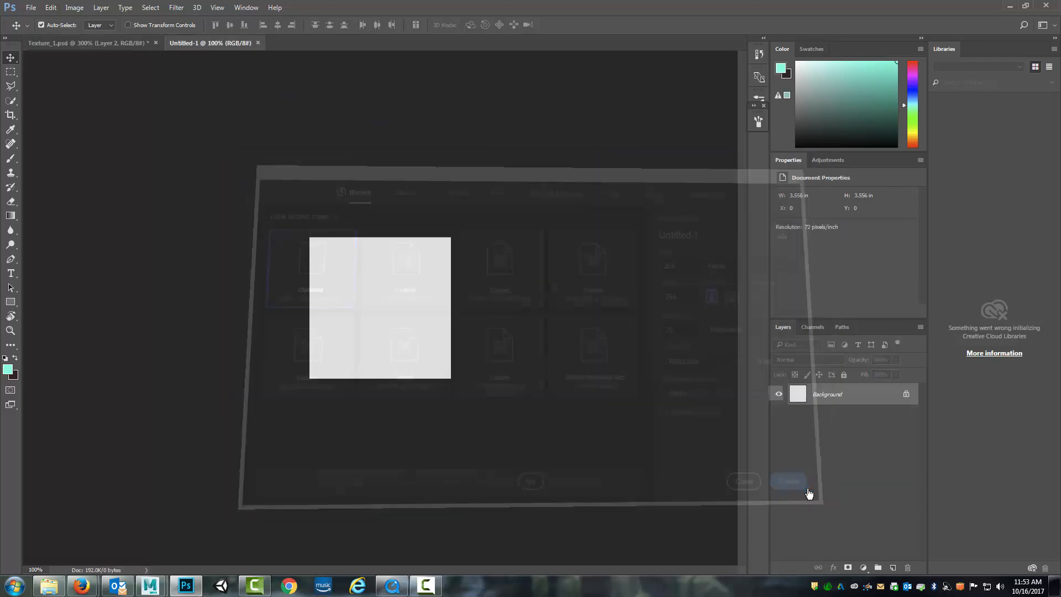
Activate the Gradient tool, keep the aqua foreground colour, and set the background colour to ff0000
click(10, 331)
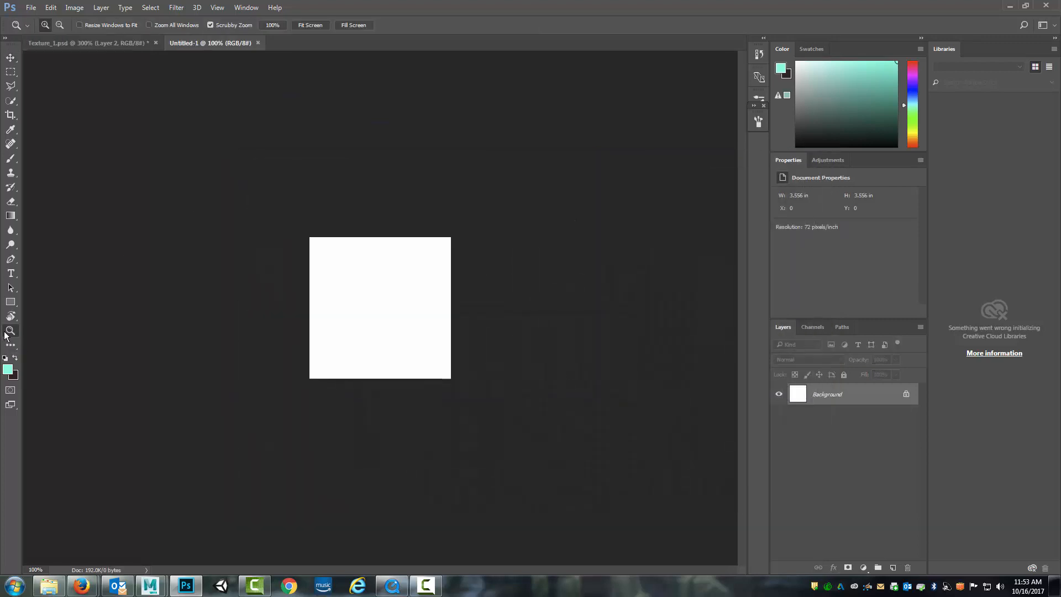
click(307, 350)
click(306, 350)
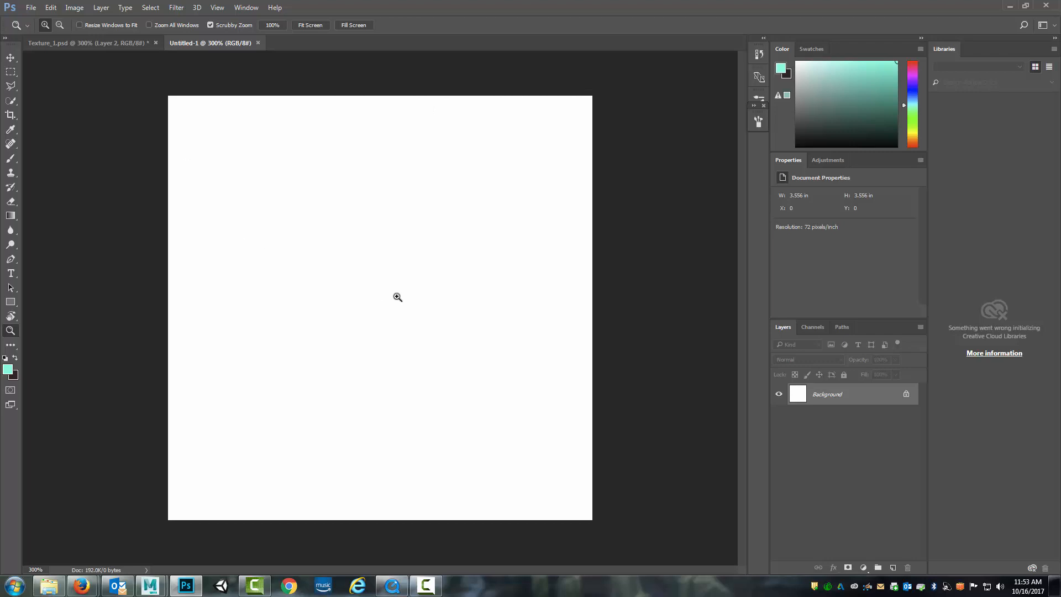
click(11, 216)
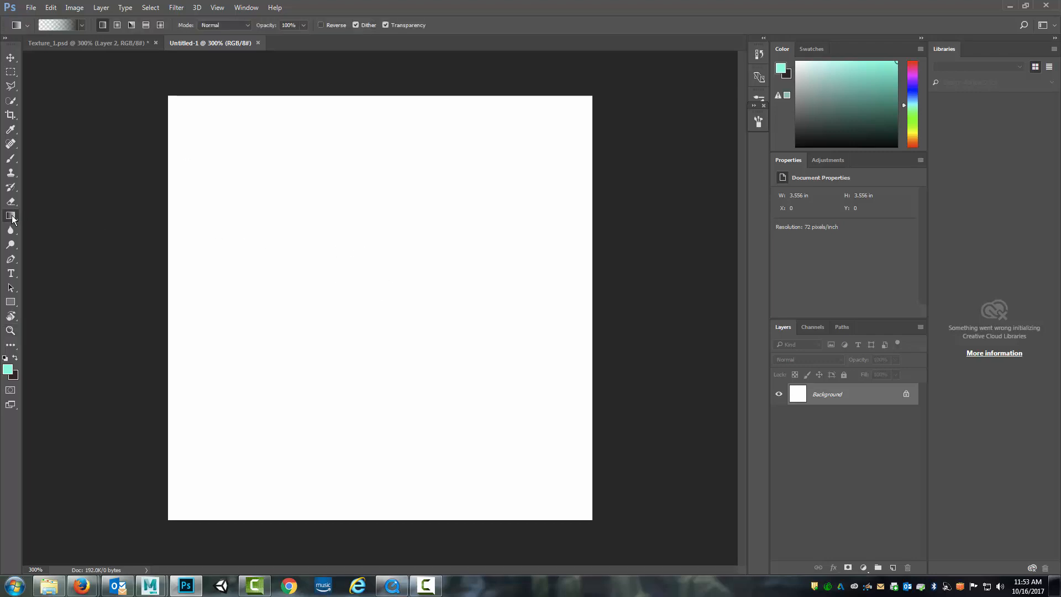
click(8, 369)
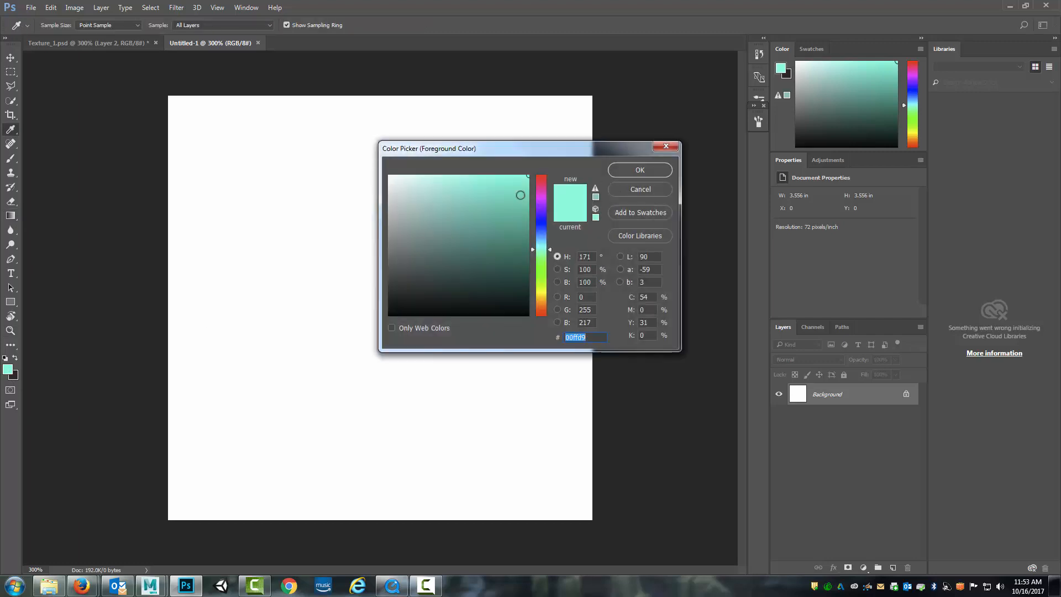
drag(511, 194, 561, 164)
click(616, 173)
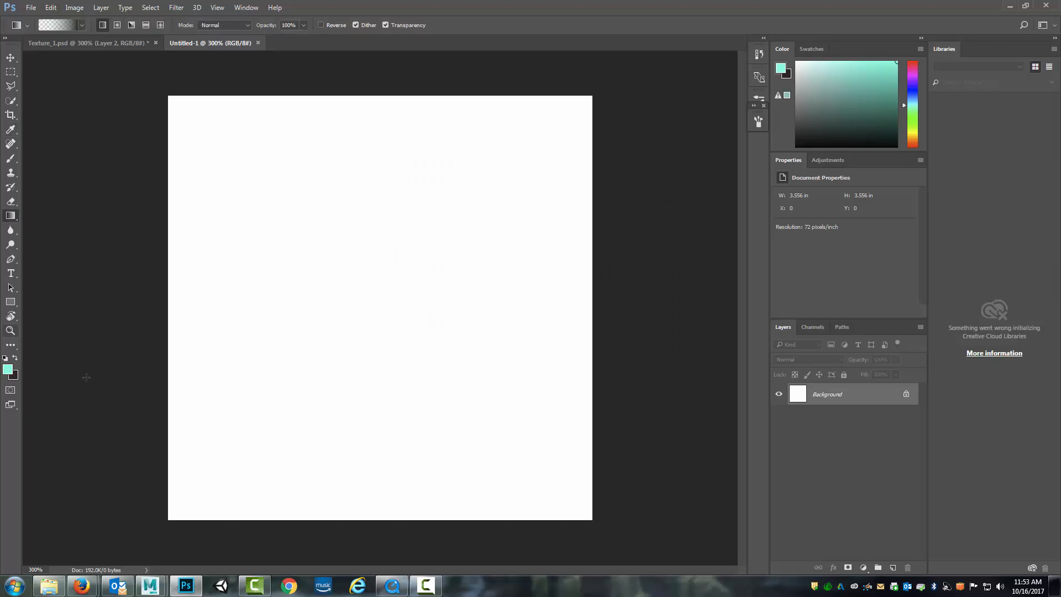
click(17, 379)
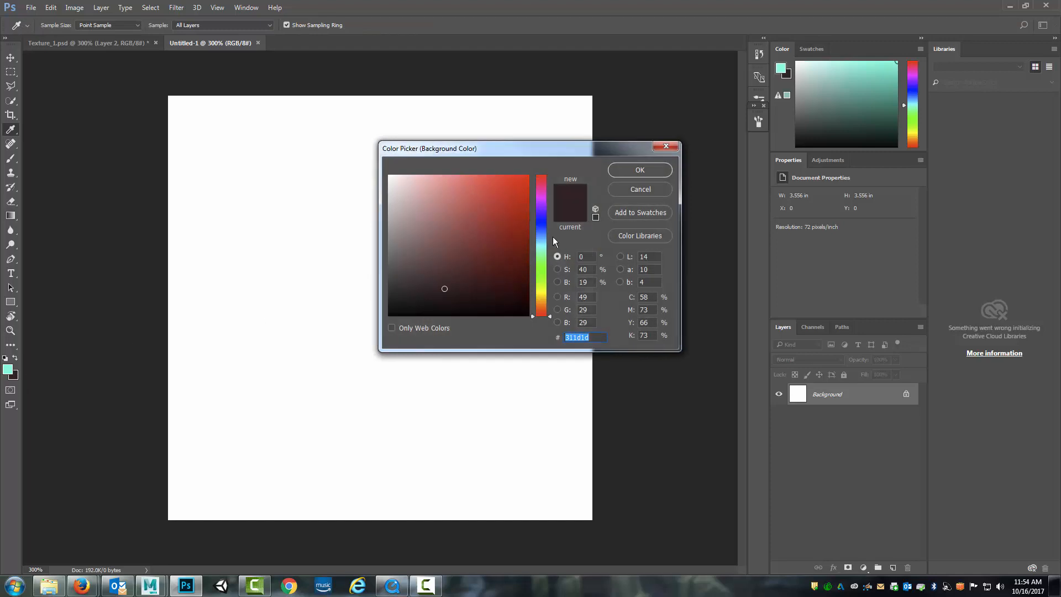
text(ff0000)
click(639, 169)
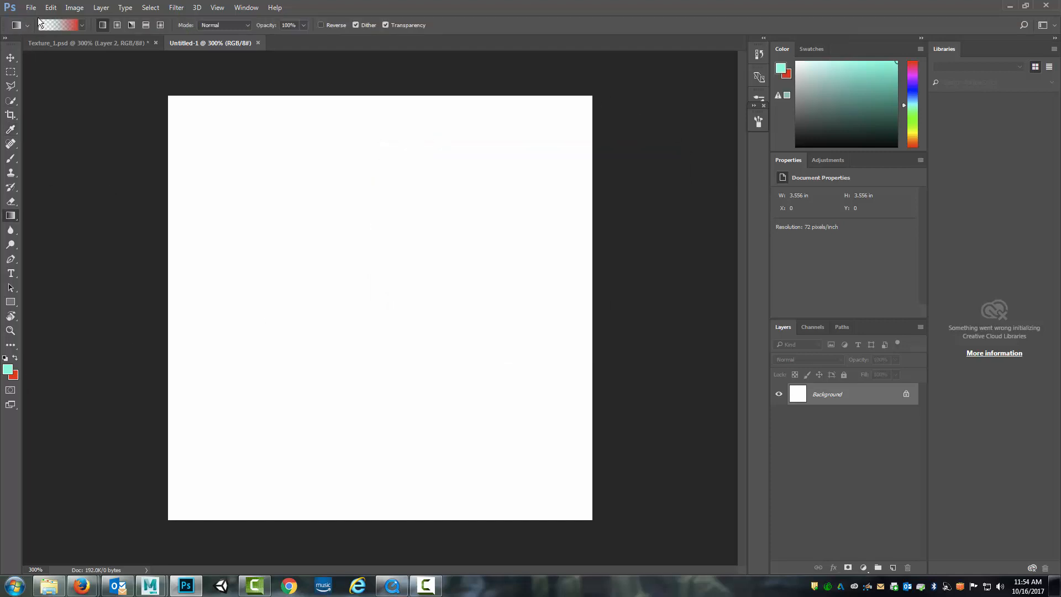
Choose the Foreground to Background gradient preset
click(83, 26)
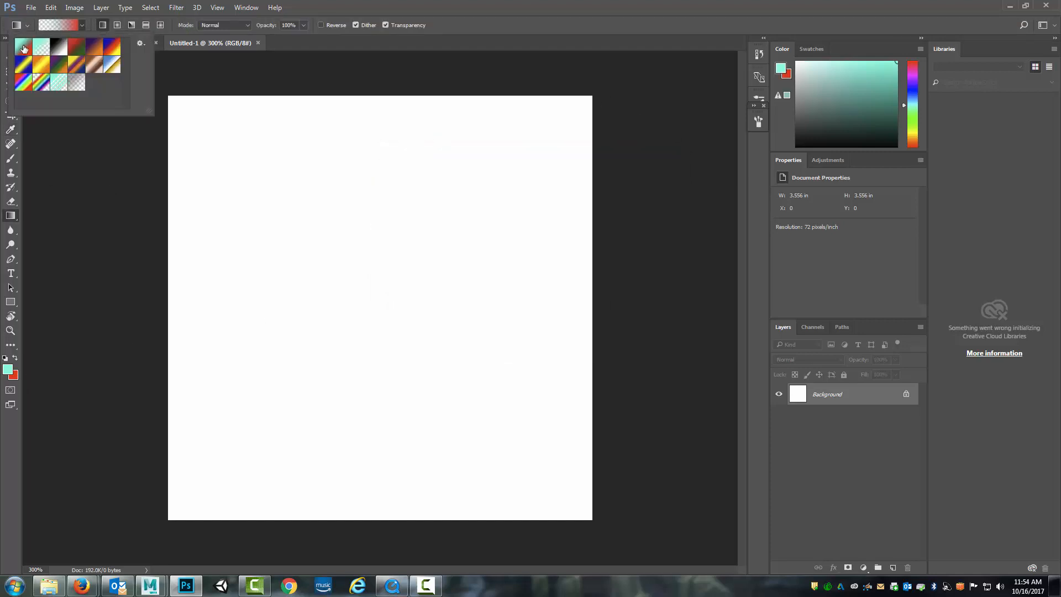
click(23, 49)
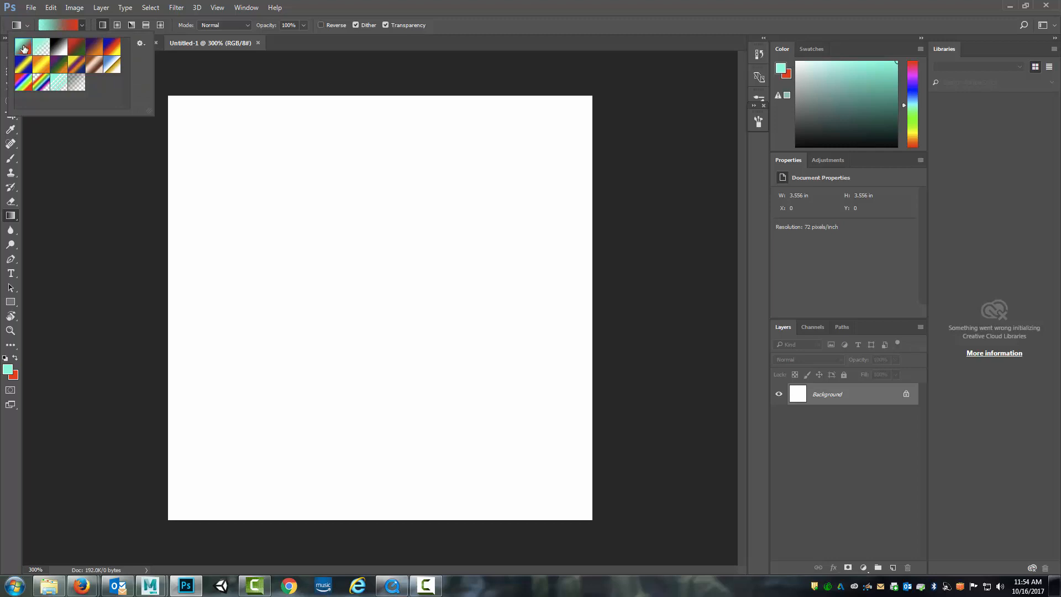
click(78, 8)
click(83, 10)
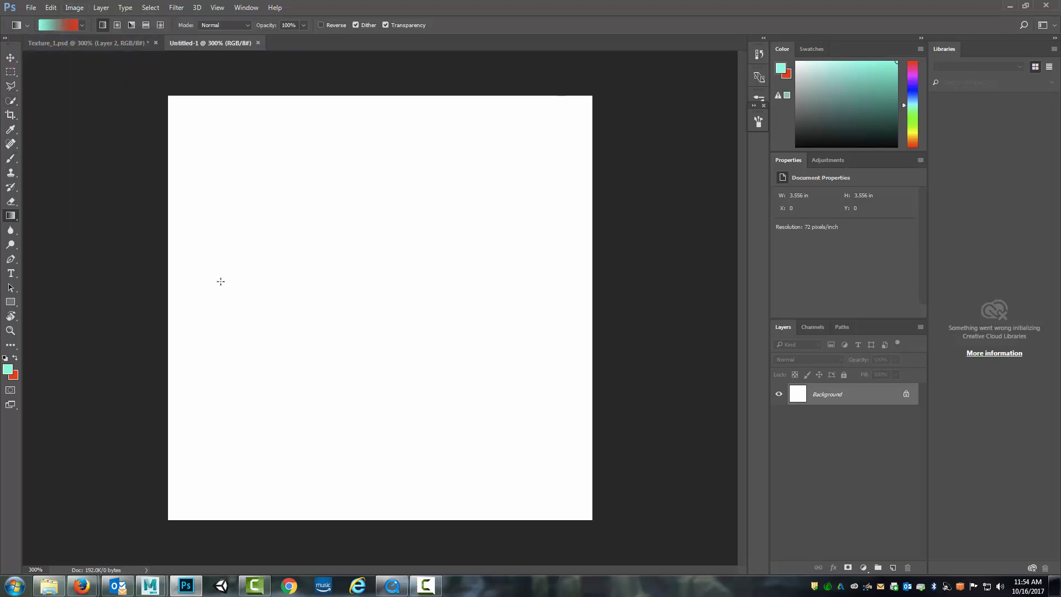
Draw linear gradients at different angles over the canvas, ending with a horizontal one from aqua to red
drag(221, 282, 523, 396)
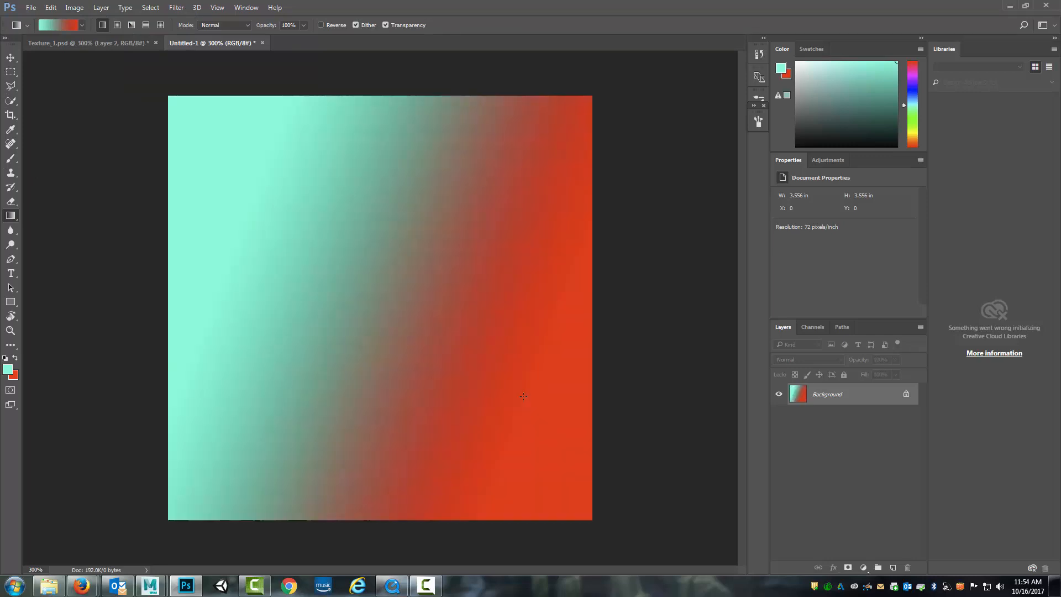
drag(316, 298, 538, 237)
drag(210, 326, 568, 326)
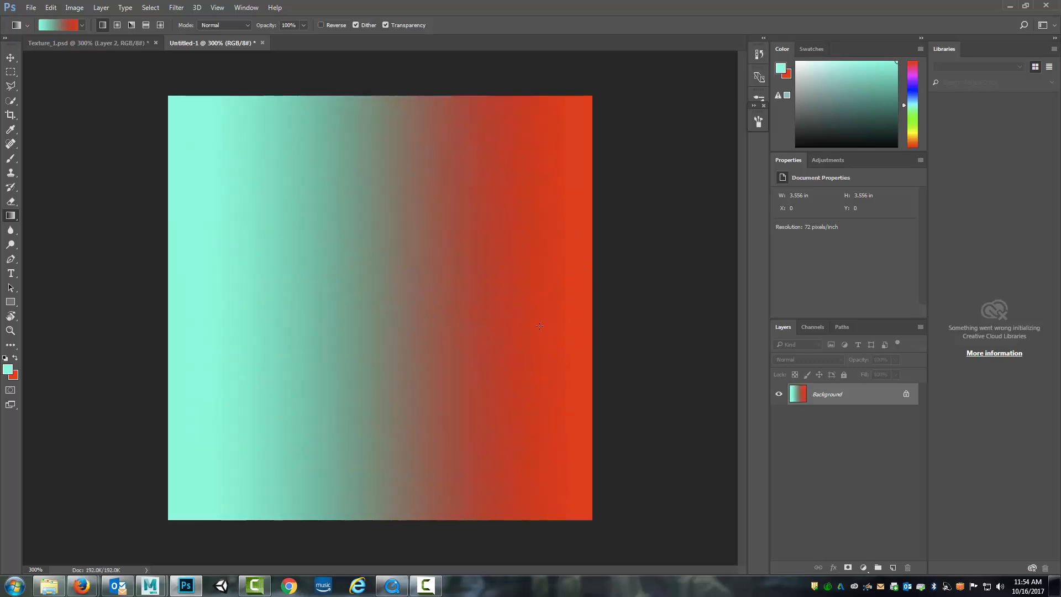
Try a small radial gradient in the canvas's upper-left area and an angle gradient starting near the centre
click(119, 26)
drag(290, 203, 356, 249)
click(132, 25)
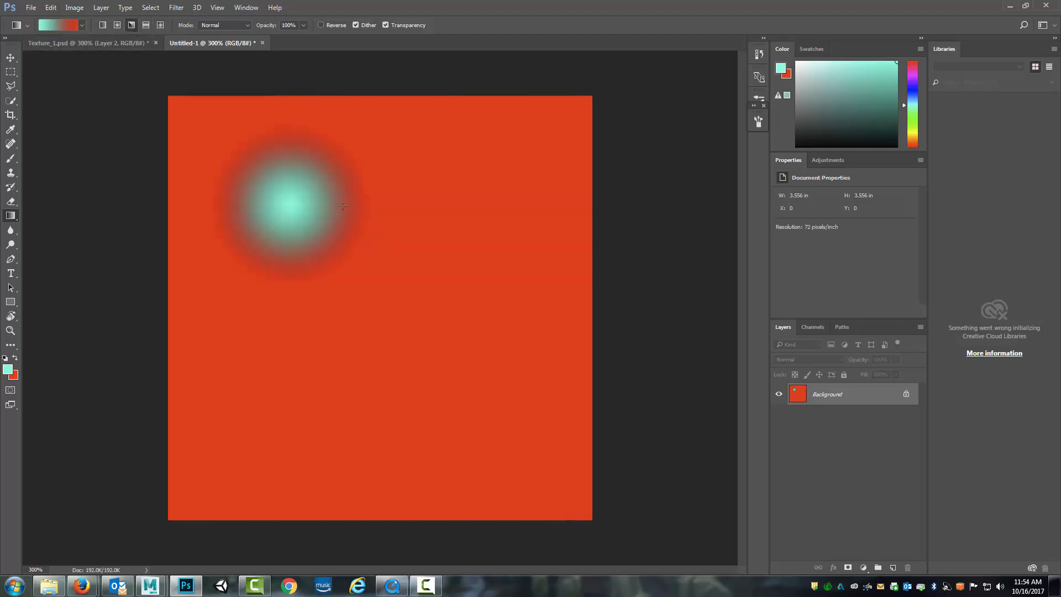
drag(379, 287, 573, 428)
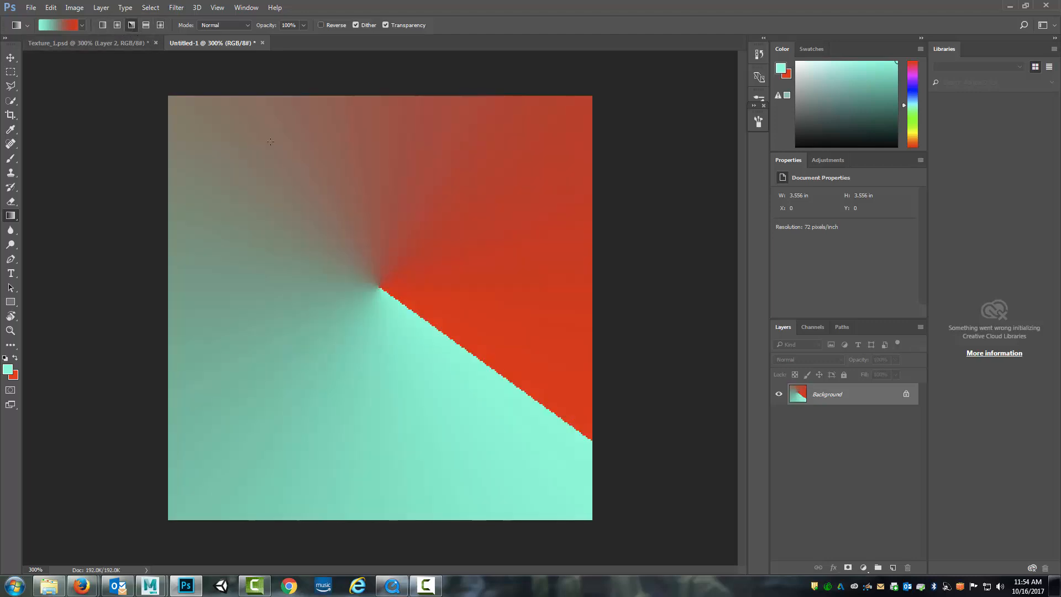
Fill the canvas with a diamond gradient centred slightly left of the middle
drag(337, 277, 447, 282)
click(161, 25)
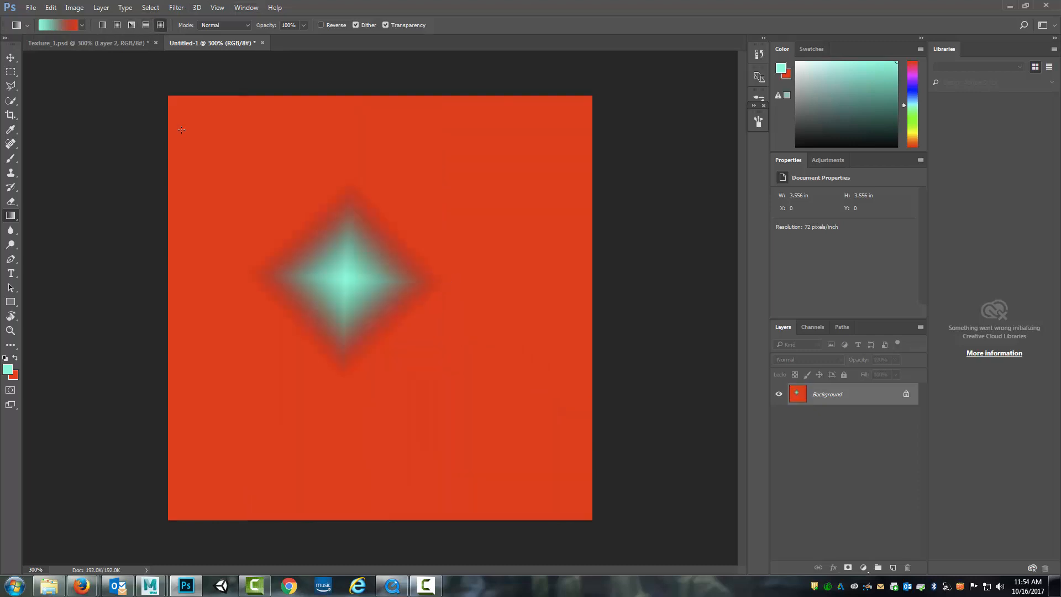
click(146, 25)
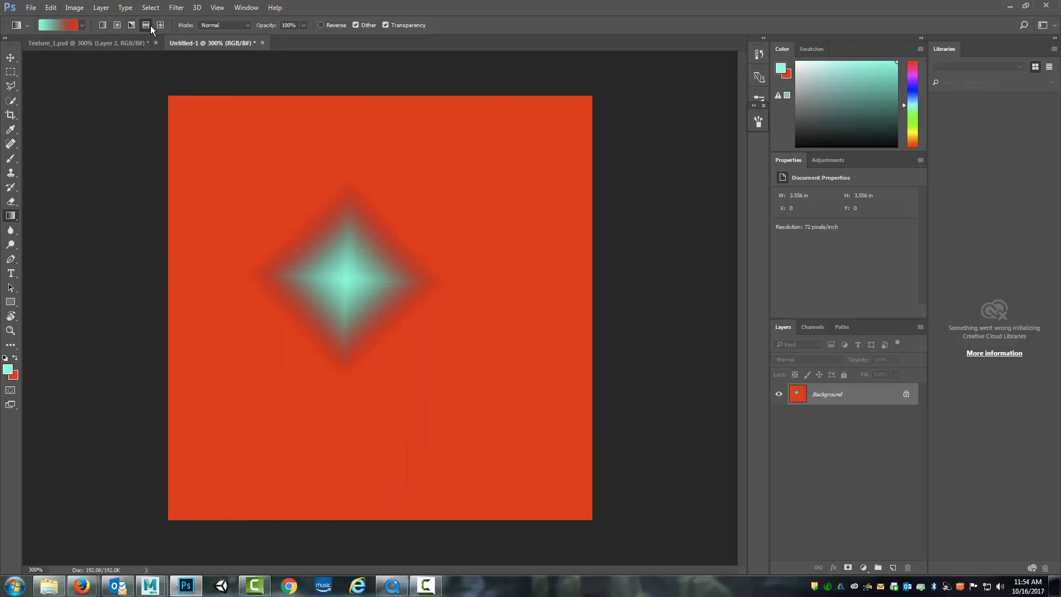
Set the gradient type to radial and its opacity to 19%
click(119, 25)
click(307, 26)
click(313, 24)
click(302, 25)
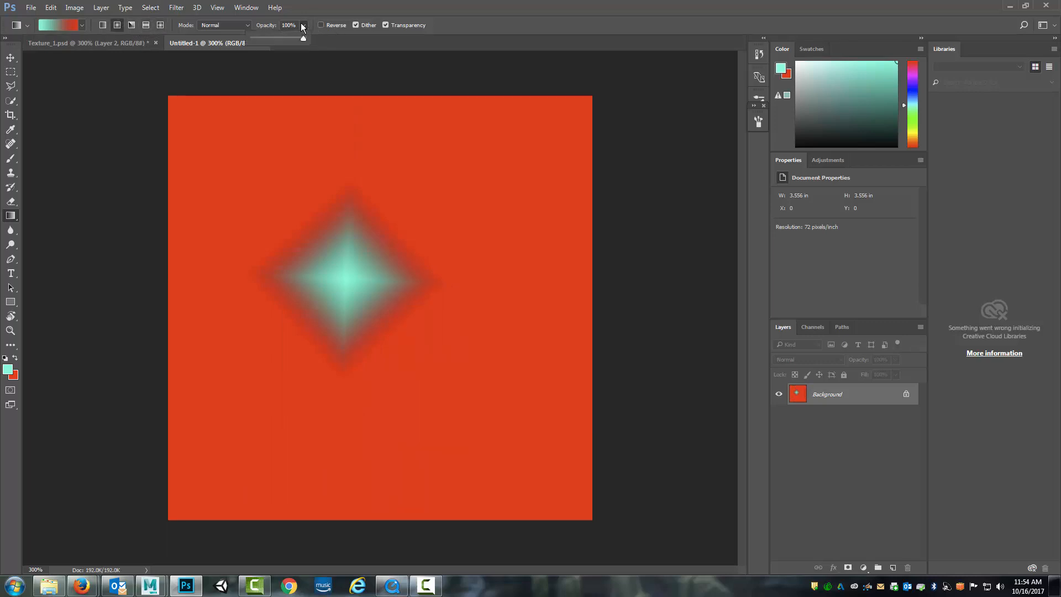
click(262, 39)
Draw several overlapping low-opacity radial gradients at different spots around the diamond
drag(443, 189, 514, 225)
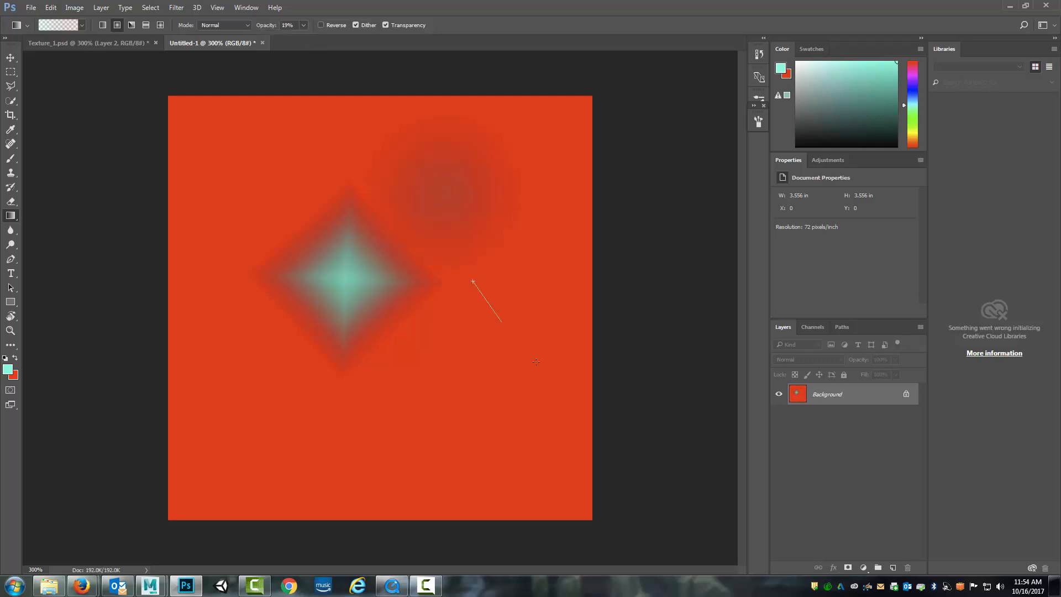
drag(473, 281, 536, 362)
drag(447, 397, 533, 439)
drag(256, 396, 383, 412)
drag(315, 176, 393, 244)
drag(415, 158, 490, 211)
drag(489, 343, 541, 400)
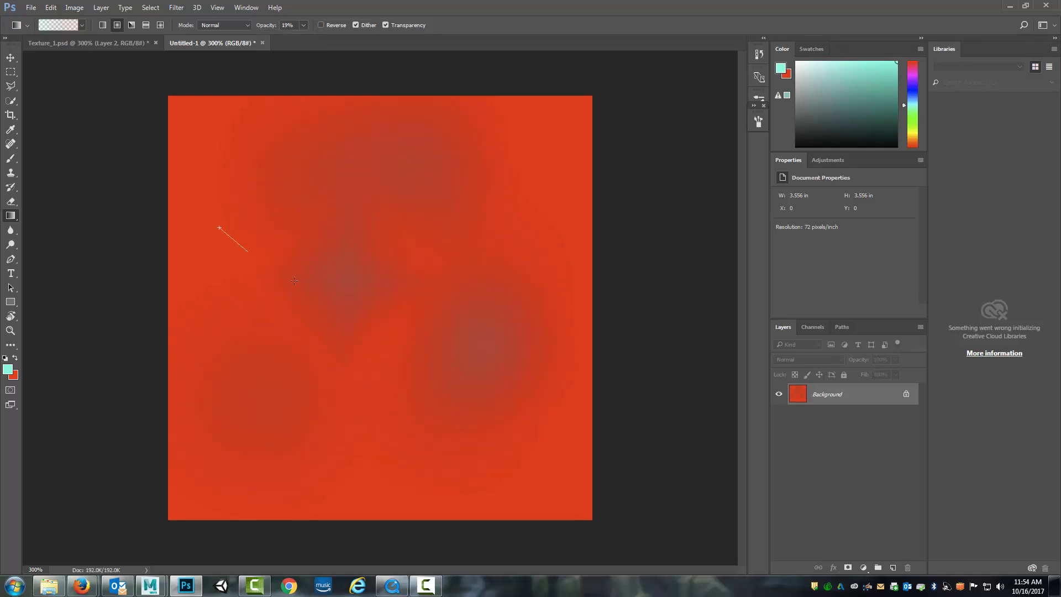
click(300, 31)
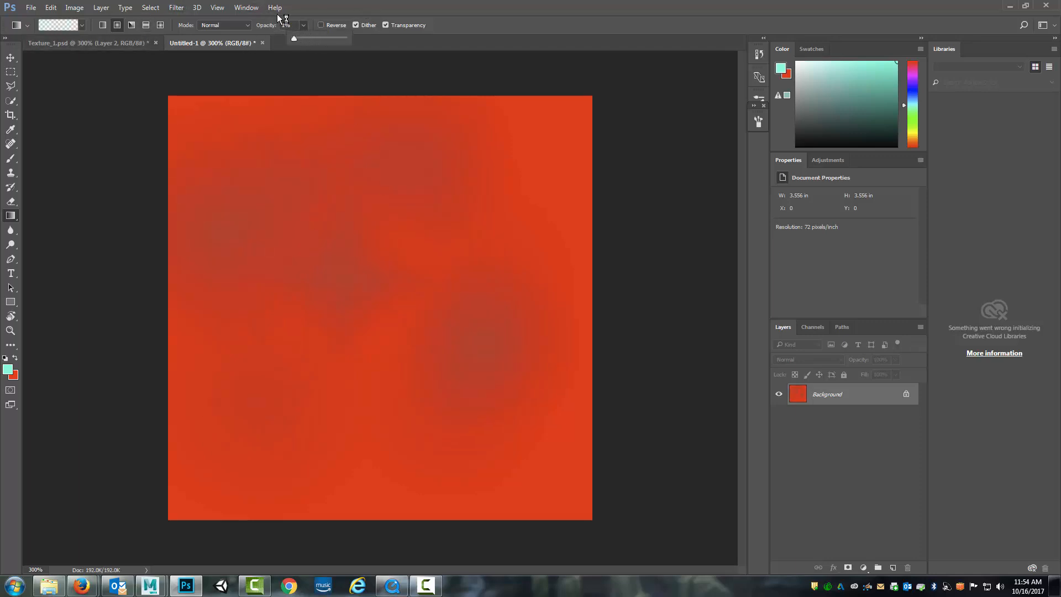
click(76, 26)
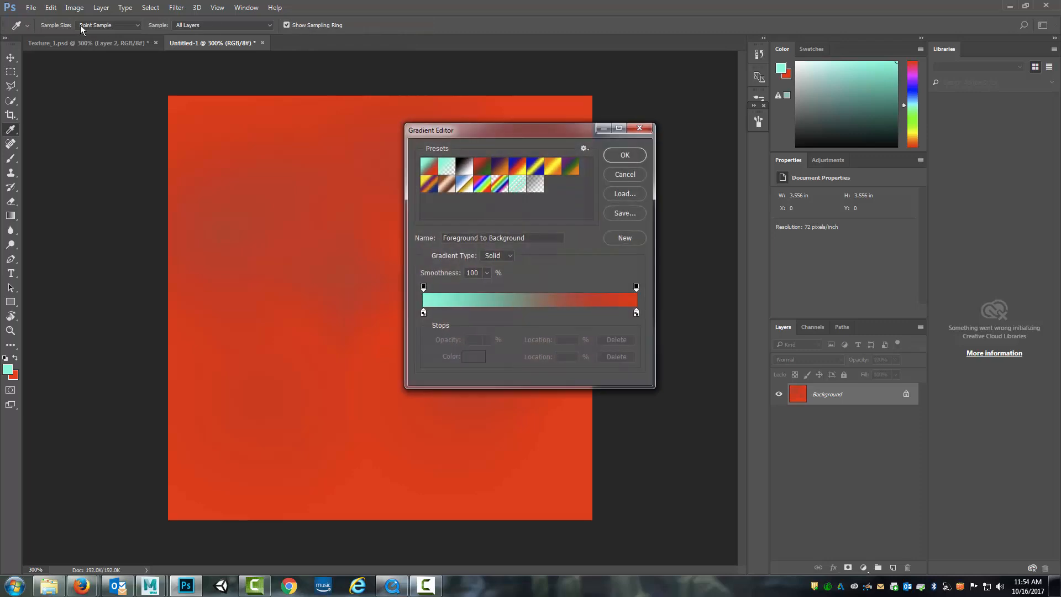
click(619, 176)
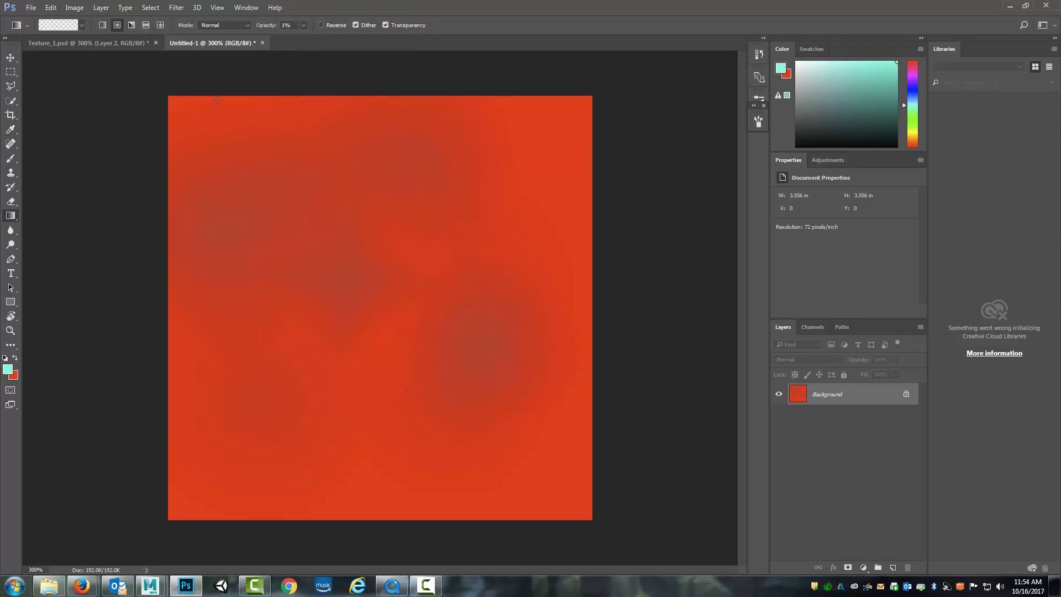
Choose the Foreground to Transparent gradient preset and set the gradient opacity to 100%
click(82, 25)
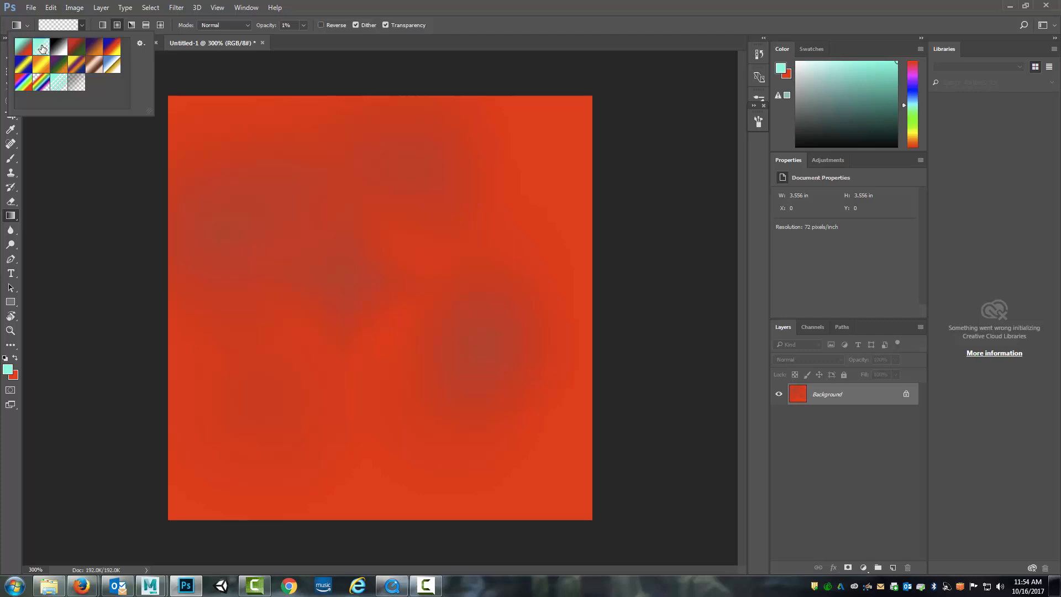
click(485, 32)
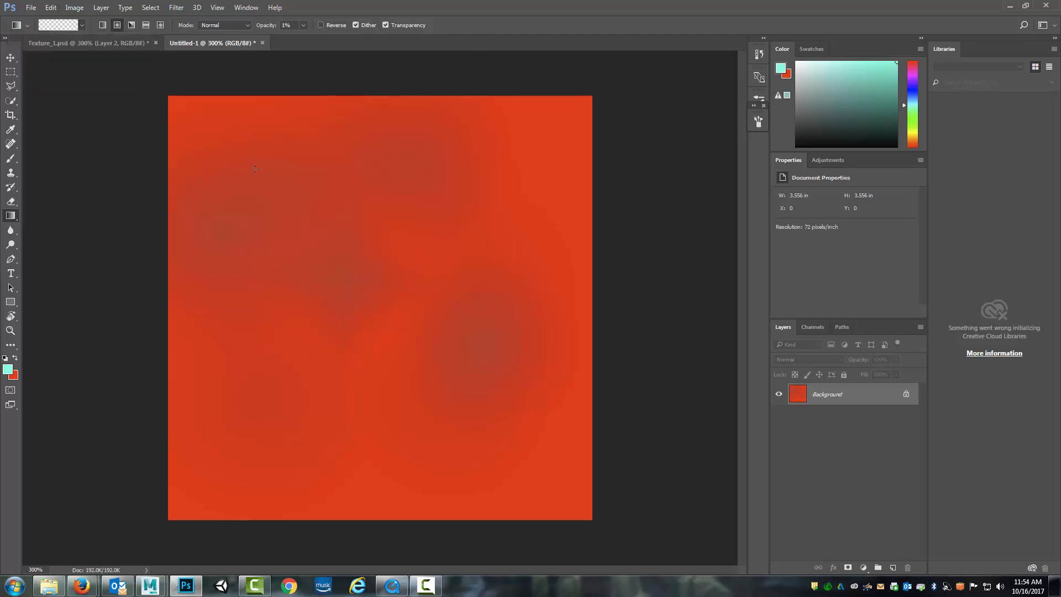
click(304, 25)
drag(311, 38, 357, 37)
Draw five aqua radial gradient spots of varying size scattered across the Background layer
drag(254, 171, 316, 199)
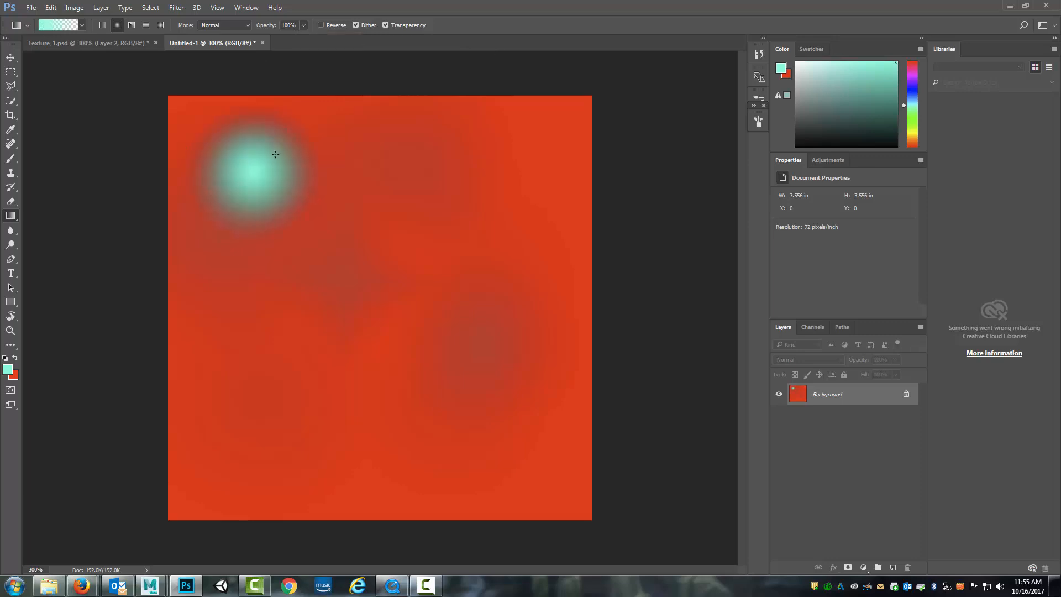
drag(509, 216, 509, 218)
drag(407, 302, 419, 308)
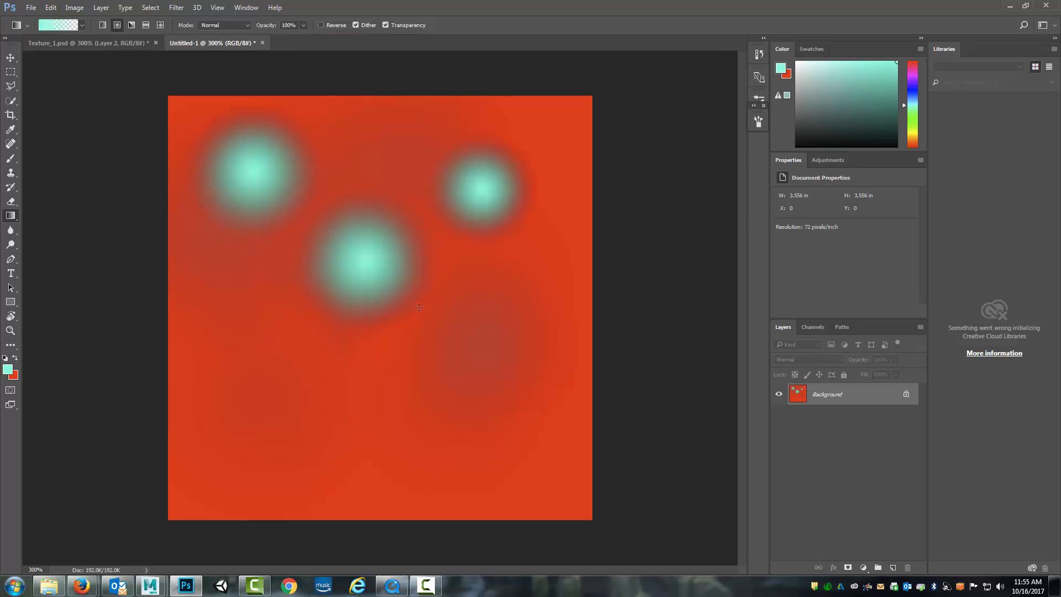
drag(301, 382, 332, 405)
drag(492, 426, 545, 477)
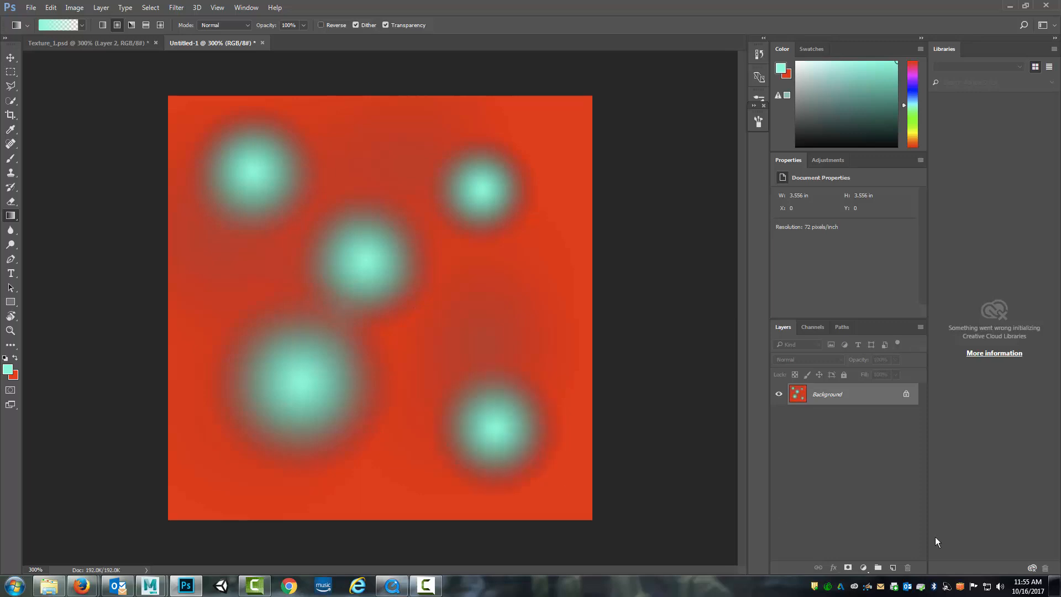
Add a new layer and set the foreground colour to blue 2a00ff
click(893, 567)
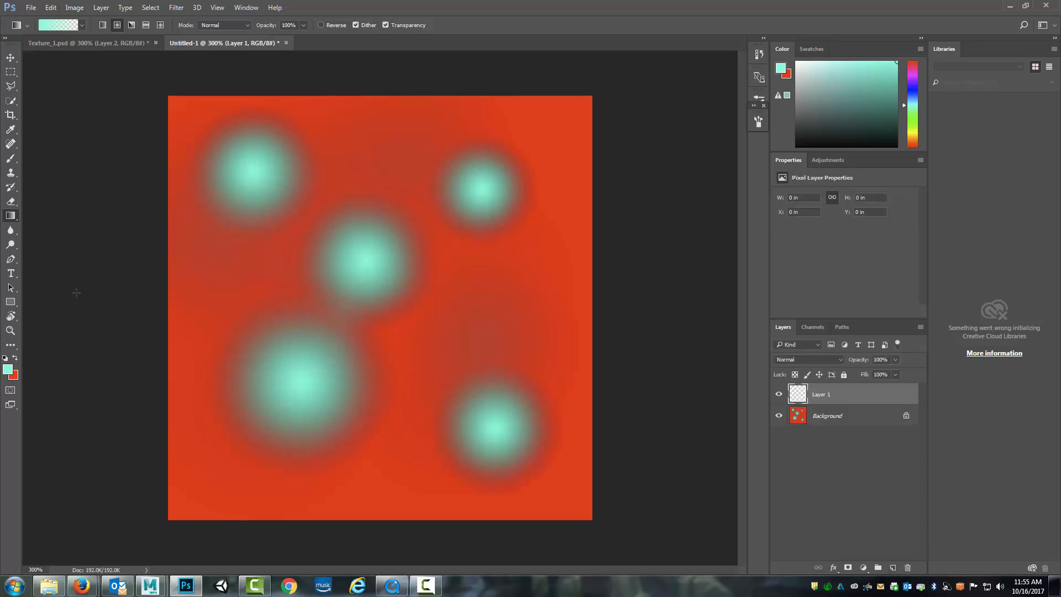
click(9, 372)
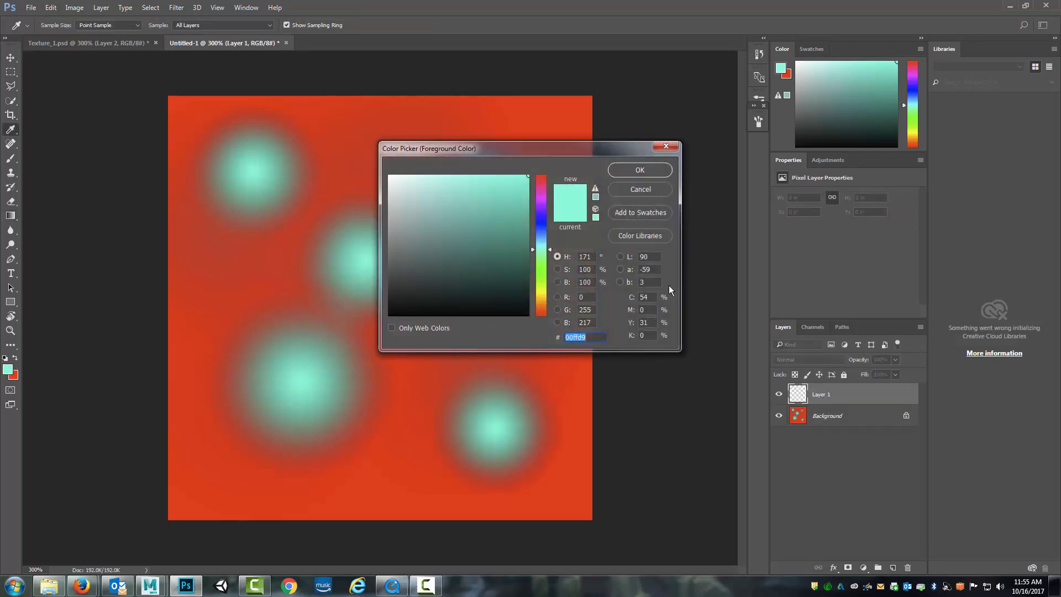
click(545, 220)
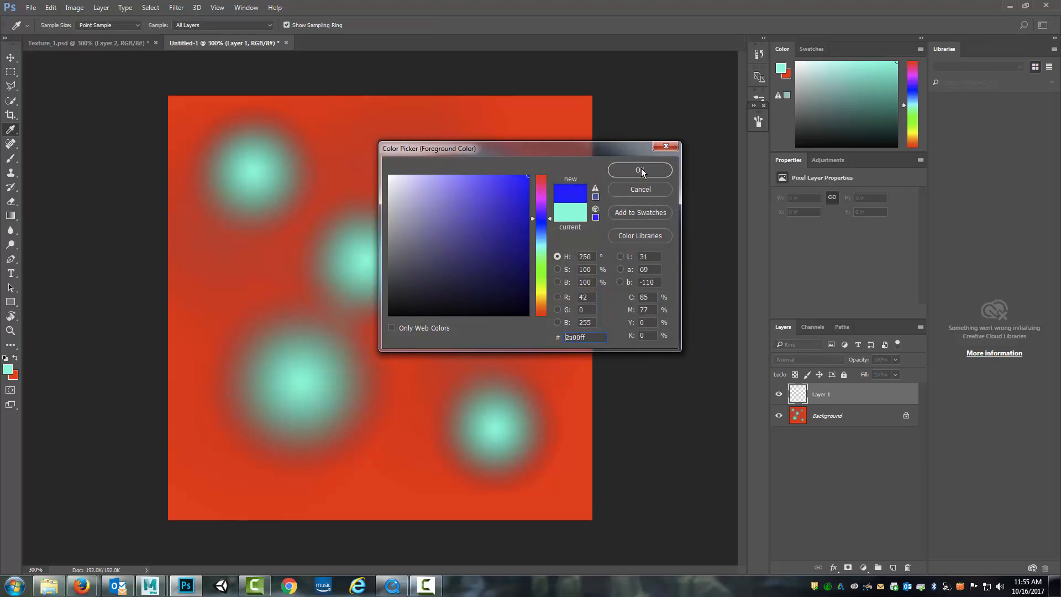
click(637, 170)
Draw six blue radial gradient spots between the aqua ones on Layer 1, with the largest in the canvas's lower-left corner
drag(367, 149, 377, 159)
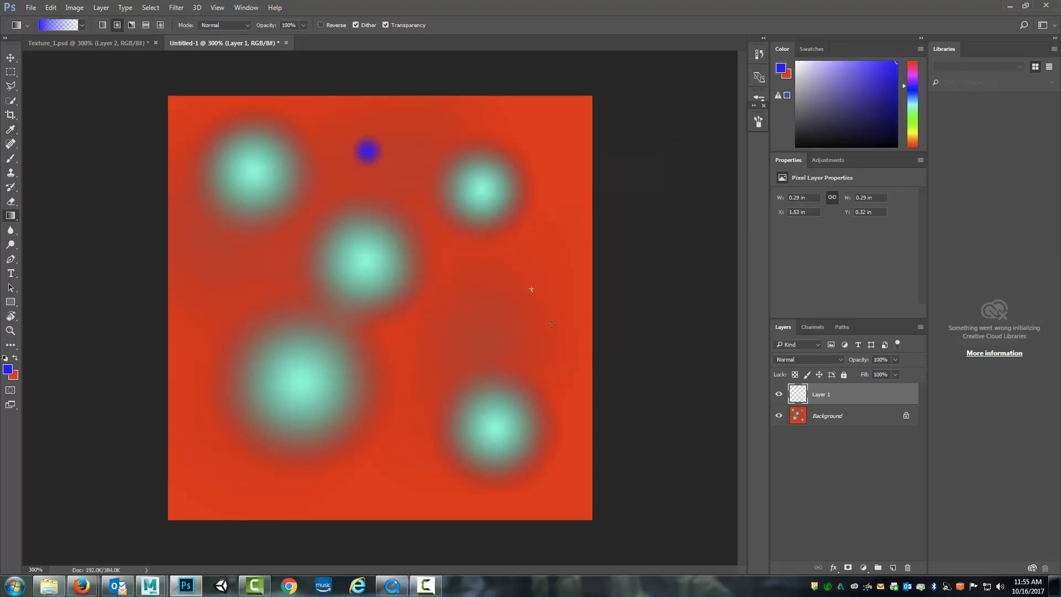
drag(532, 289, 551, 324)
drag(434, 402, 434, 402)
drag(203, 264, 230, 302)
drag(415, 475, 415, 475)
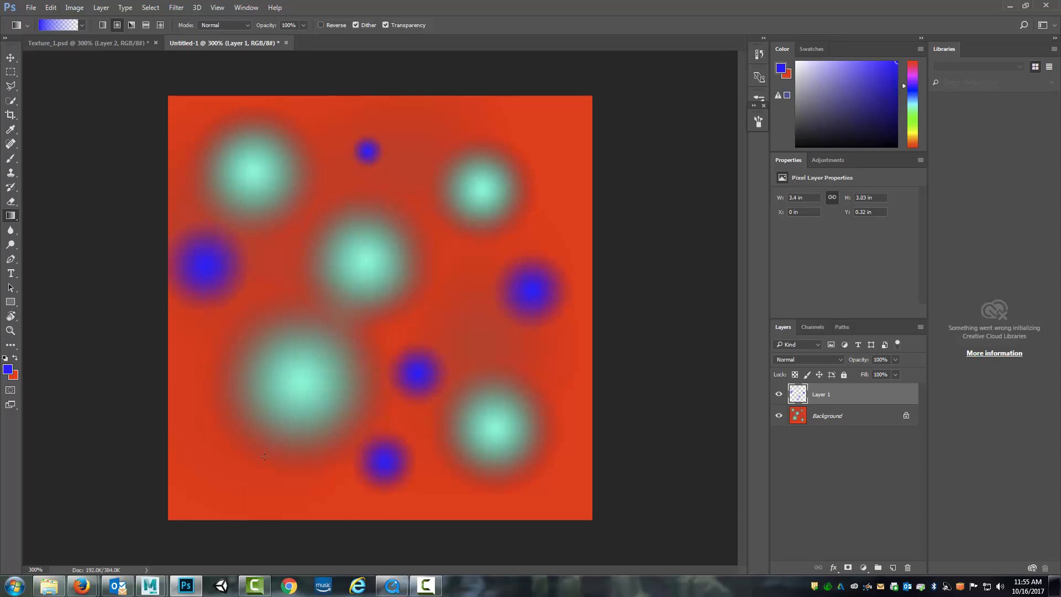
drag(236, 478, 315, 420)
Start a custom gradient from the Foreground to Background preset, adding an opacity stop at 48% with 0% opacity
click(81, 24)
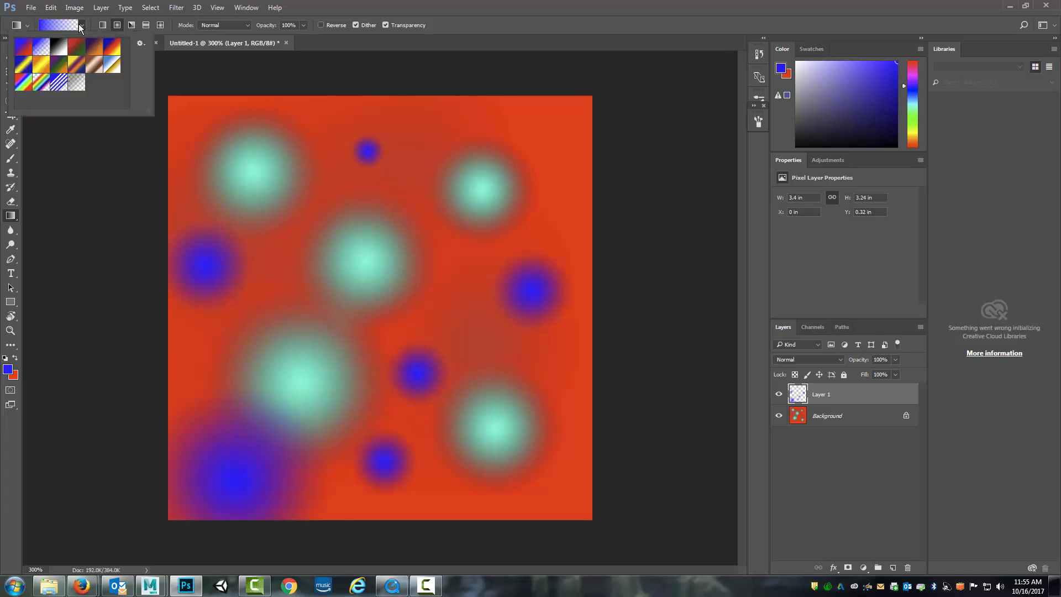
click(23, 47)
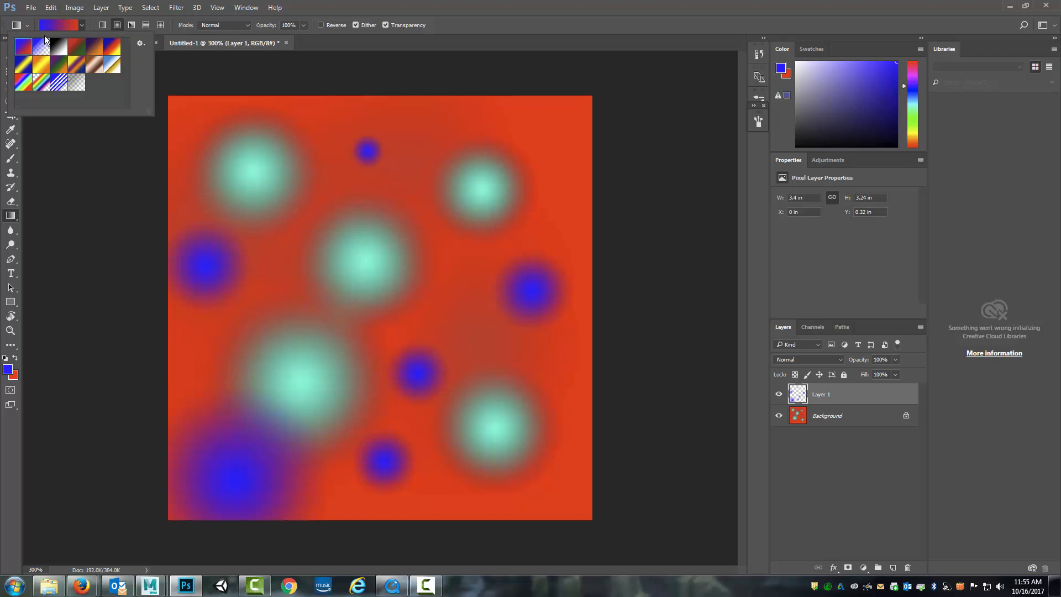
click(82, 25)
click(60, 25)
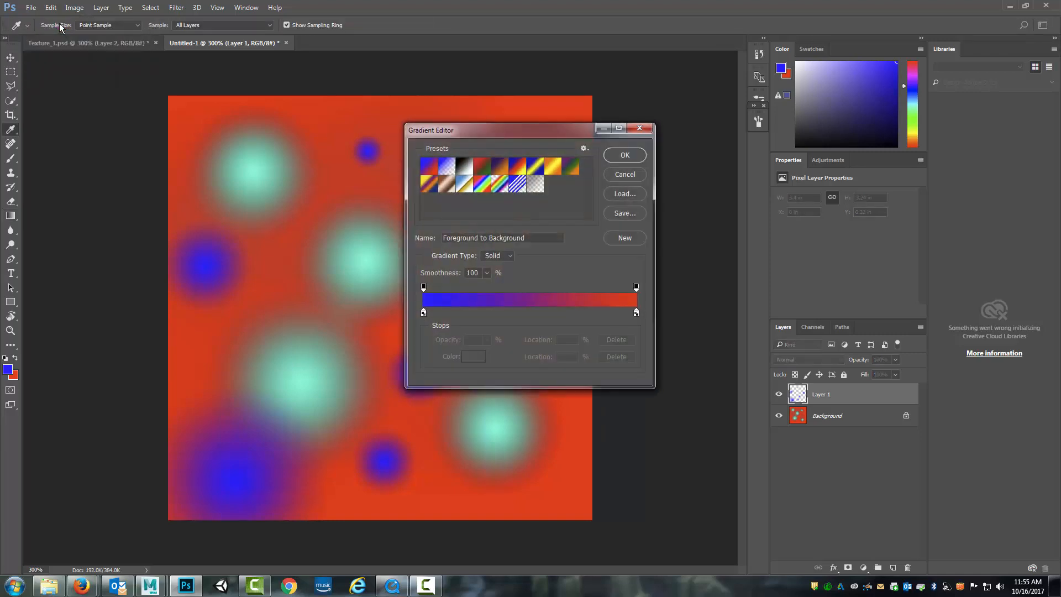
drag(491, 288, 526, 287)
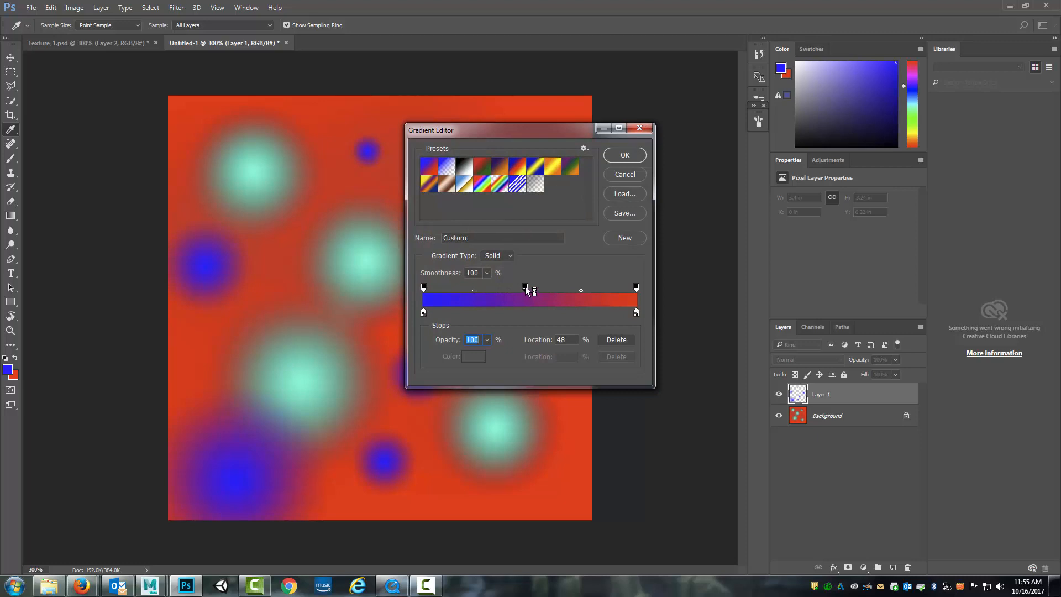
click(488, 340)
drag(470, 356, 432, 354)
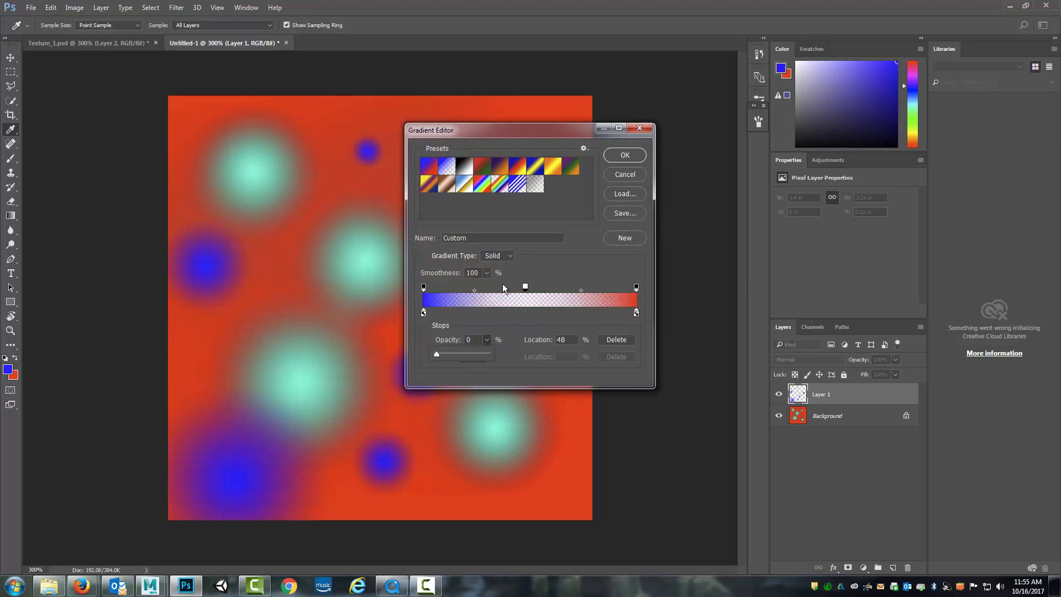
Add a colour stop at 20% in the custom gradient and set its colour to green 00ff2a
drag(479, 315, 469, 317)
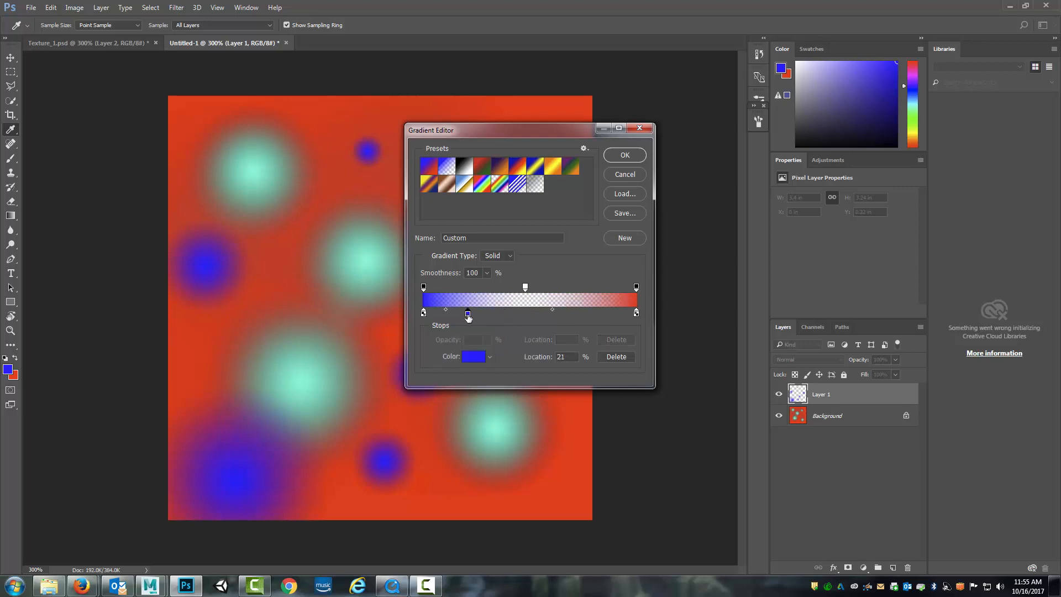
click(479, 357)
click(540, 265)
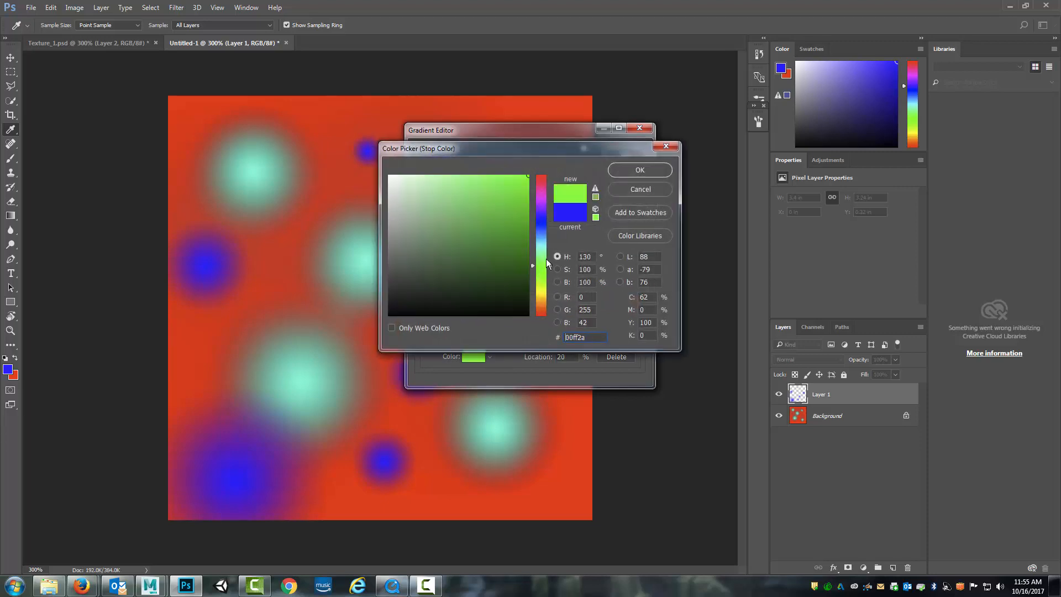
click(627, 169)
Add a colour stop at 72% in magenta ff00cc and accept the custom gradient
drag(562, 315, 577, 316)
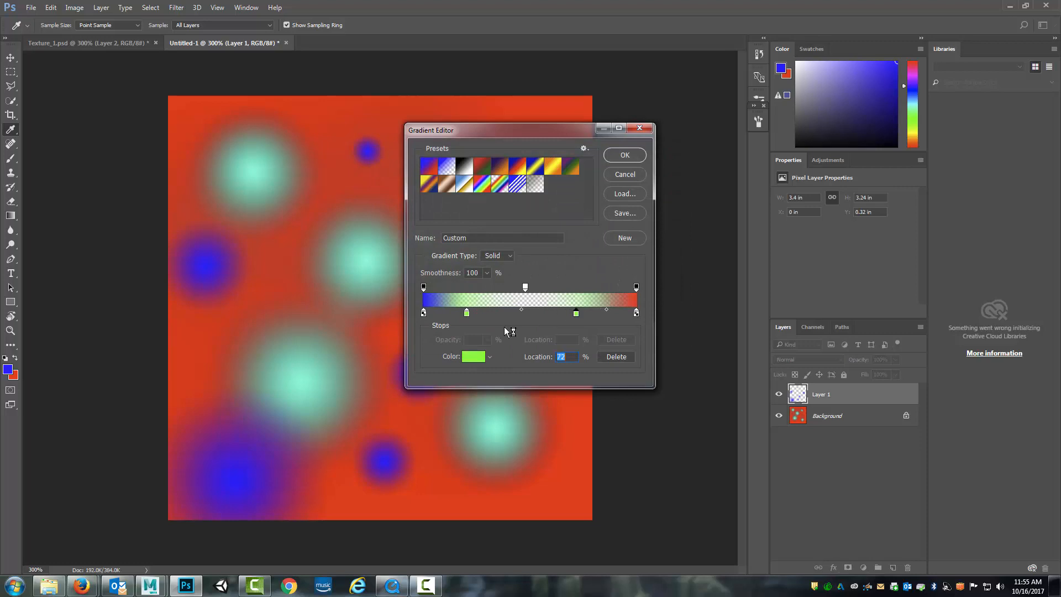
click(470, 357)
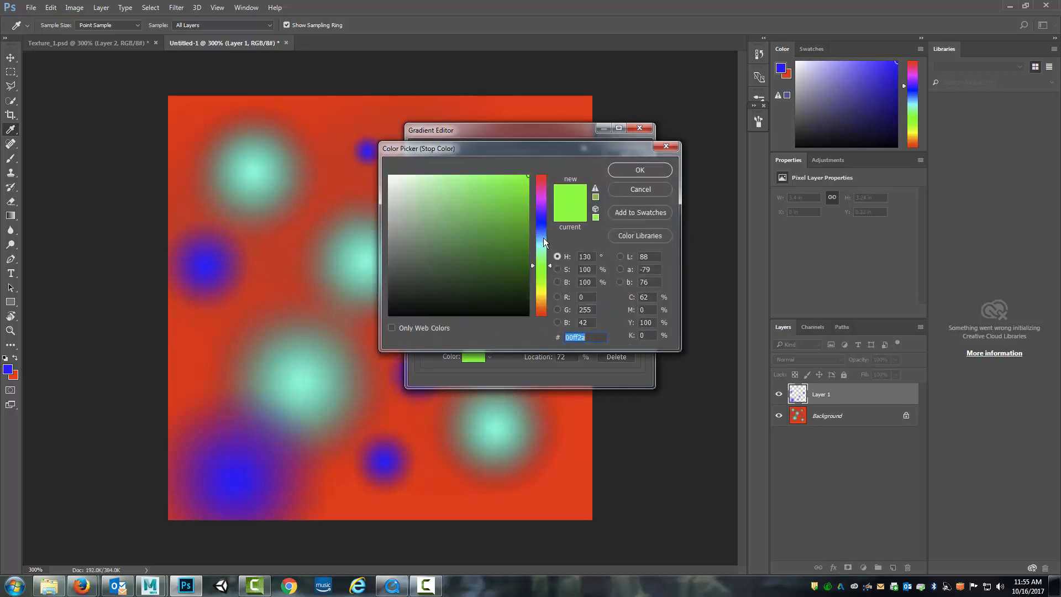
drag(545, 242, 548, 198)
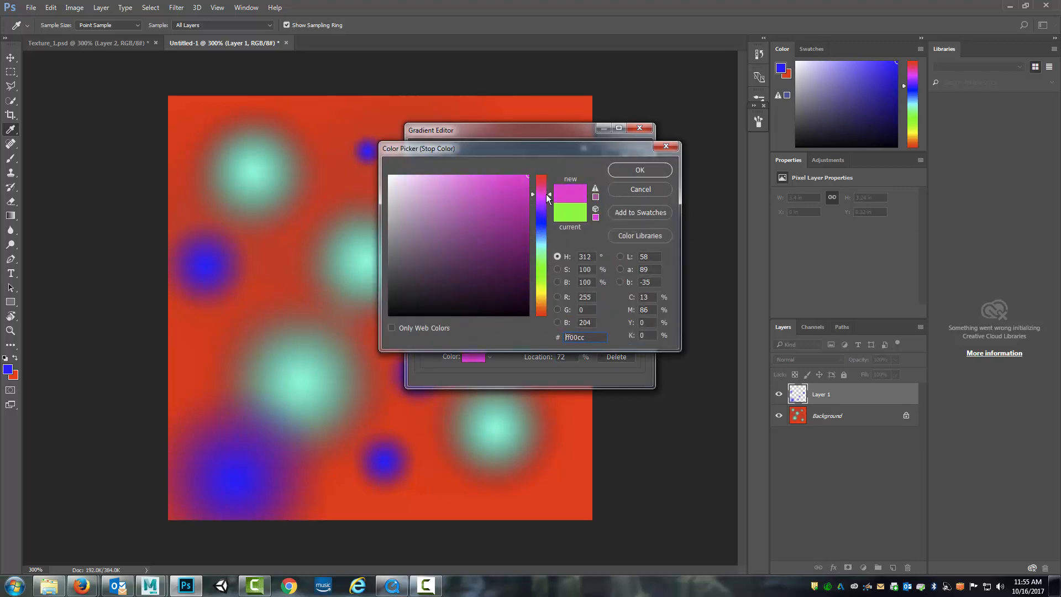
click(633, 173)
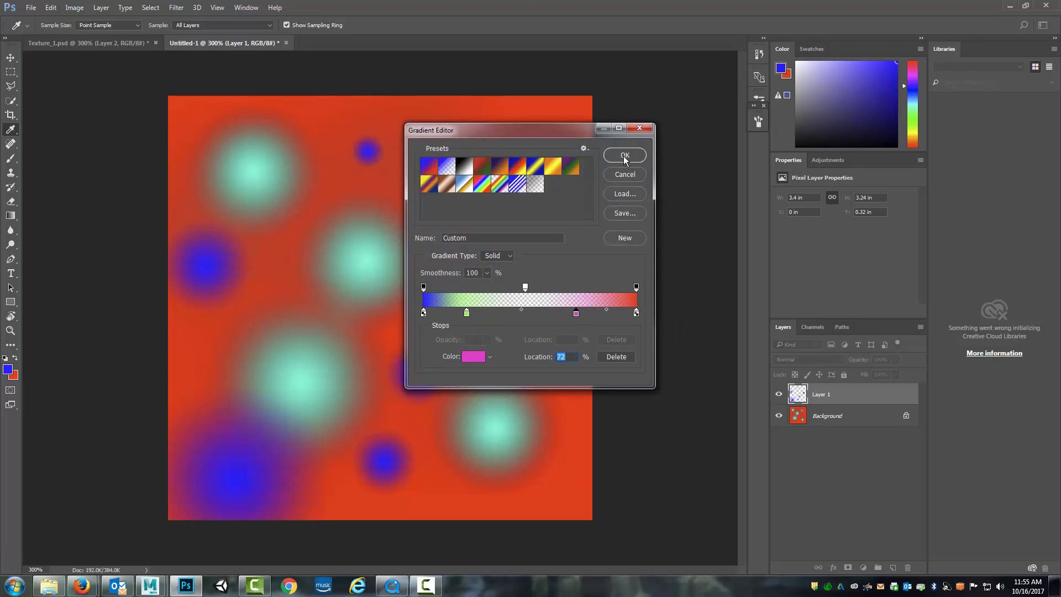
click(625, 155)
Try the custom radial gradient on Layer 1, undo it, and draw it on a new layer near the canvas centre
drag(442, 229, 489, 283)
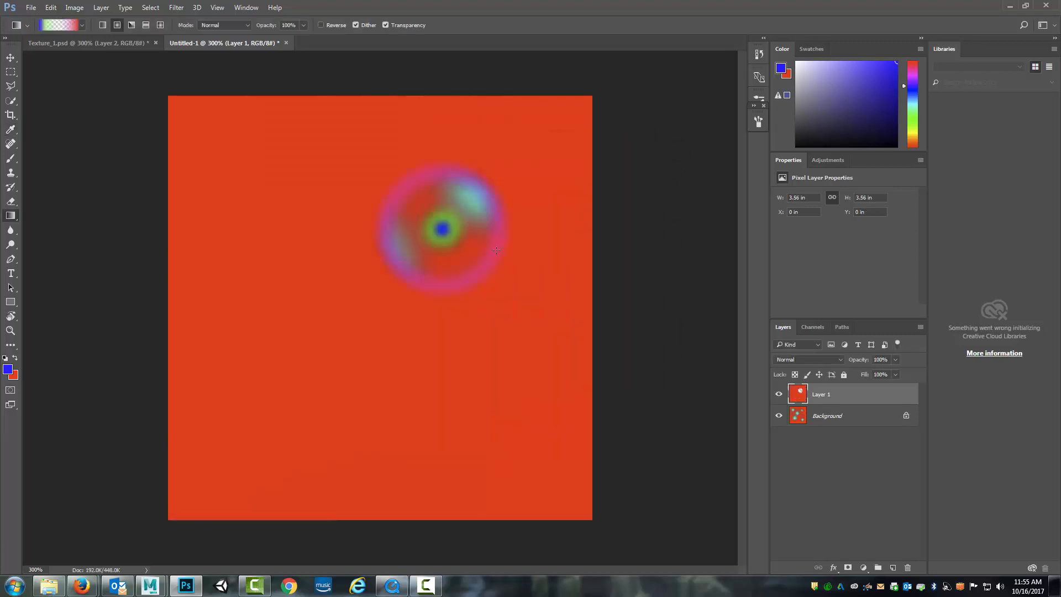
key(ctrl+z)
click(892, 567)
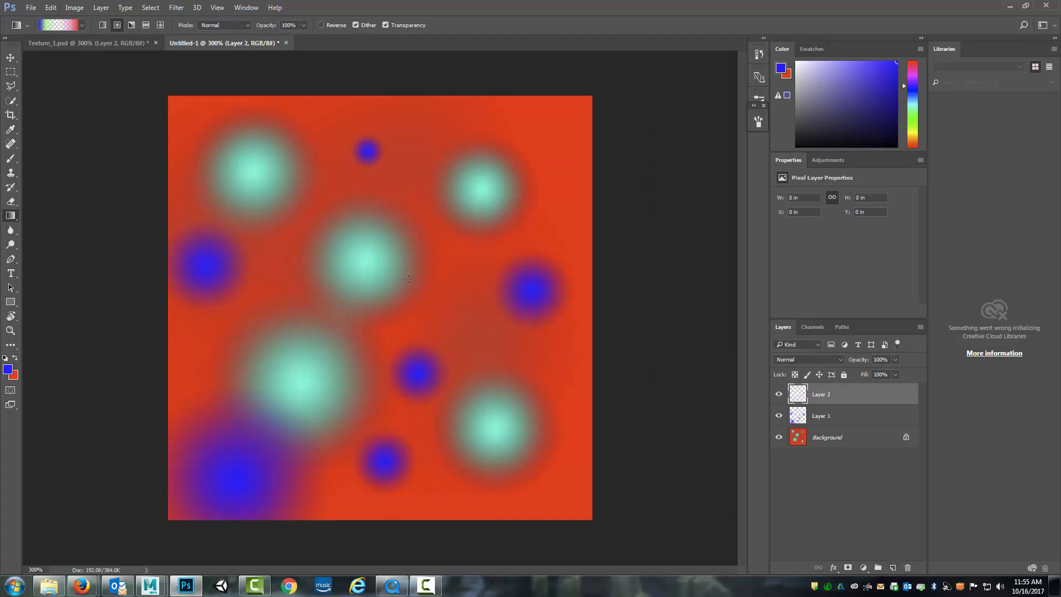
drag(409, 278, 460, 323)
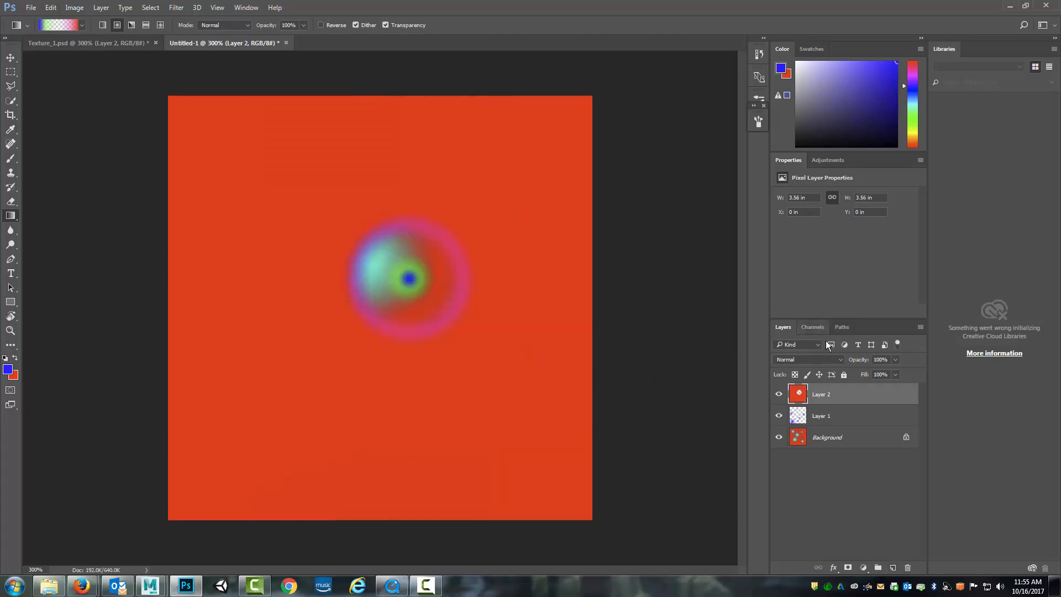
click(8, 58)
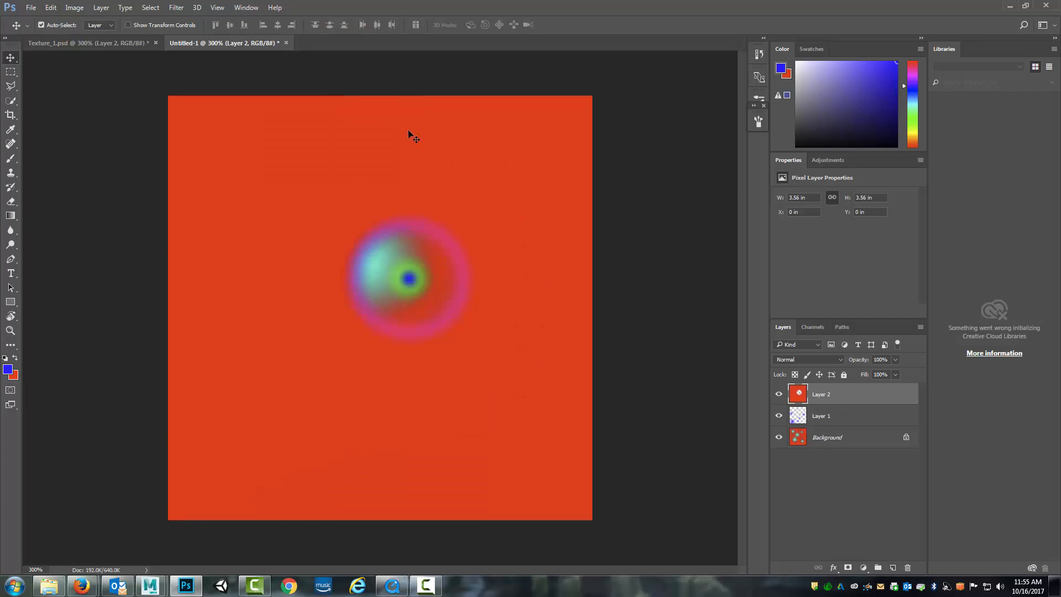
click(836, 415)
click(835, 396)
click(837, 437)
click(838, 420)
click(842, 396)
On a new layer, fill a small rectangular selection in the upper-left area with the custom radial gradient, and hide Layer 2 and the Background
click(892, 569)
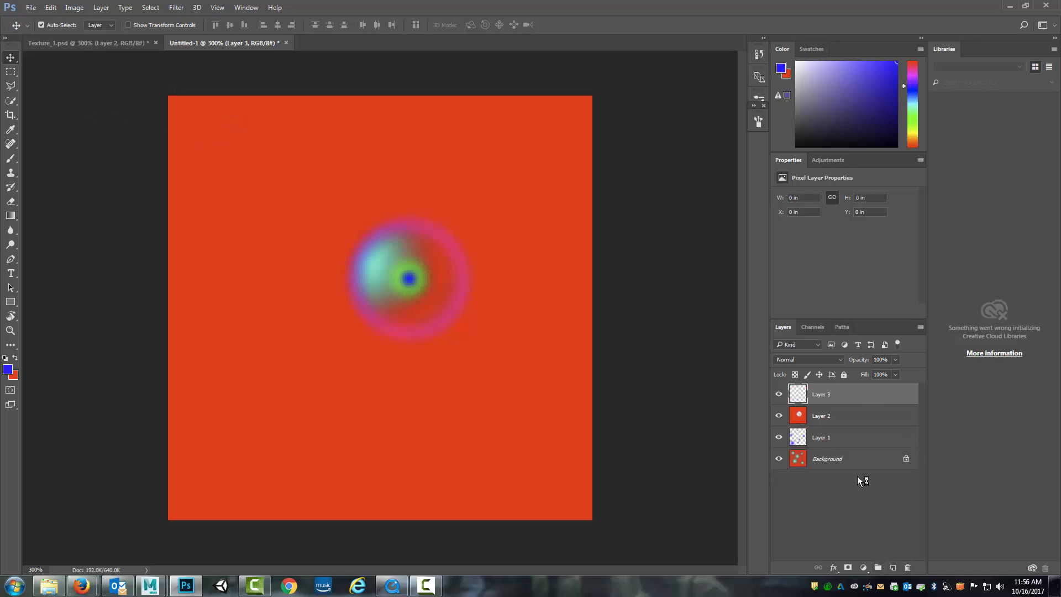
click(11, 72)
drag(247, 169, 324, 217)
click(11, 217)
click(779, 416)
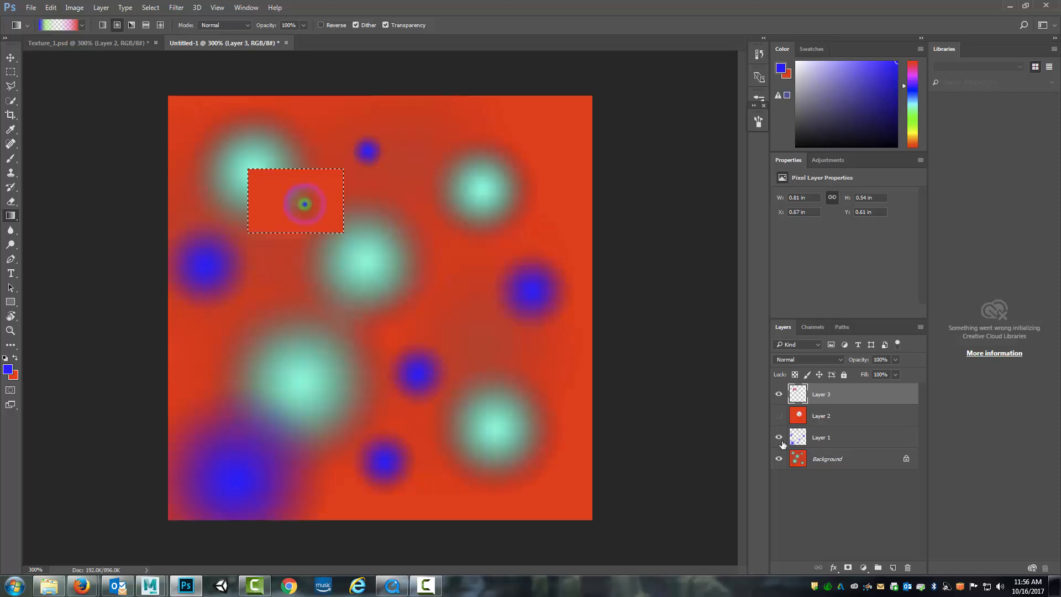
click(779, 459)
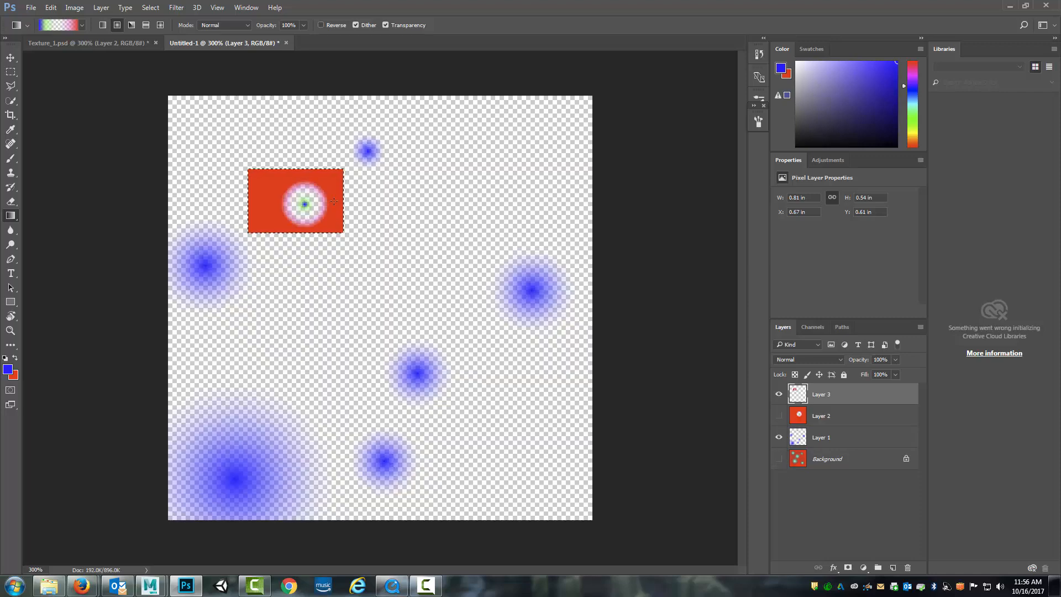
Select a tall rectangle right of the small one and fill it with a horizontal reflected Foreground to Background gradient
click(10, 72)
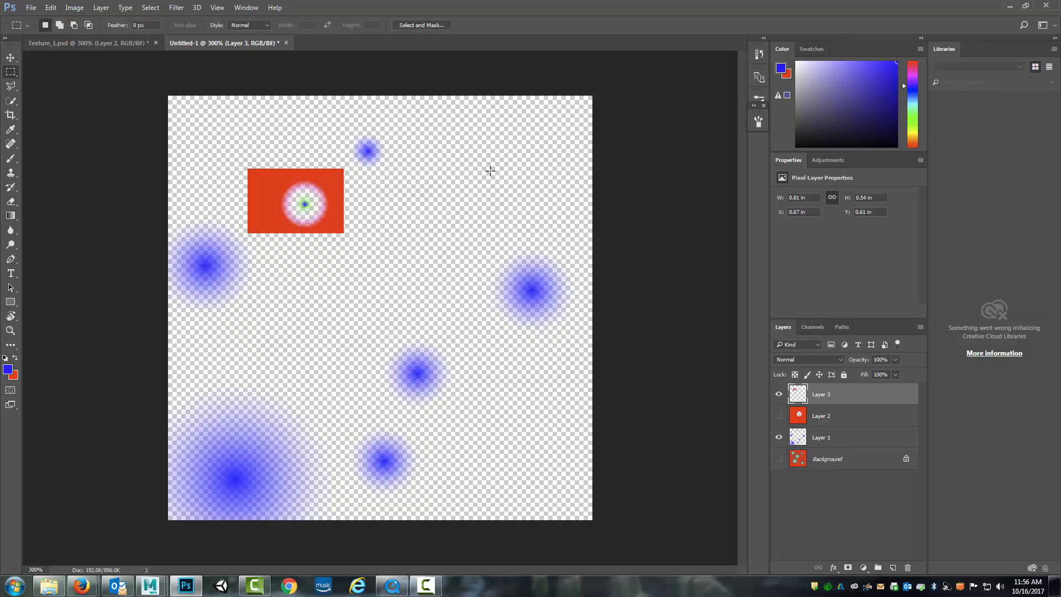
drag(493, 162, 364, 471)
click(10, 216)
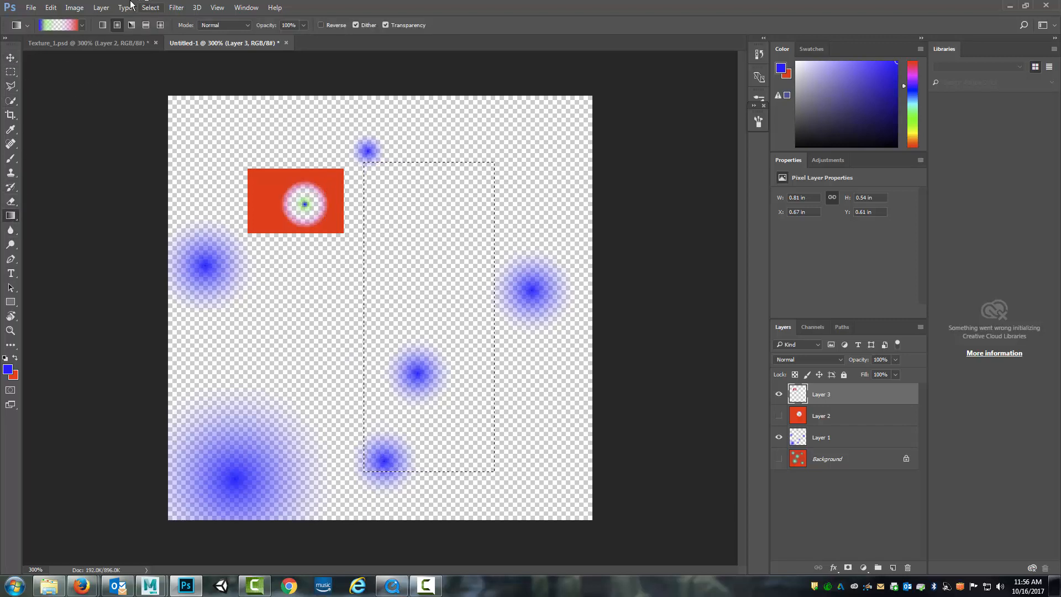
click(83, 25)
click(21, 49)
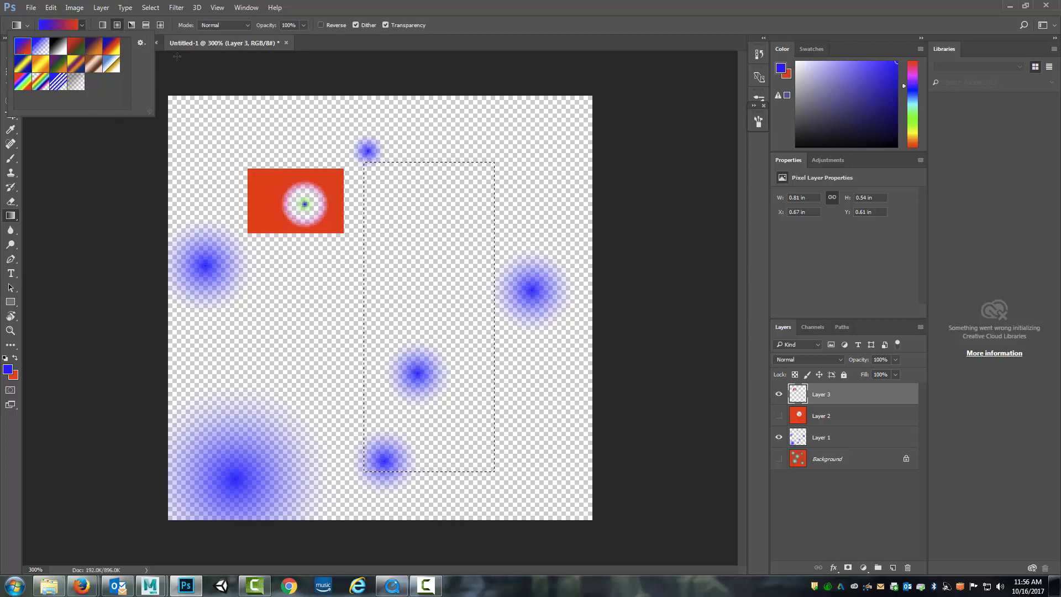
click(146, 25)
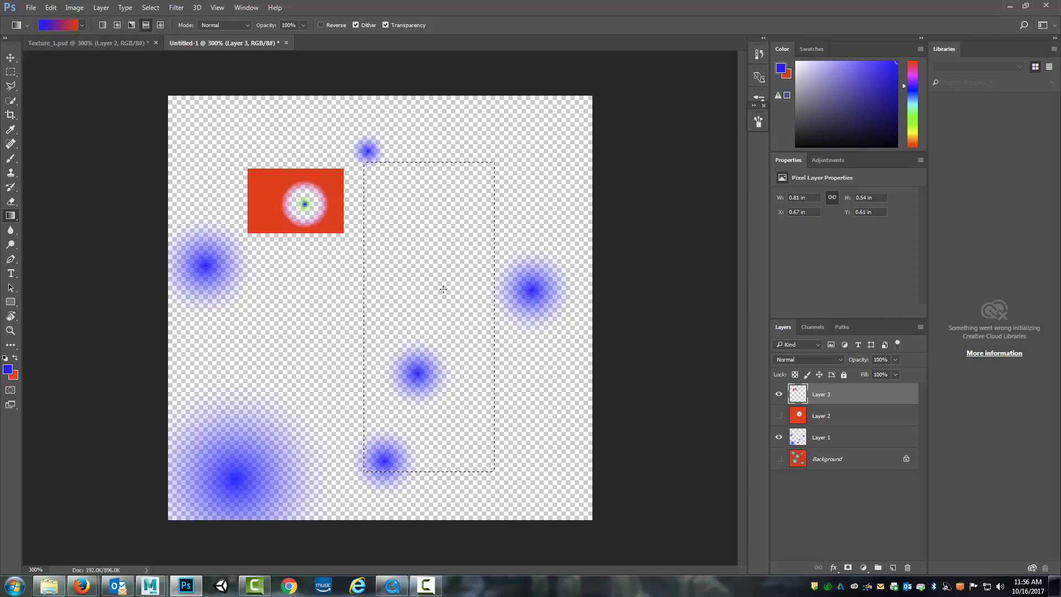
drag(426, 305, 476, 305)
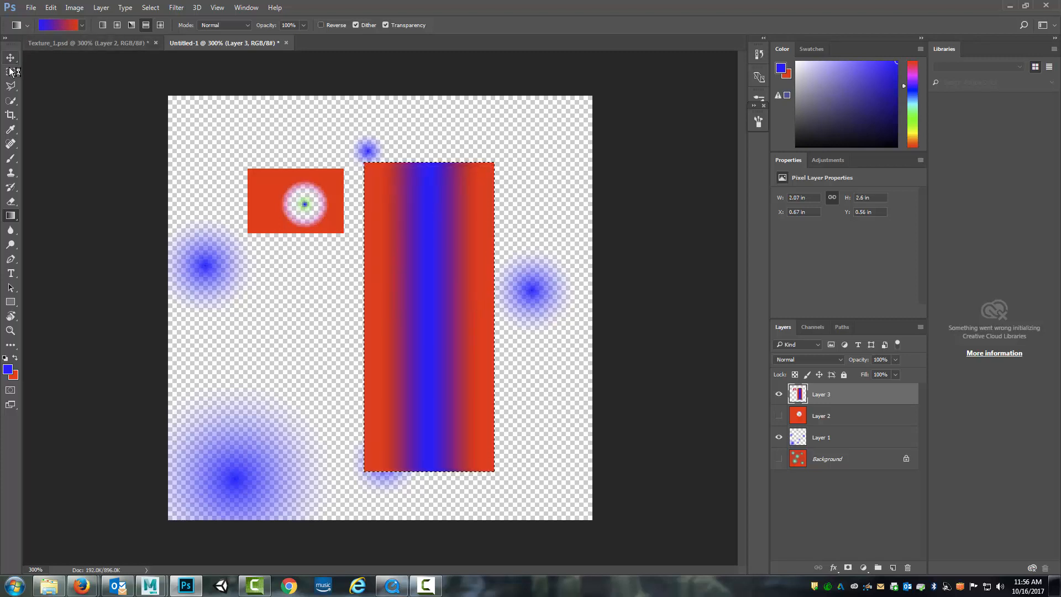
Deselect the rectangle, lasso a freeform shape in the lower-left area, and fill it with the reflected blue-to-red gradient
key(m)
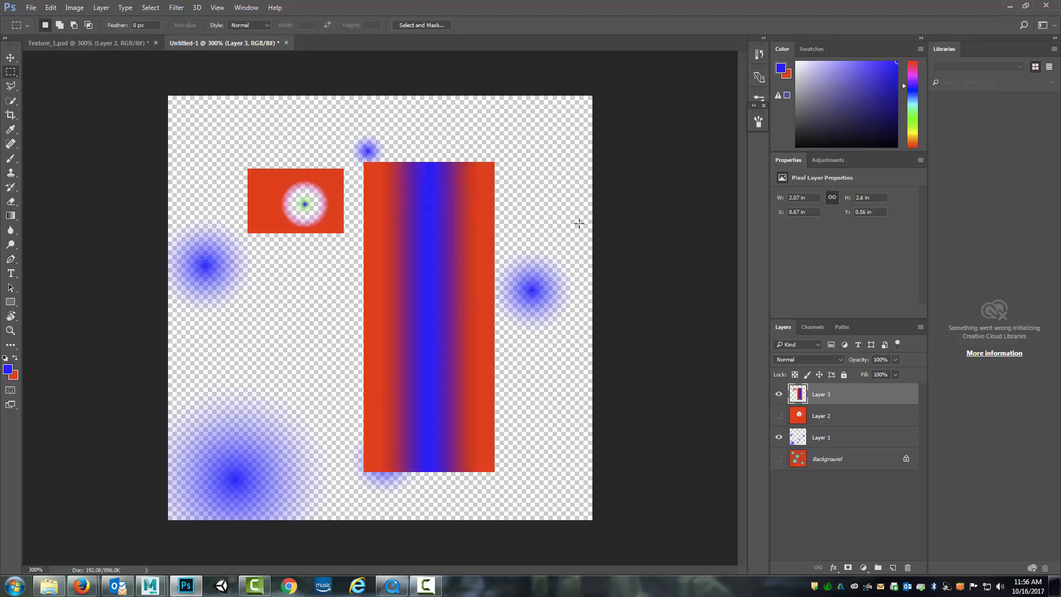
click(11, 86)
click(34, 87)
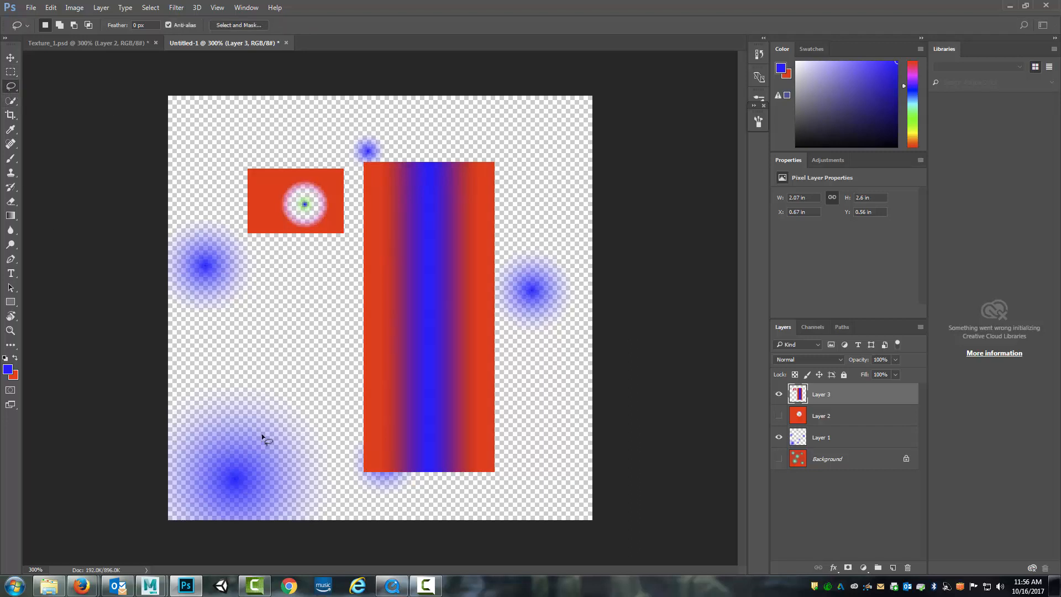
mouse_move(261, 433)
mouse_down()
mouse_move(206, 346)
mouse_move(265, 370)
mouse_move(262, 315)
mouse_move(203, 299)
mouse_move(266, 281)
mouse_move(304, 330)
mouse_move(293, 370)
mouse_move(316, 417)
mouse_move(271, 469)
mouse_up()
click(10, 201)
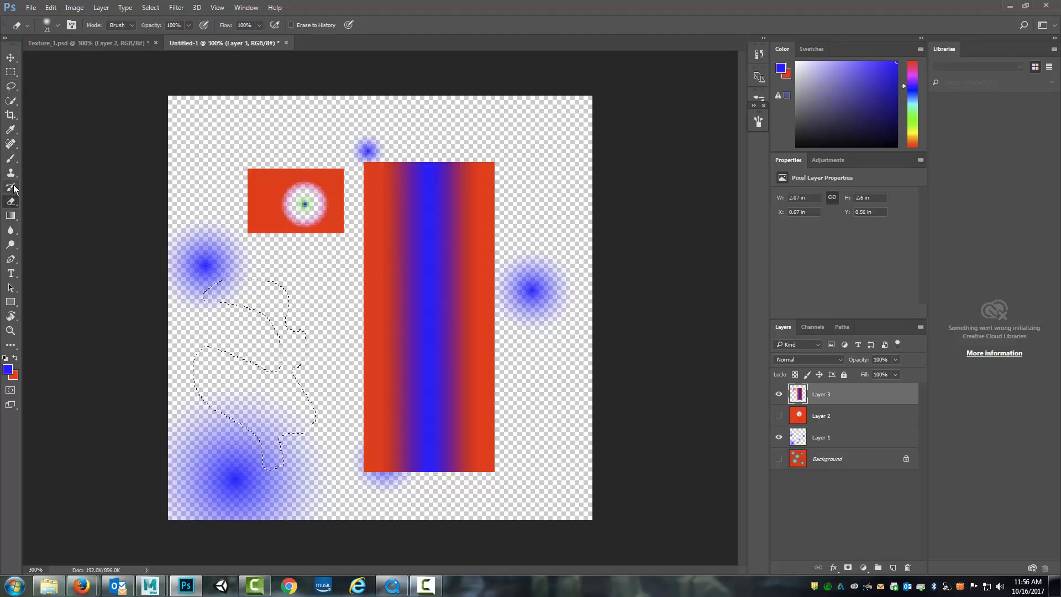
click(11, 215)
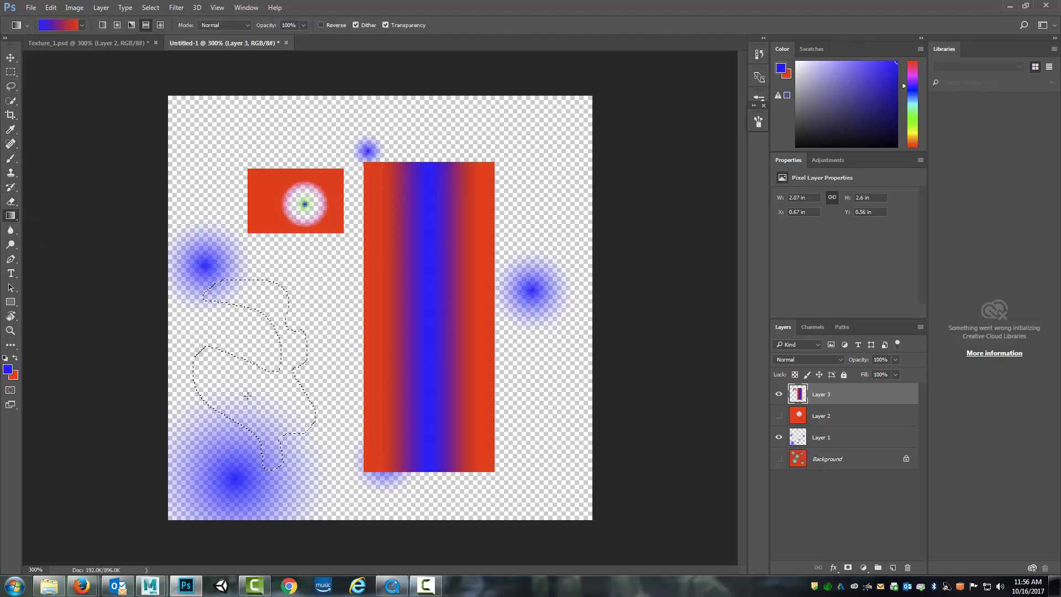
drag(247, 396, 307, 396)
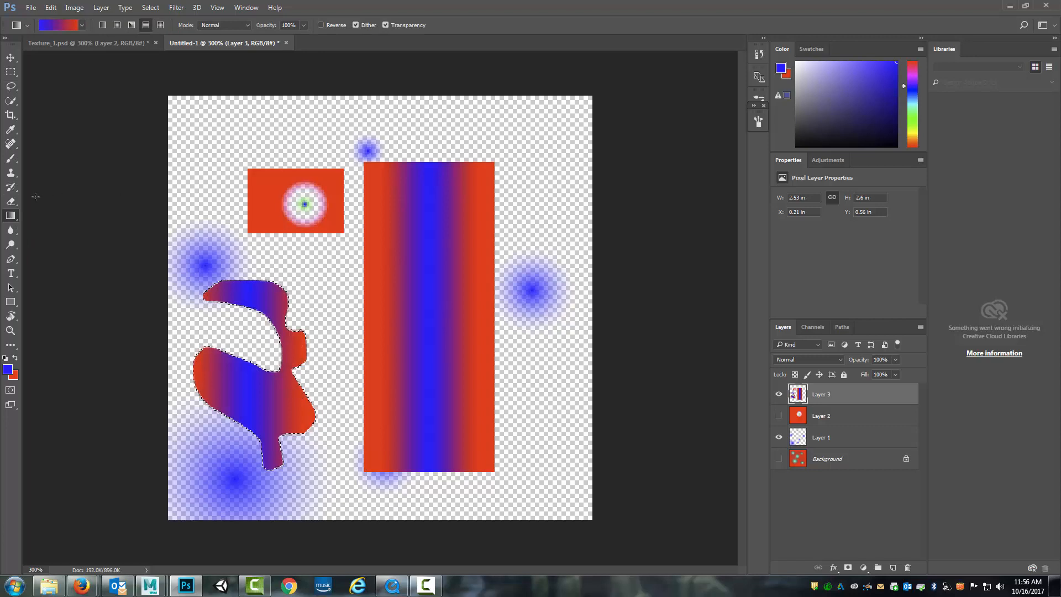
Undo a trial erase inside the freeform selection, deselect it, and erase curved notches from both long sides of the tall gradient rectangle
click(11, 203)
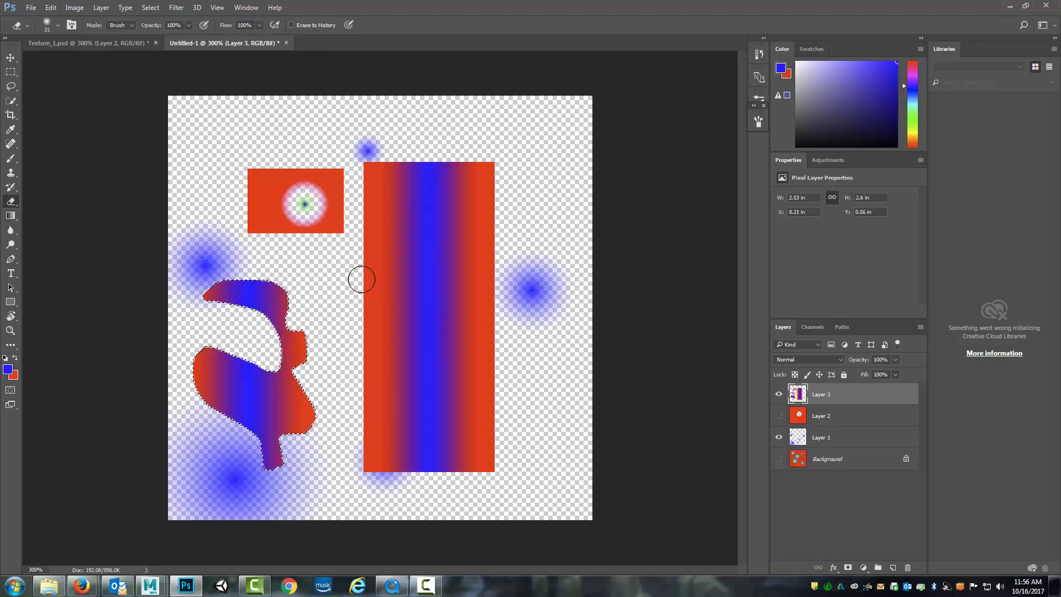
mouse_move(301, 318)
mouse_down()
mouse_move(310, 351)
mouse_move(338, 363)
mouse_move(293, 328)
mouse_move(315, 290)
mouse_up()
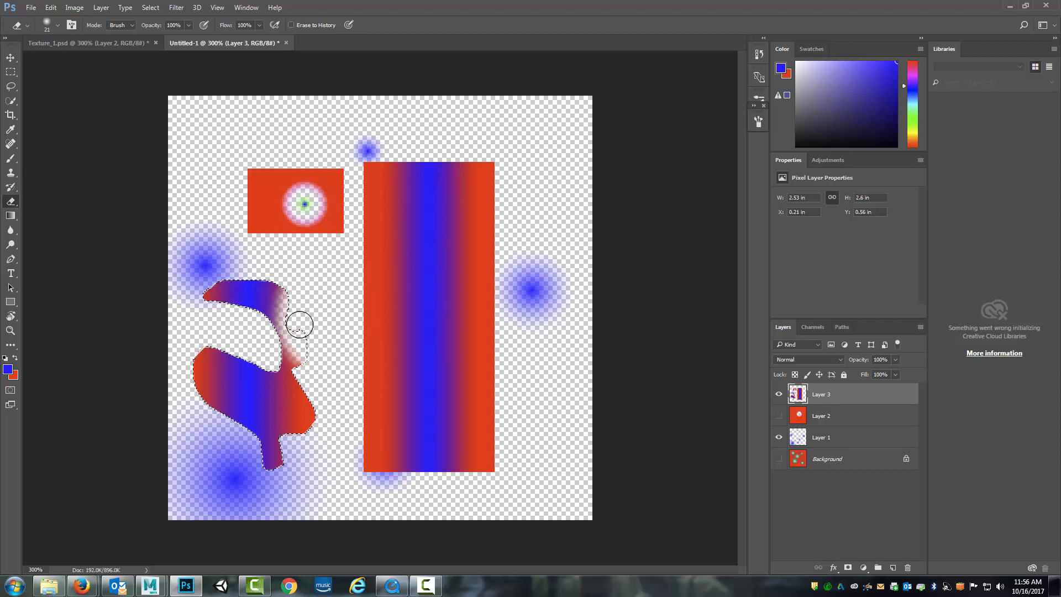
key(ctrl+z)
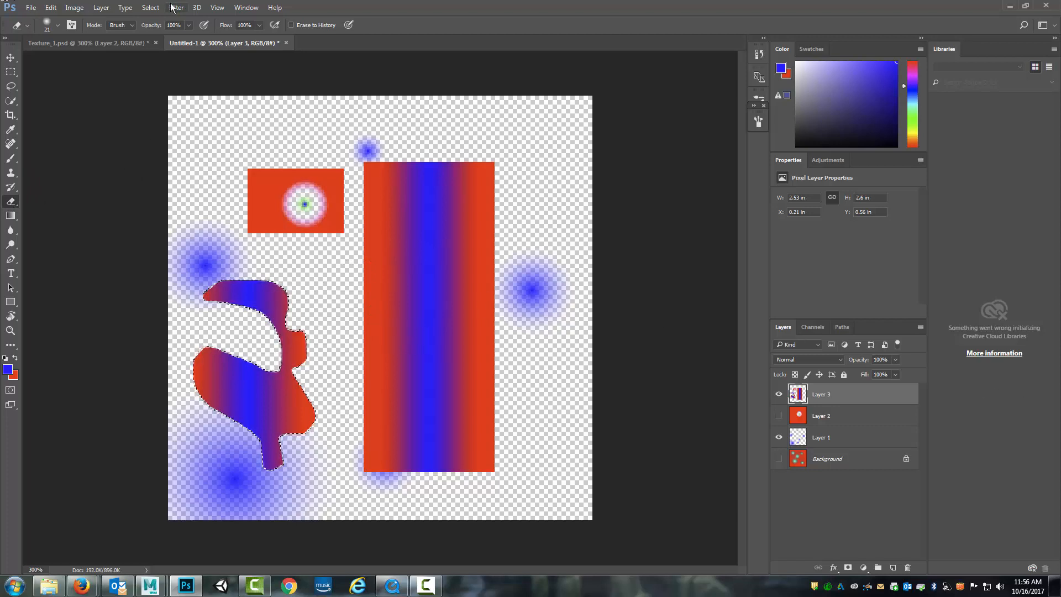
click(151, 7)
click(165, 31)
mouse_move(360, 284)
mouse_down()
mouse_move(369, 344)
mouse_move(352, 278)
mouse_move(386, 347)
mouse_move(371, 388)
mouse_move(386, 432)
mouse_move(385, 446)
mouse_move(365, 346)
mouse_move(355, 476)
mouse_up()
mouse_move(490, 347)
mouse_down()
mouse_move(477, 267)
mouse_move(507, 196)
mouse_move(503, 348)
mouse_move(503, 238)
mouse_move(496, 298)
mouse_move(495, 267)
mouse_up()
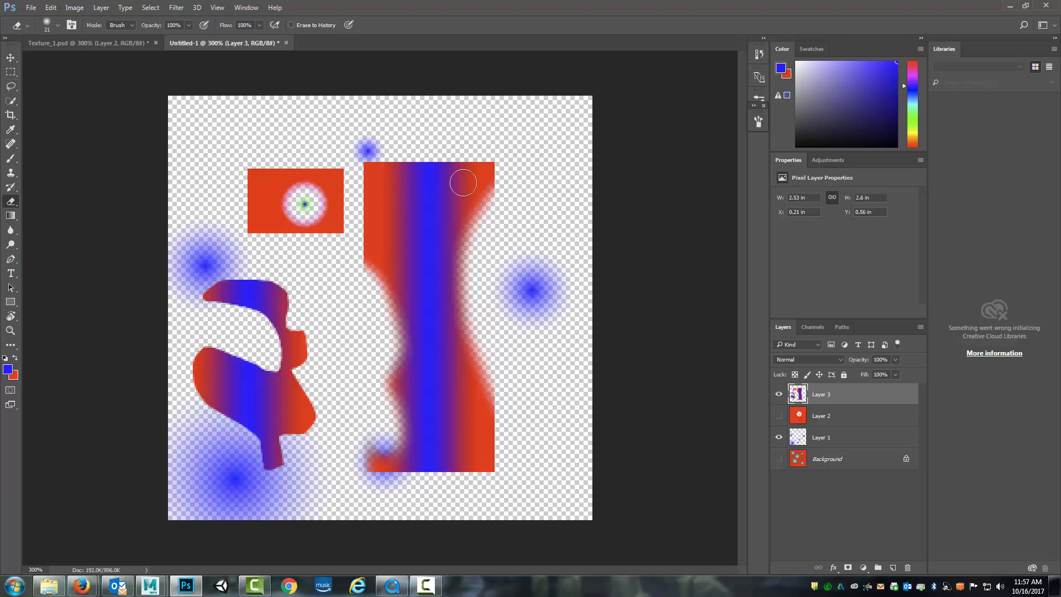
Show Layer 2 and the Background layer again and make Layer 2 the active layer
click(11, 57)
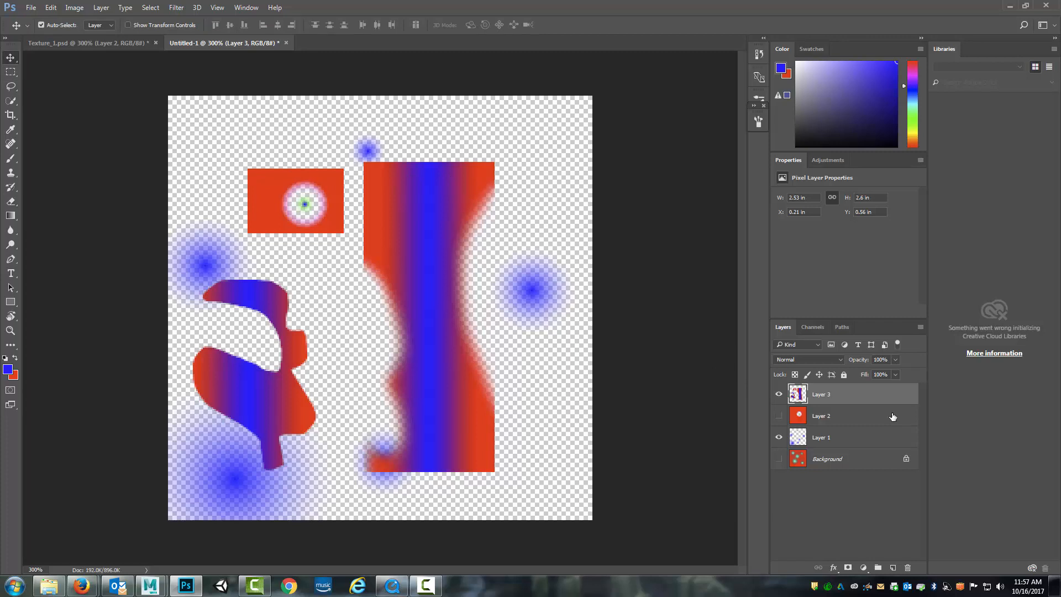
click(831, 418)
click(828, 402)
click(779, 415)
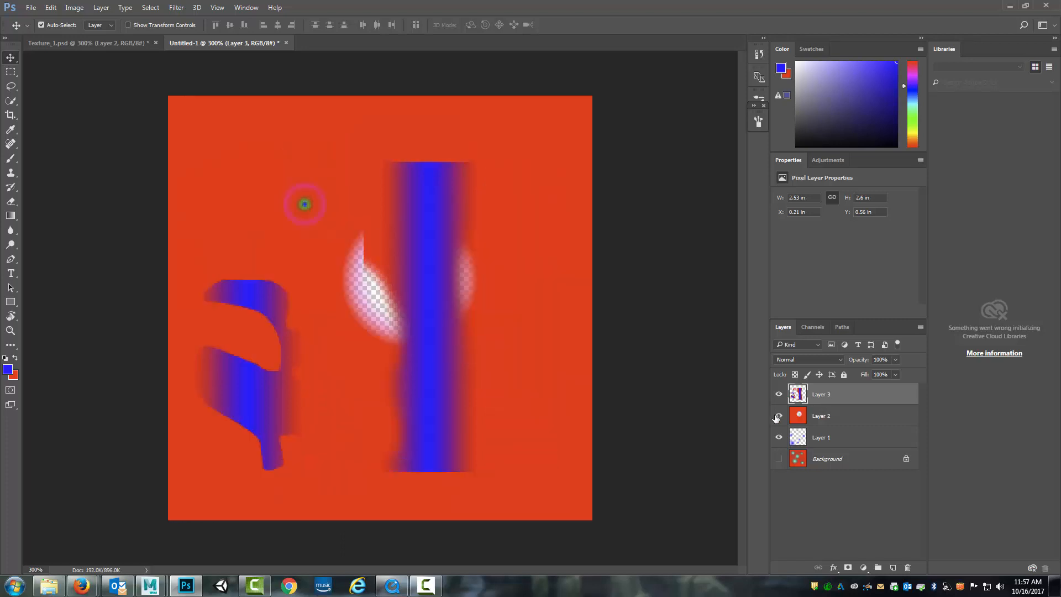
click(779, 459)
click(827, 422)
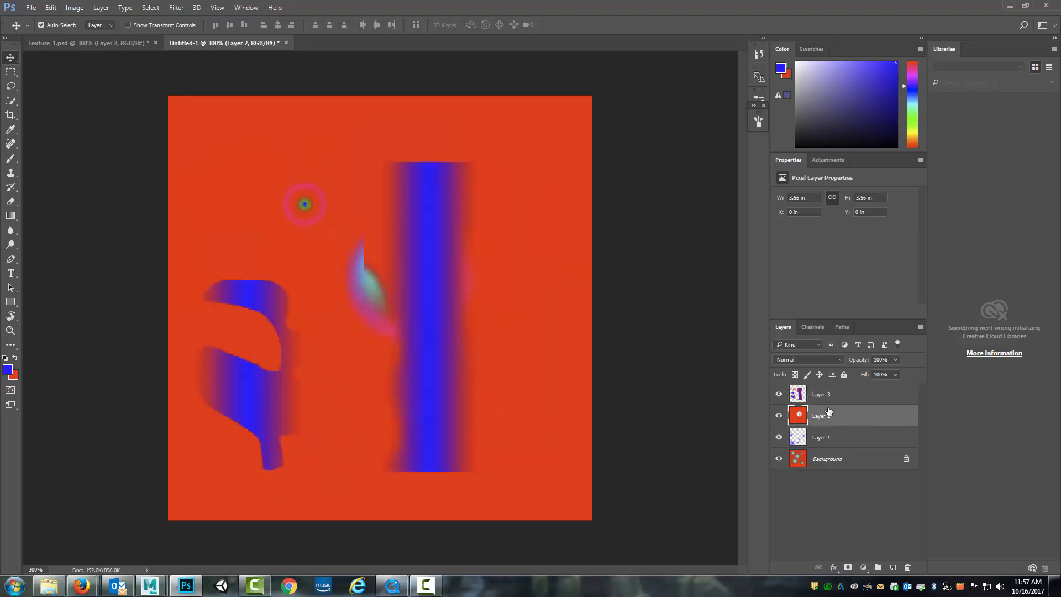
Move Layer 2 below Layer 1 in the layer stack and toggle Layer 1's visibility off and on
drag(840, 418, 838, 445)
click(780, 416)
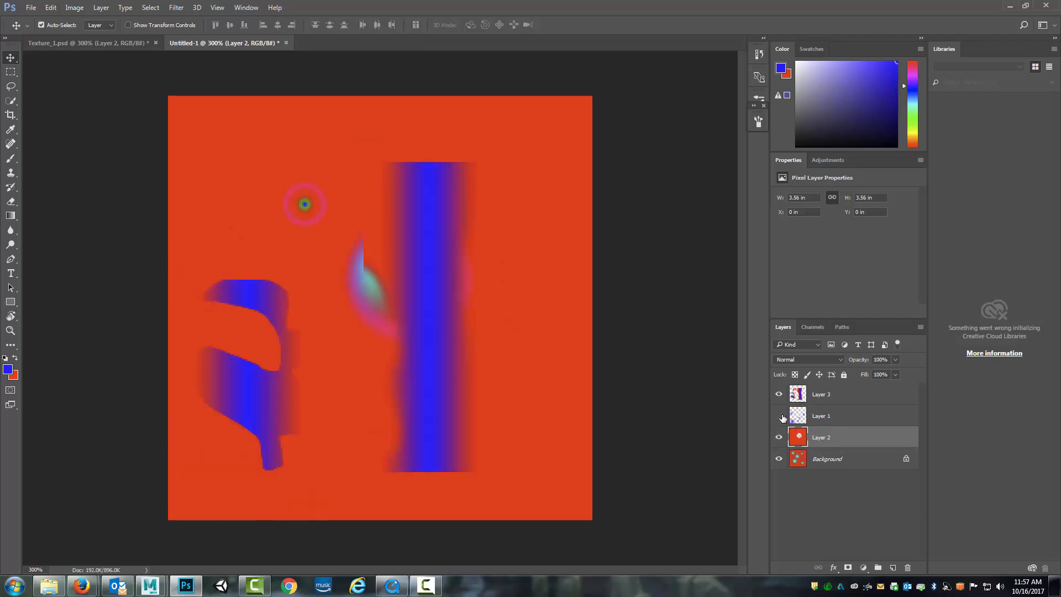
click(780, 416)
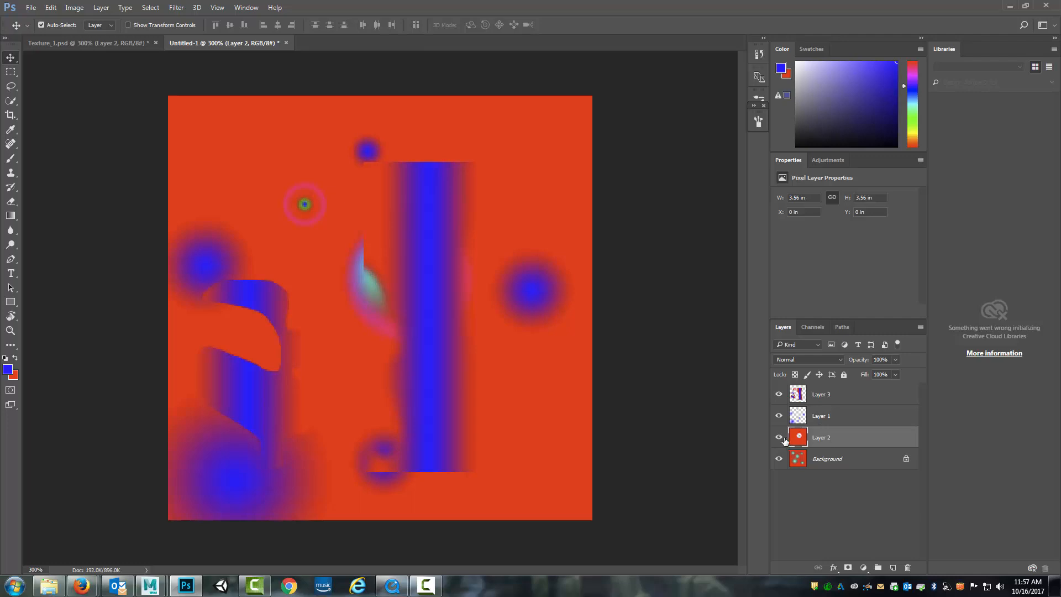
Hide Layers 3 and 1, compare the image with and without Layer 2, and lower Layer 2's opacity to 28%
click(894, 360)
drag(880, 372, 852, 373)
click(779, 394)
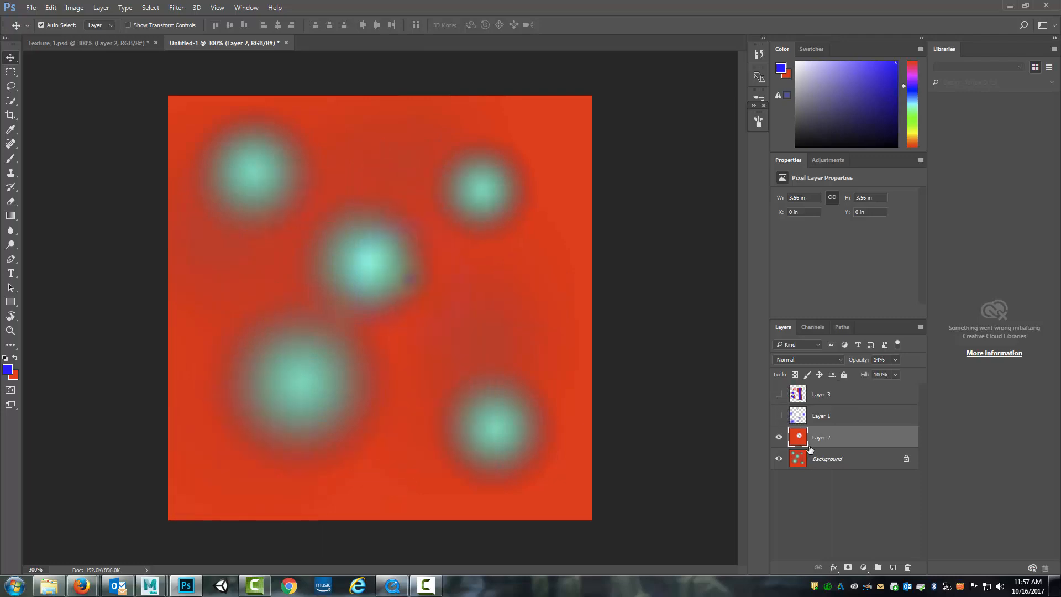
click(779, 438)
click(779, 438)
mouse_move(873, 371)
mouse_down()
mouse_move(940, 373)
mouse_move(861, 371)
mouse_up()
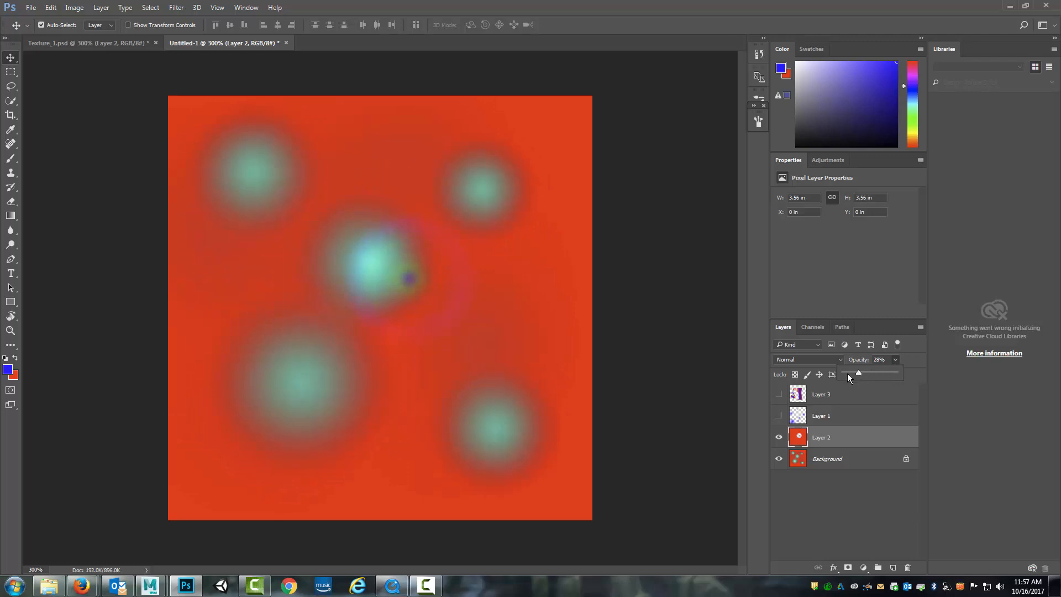
Try the Multiply and Screen blend modes on Layer 2
click(838, 361)
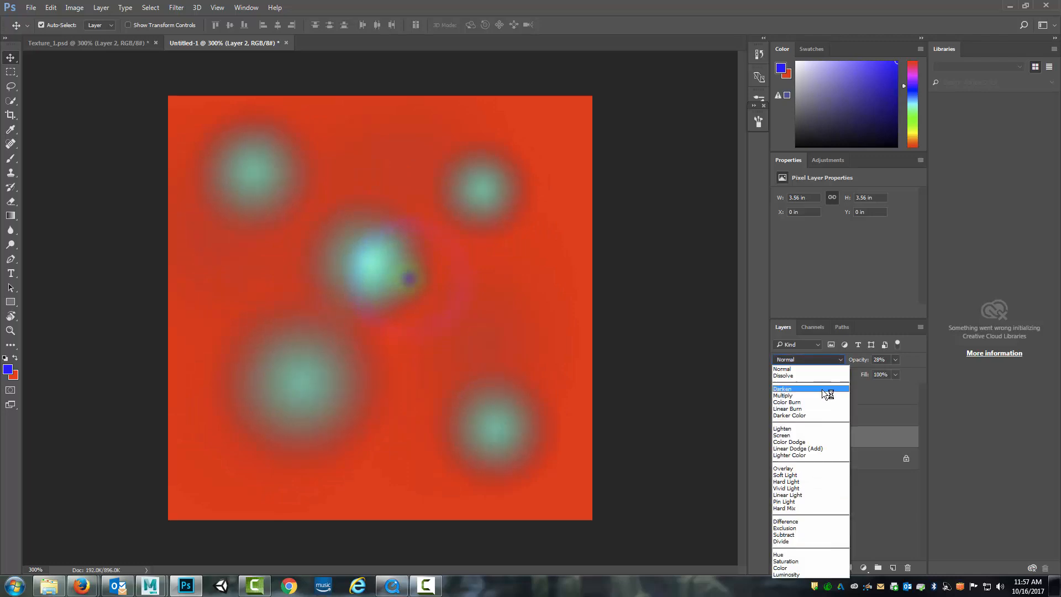
click(820, 396)
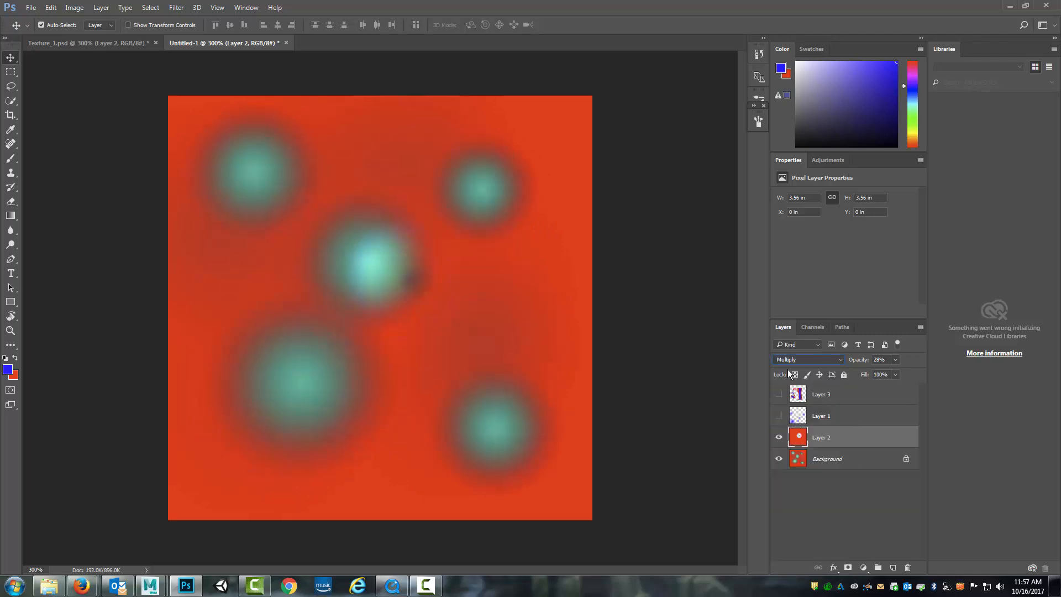
click(836, 358)
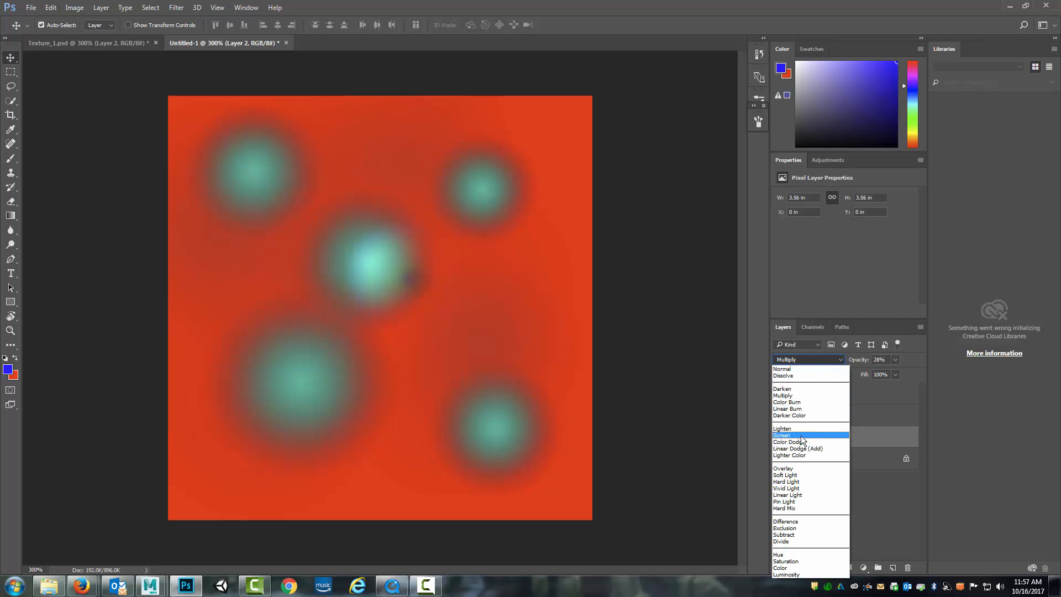
click(785, 436)
Set Layer 2's blend mode to Difference and raise its opacity to 100%
click(841, 360)
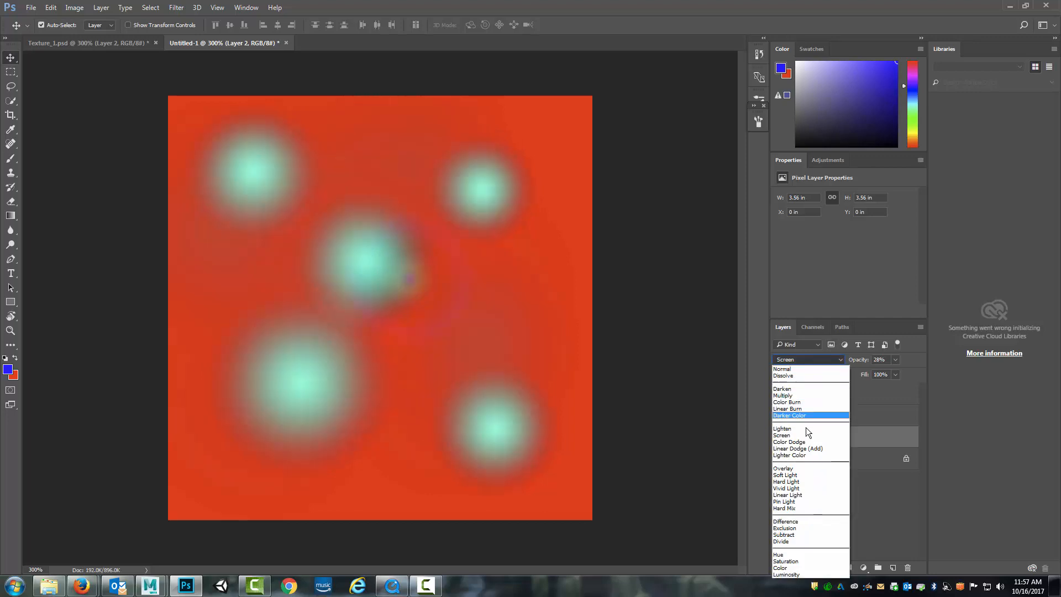
click(787, 500)
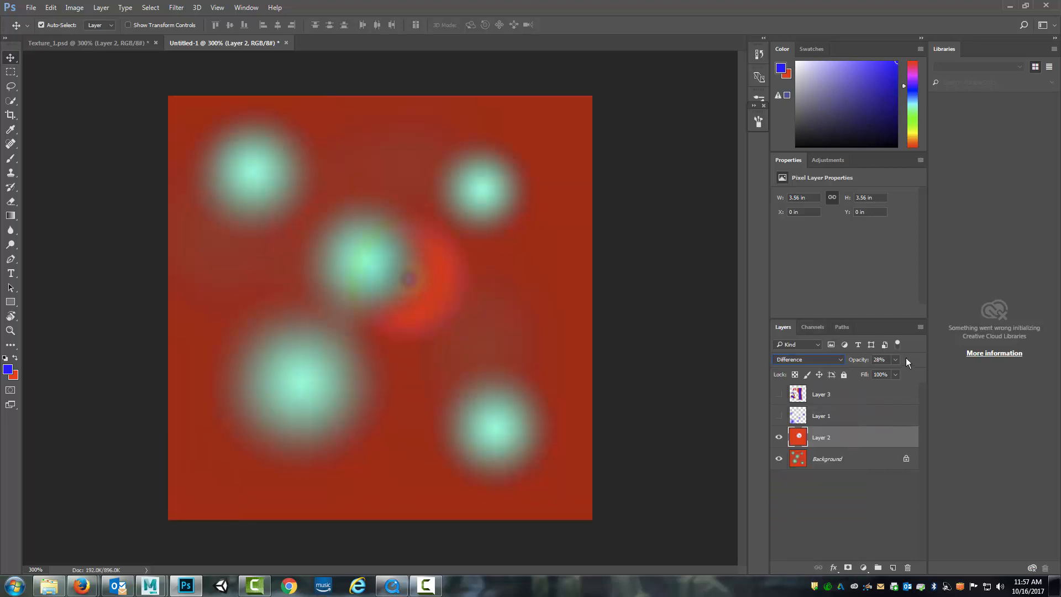
drag(900, 377, 921, 376)
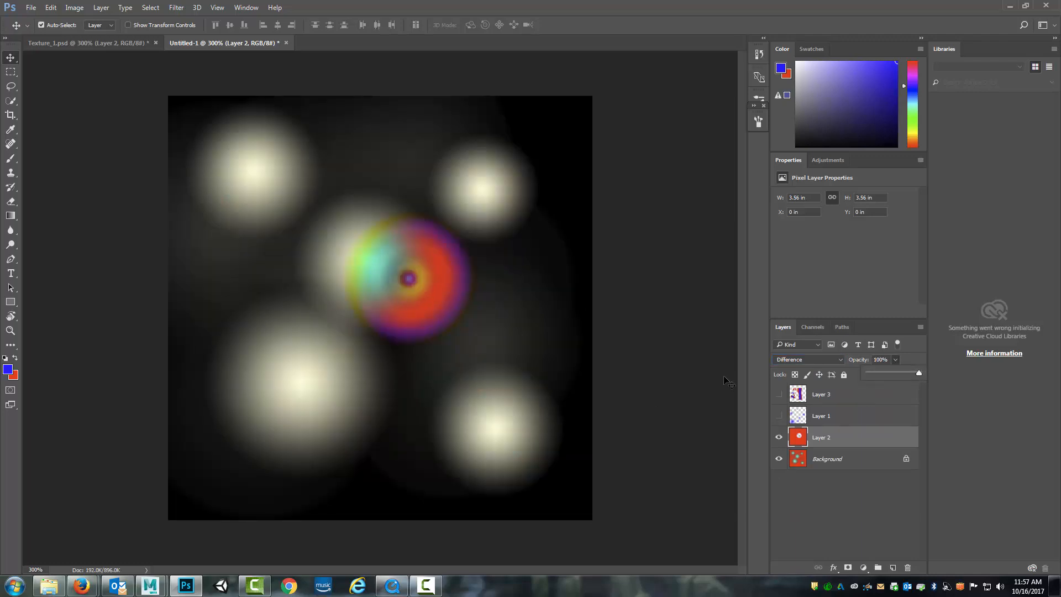
Toggle Layer 2's visibility to compare, show Layers 1 and 3 again, and make Layer 3 active
click(779, 437)
click(779, 437)
click(837, 397)
click(779, 416)
click(779, 394)
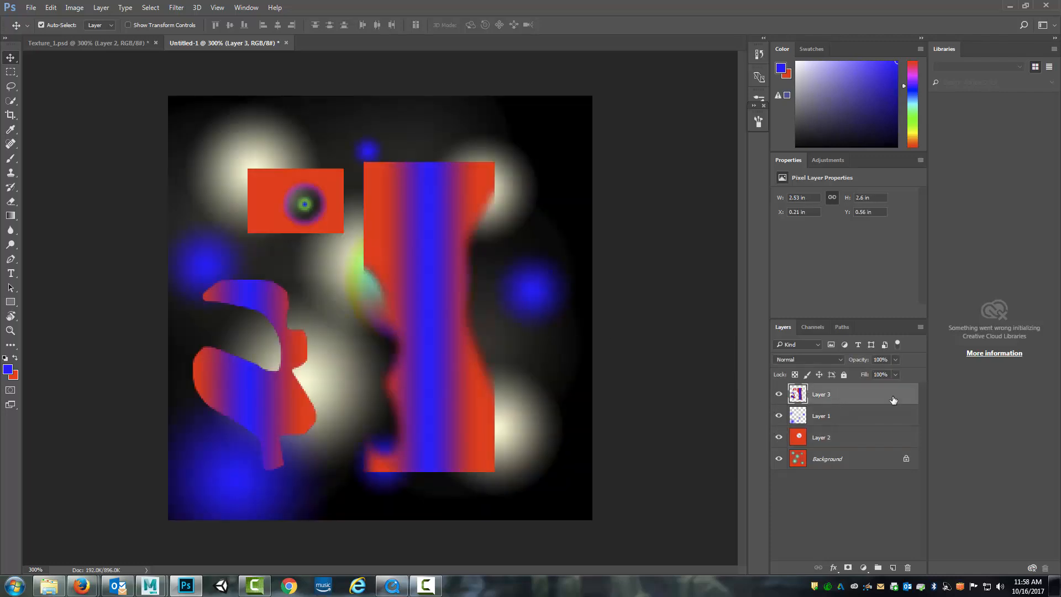
Add a new layer above Layer 3 and brush two broad diagonal strokes in green (0cff00) across the canvas's upper-left area
click(892, 569)
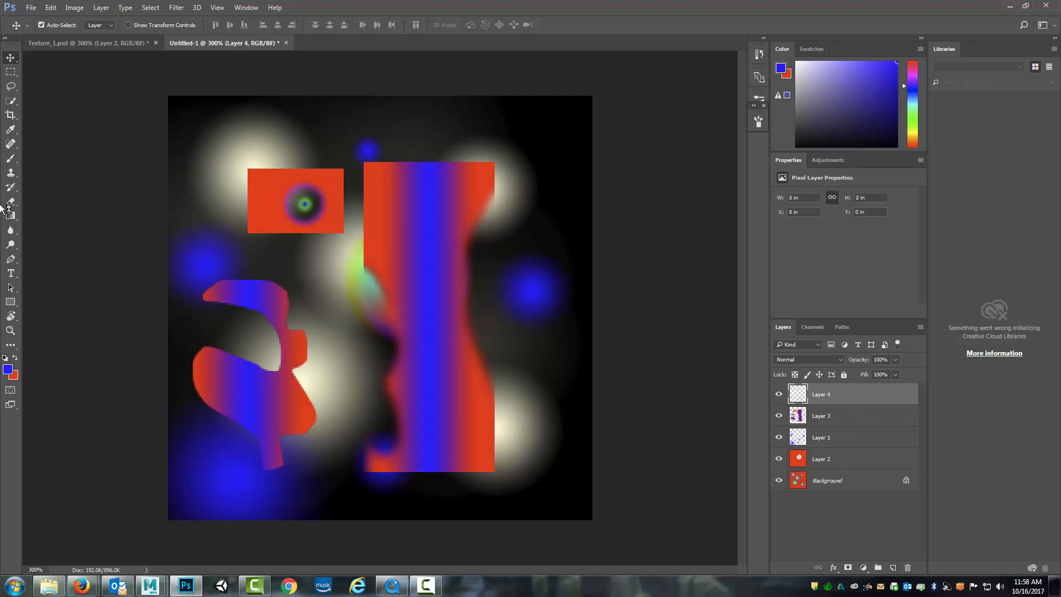
click(10, 159)
click(8, 369)
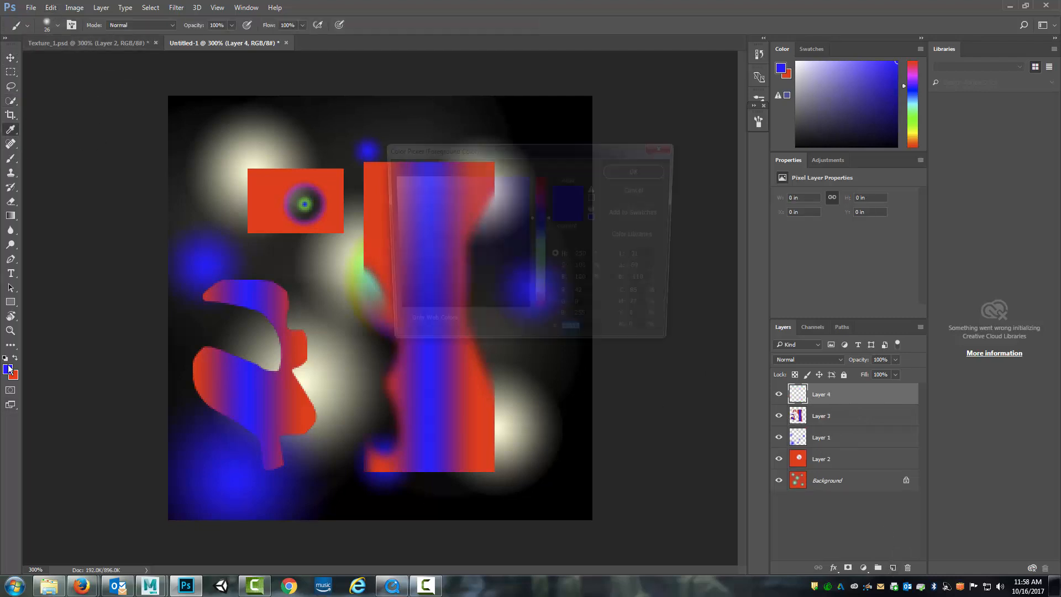
click(544, 270)
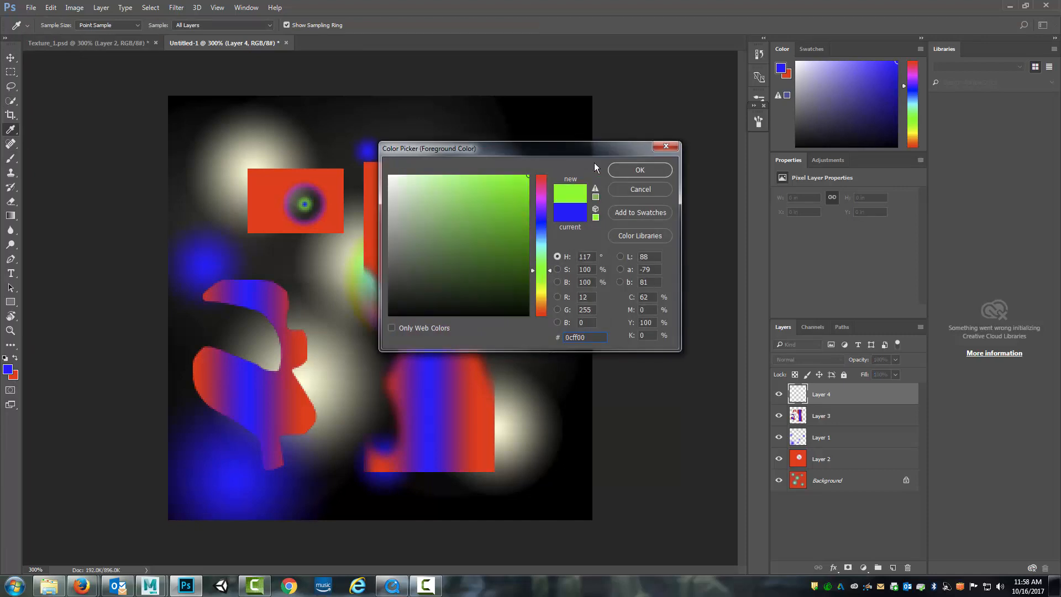
click(628, 171)
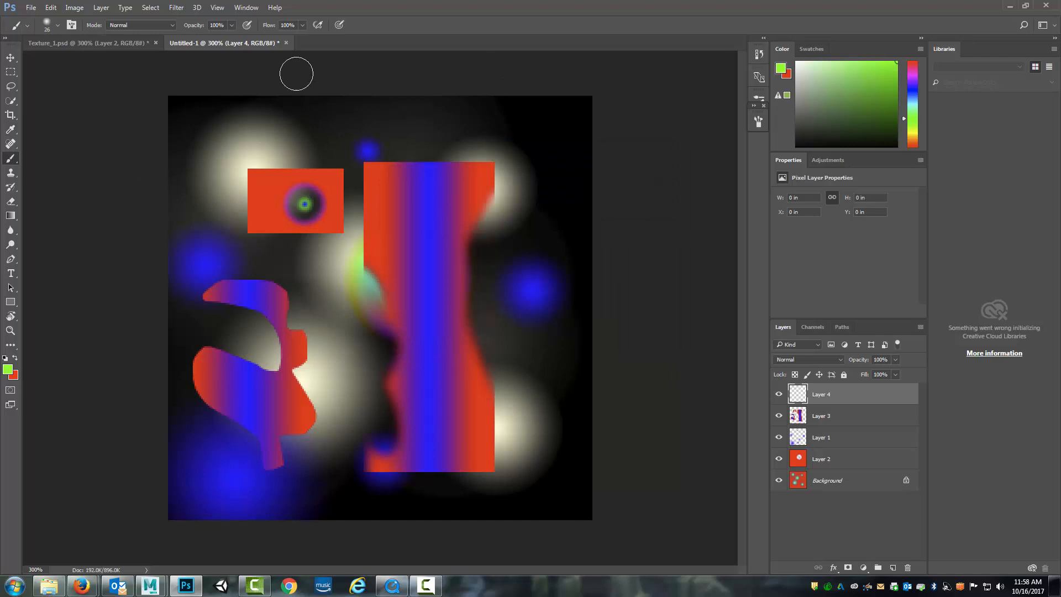
drag(297, 74, 145, 164)
drag(475, 87, 175, 292)
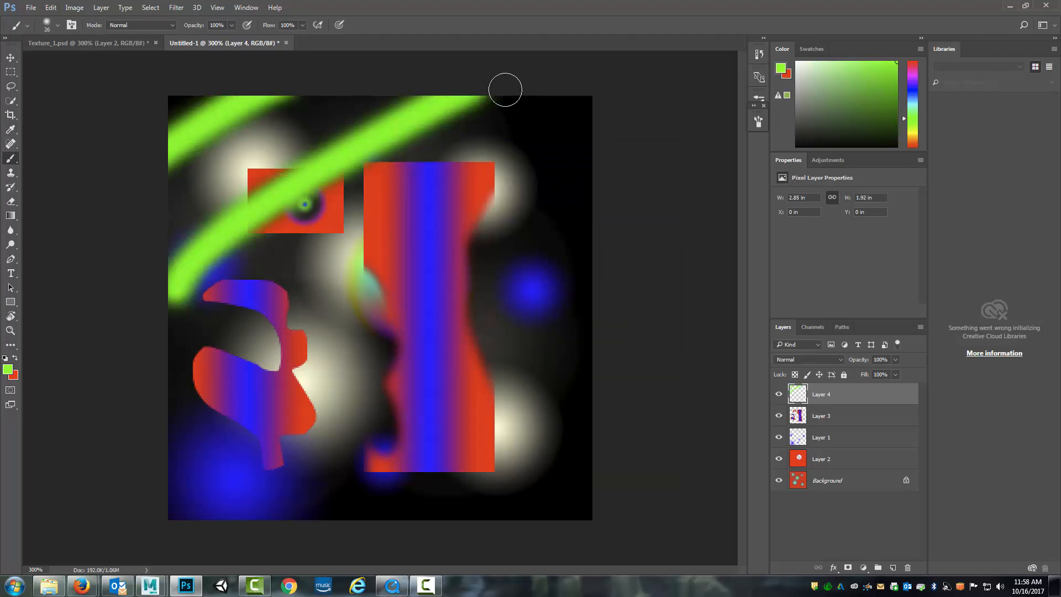
Brush thin green zigzag strokes across the canvas at 10 px and move Layer 4 directly below Layer 1
click(58, 25)
drag(67, 61, 65, 60)
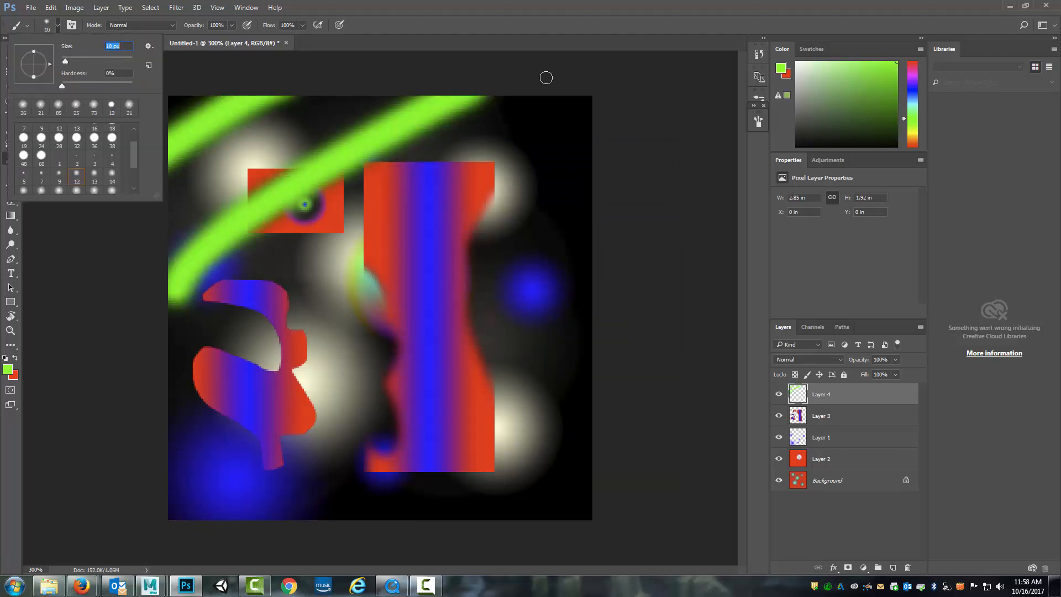
mouse_move(546, 78)
mouse_down()
mouse_move(377, 210)
mouse_move(429, 209)
mouse_move(292, 385)
mouse_move(583, 260)
mouse_move(354, 508)
mouse_move(442, 518)
mouse_move(692, 429)
mouse_up()
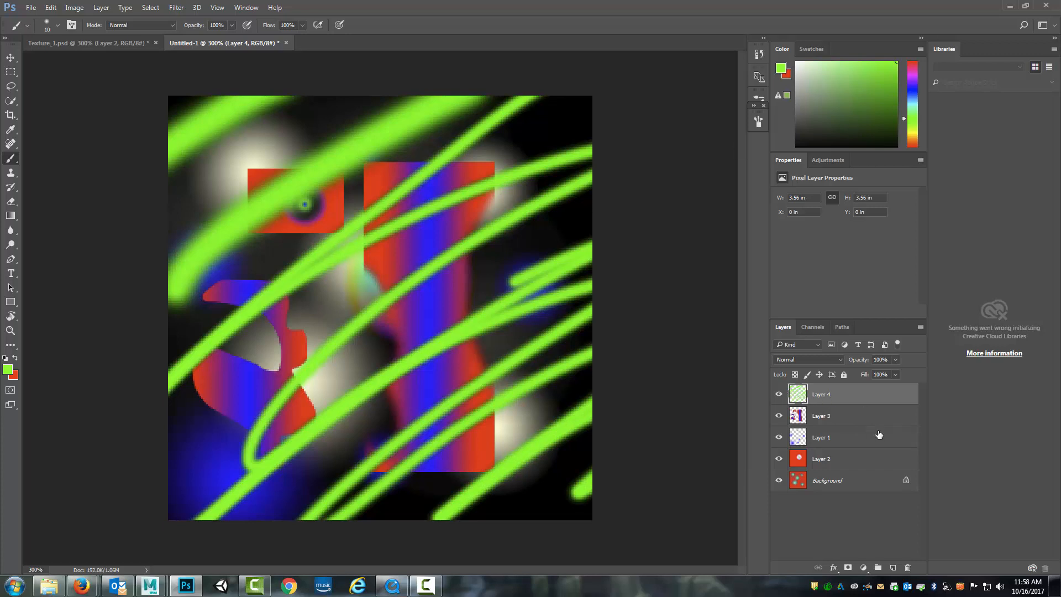
mouse_move(863, 395)
mouse_down()
mouse_move(858, 438)
mouse_move(808, 444)
mouse_move(844, 410)
mouse_move(847, 446)
mouse_up()
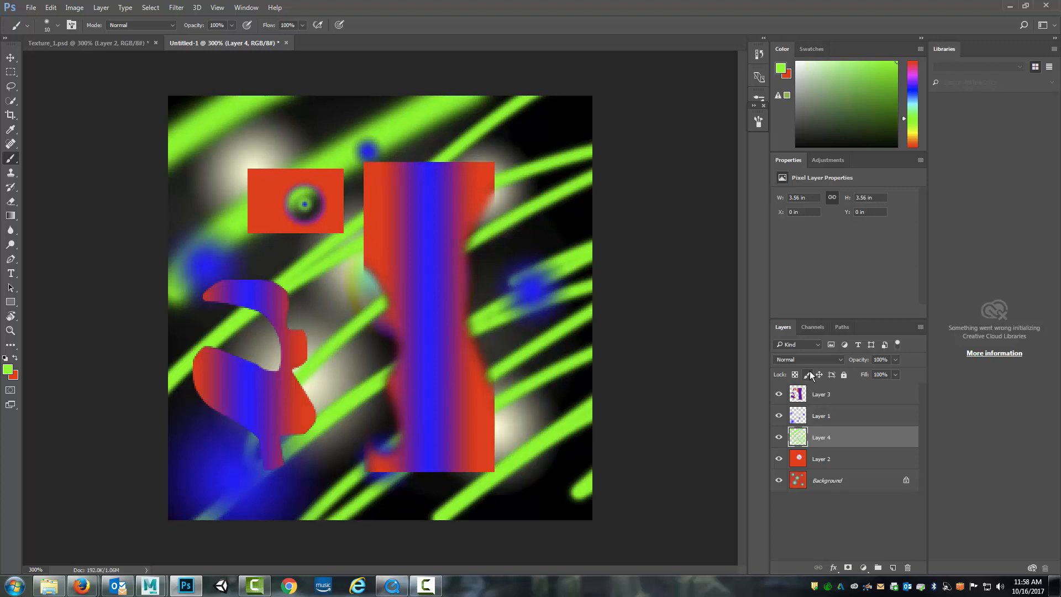
Try the Multiply, Overlay and Saturation blend modes on Layer 1
click(794, 415)
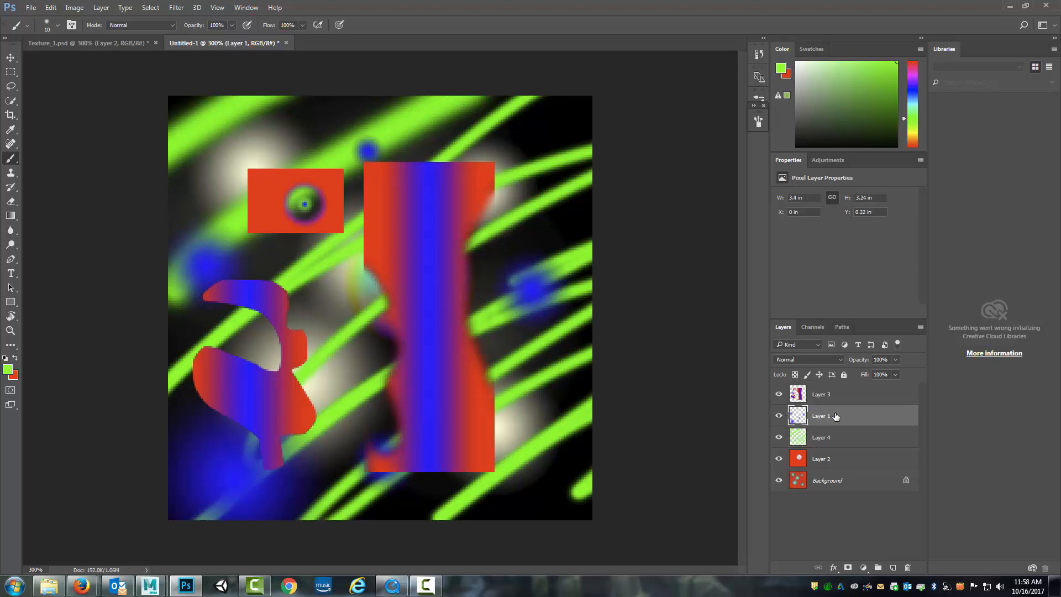
click(830, 360)
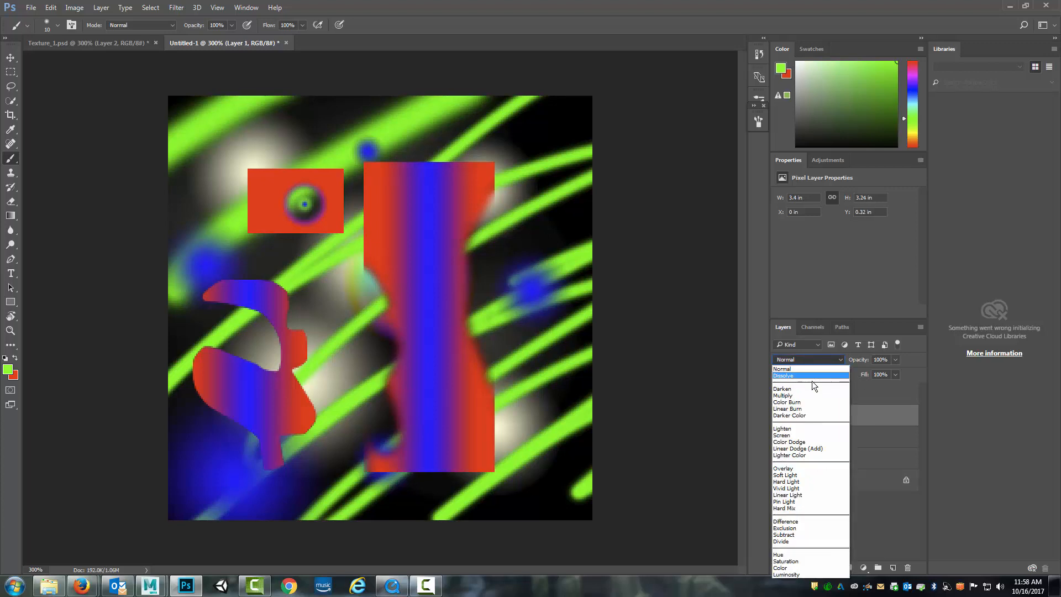
click(811, 397)
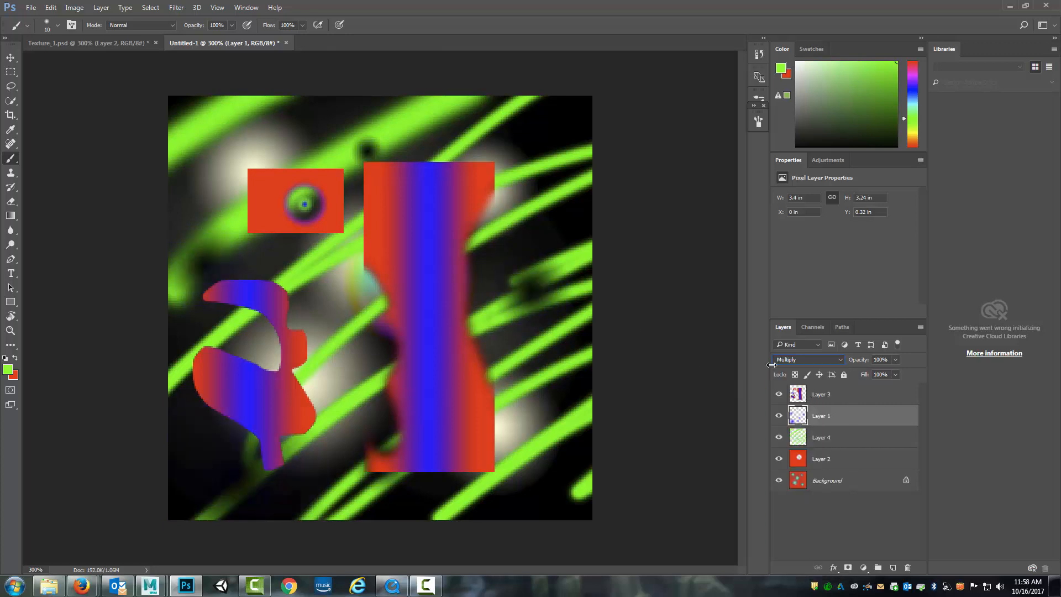
click(805, 359)
click(801, 466)
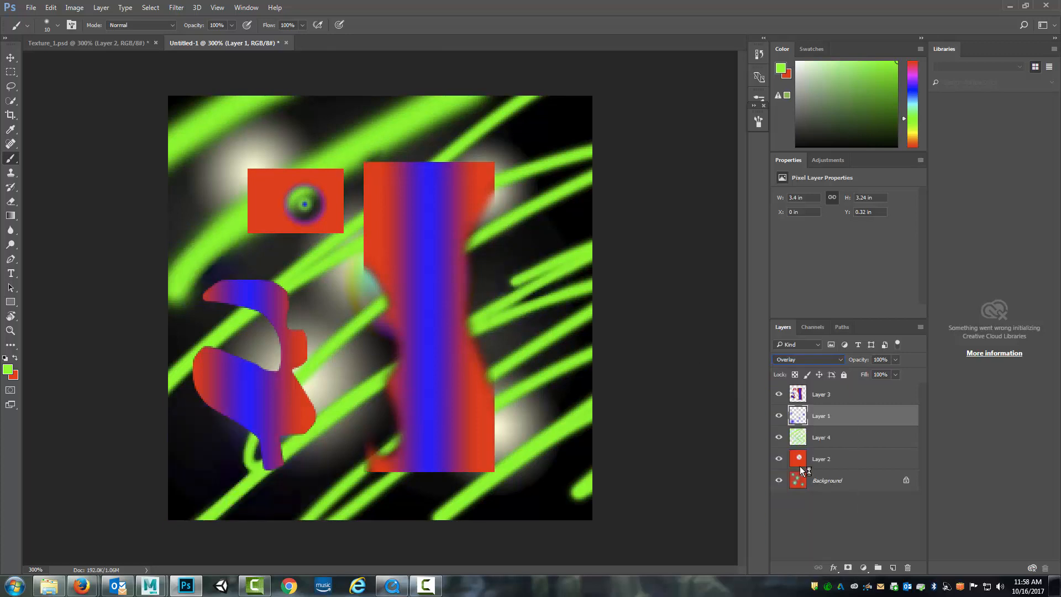
click(824, 360)
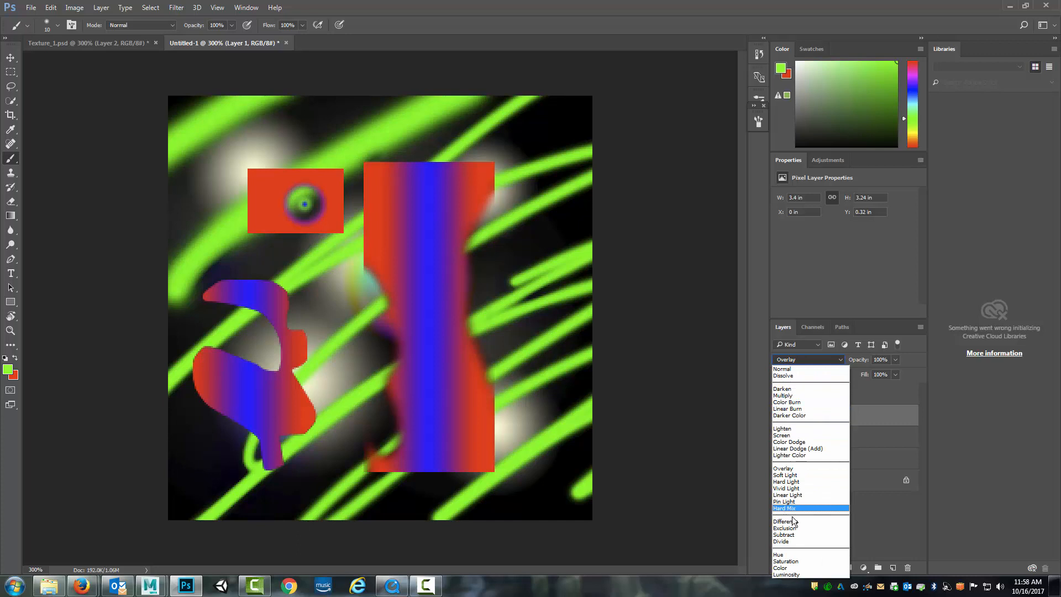
click(794, 562)
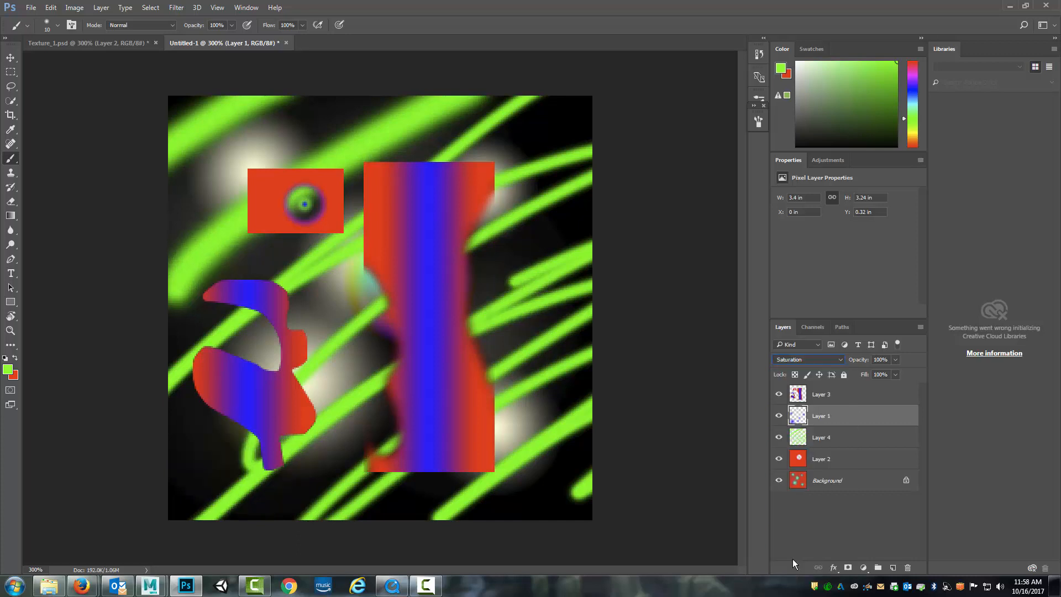
Set Layer 1's blend mode to Lighten and toggle its visibility to compare the effect
click(815, 359)
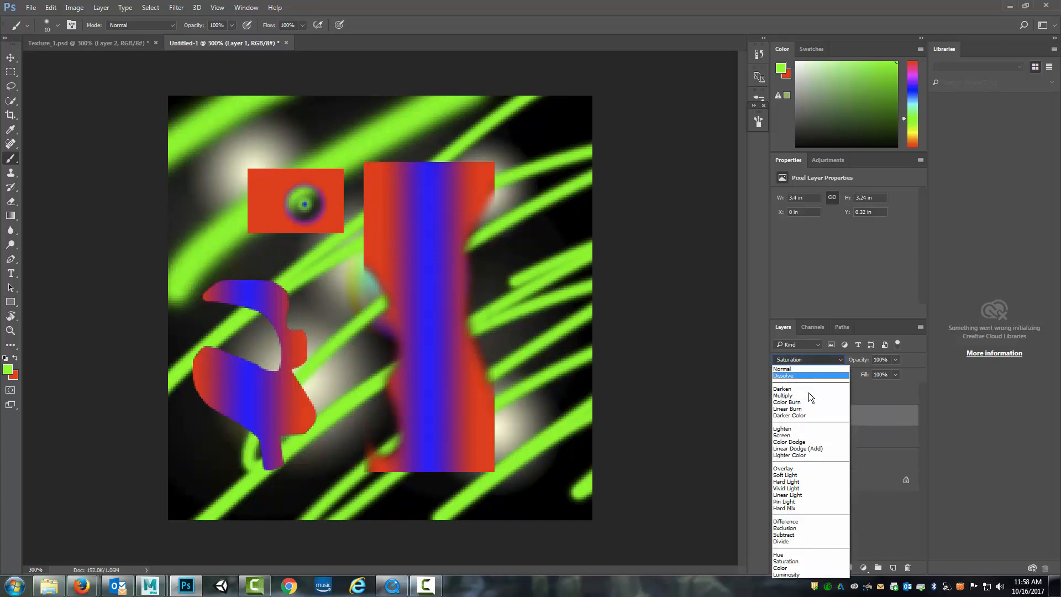
click(804, 429)
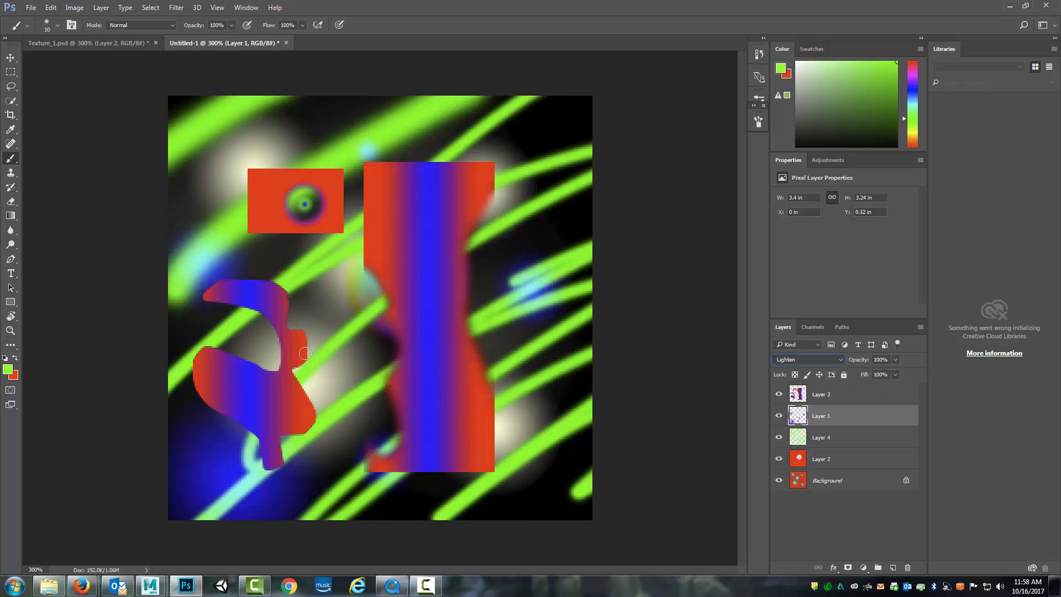
click(779, 416)
click(780, 416)
Set Layer 3's opacity to 99% and shift its shapes slightly up and to the left
click(832, 398)
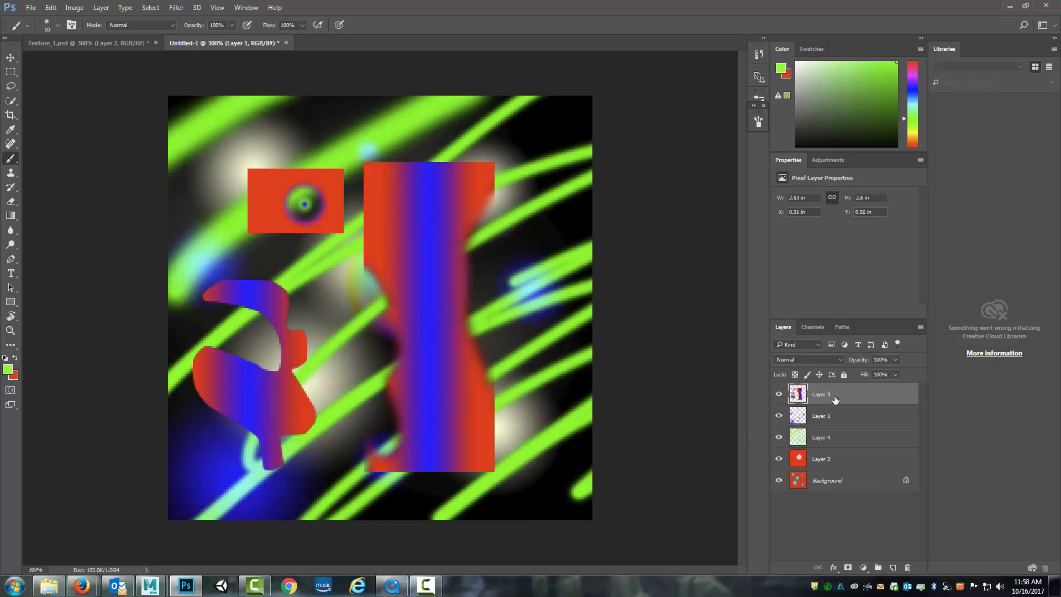
click(895, 359)
drag(875, 371, 883, 376)
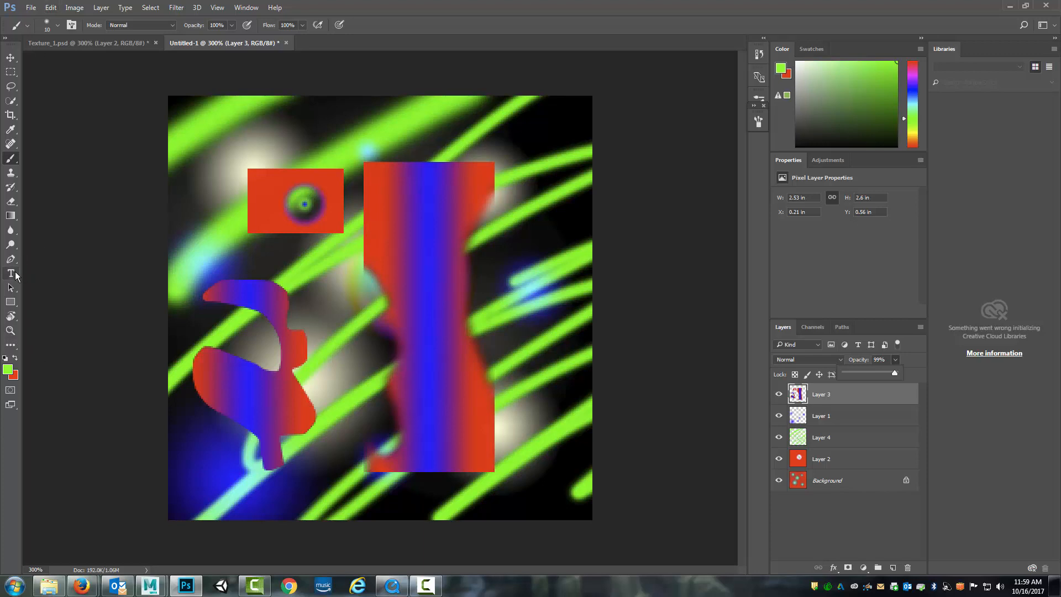
click(10, 58)
mouse_move(394, 293)
mouse_down()
mouse_move(351, 282)
mouse_move(388, 283)
mouse_up()
Select the left part of Layer 3's small red rectangle, move the piece to the right of the tall gradient shape, and deselect
click(10, 72)
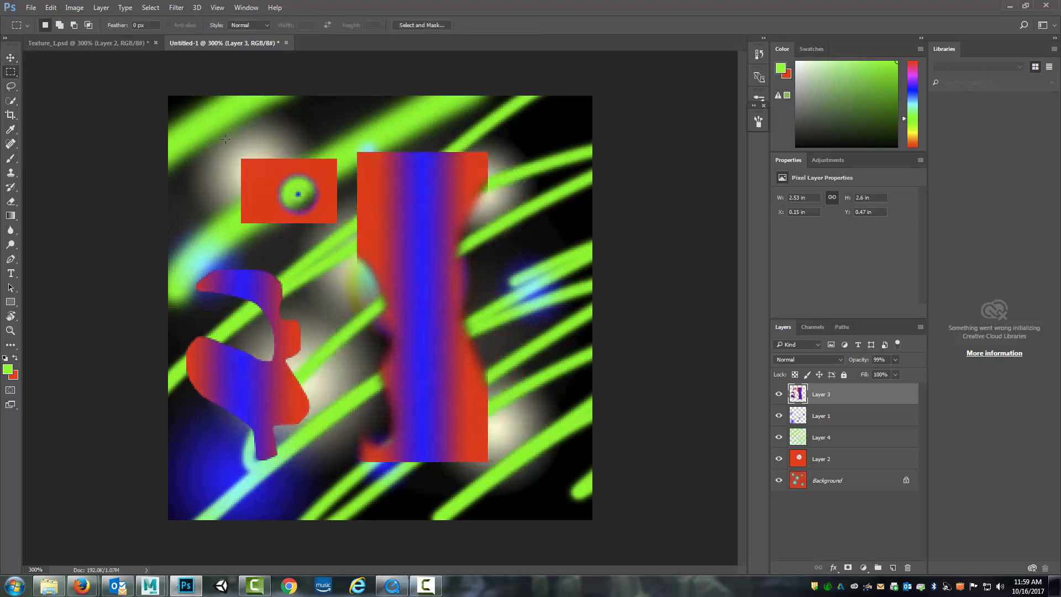
drag(224, 139, 297, 241)
click(11, 58)
drag(327, 180, 588, 287)
click(10, 72)
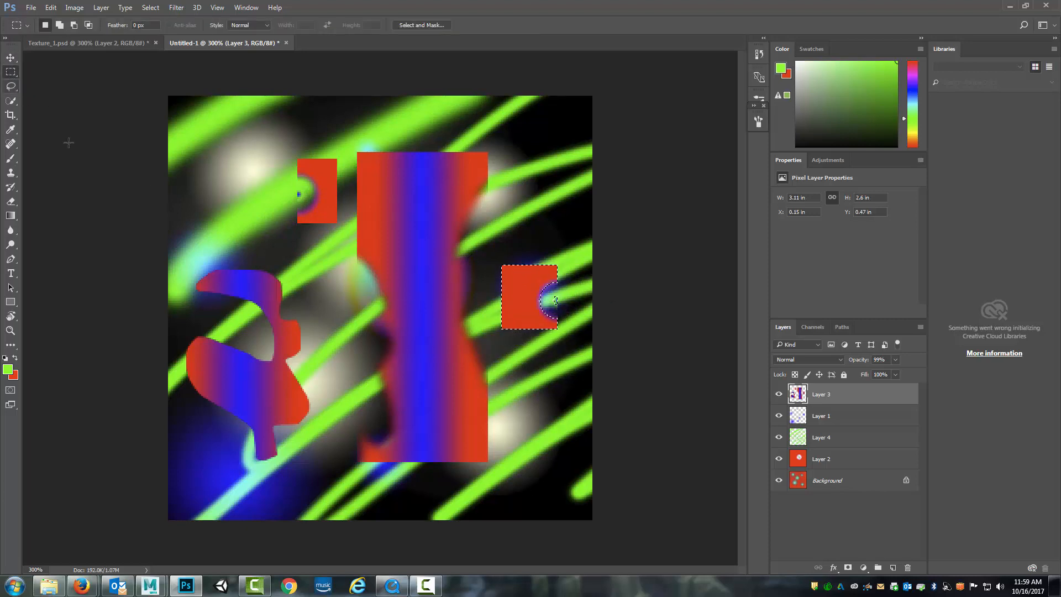
click(176, 195)
click(15, 87)
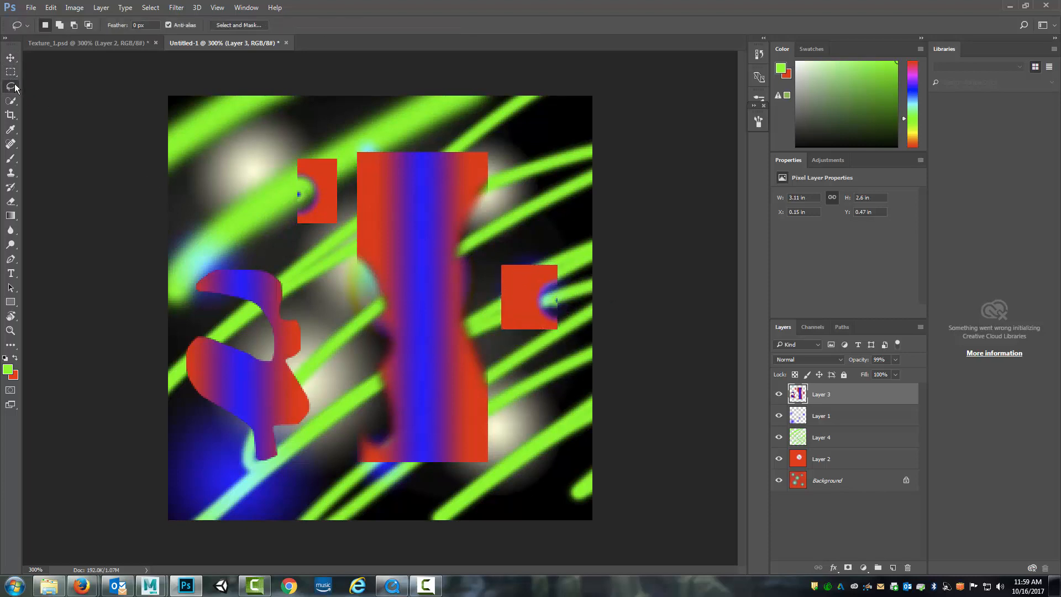
click(11, 72)
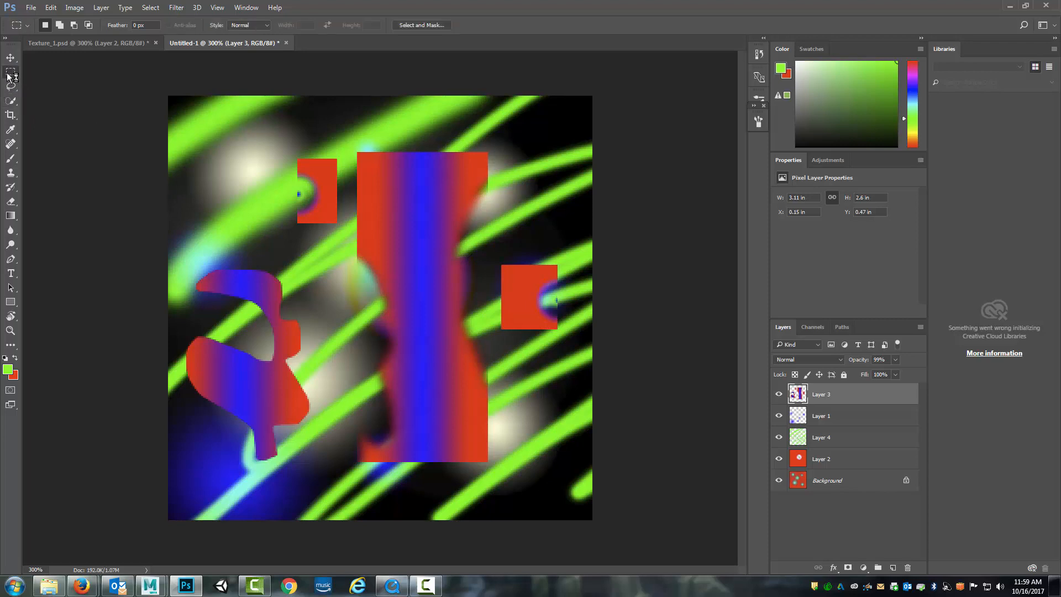
click(12, 159)
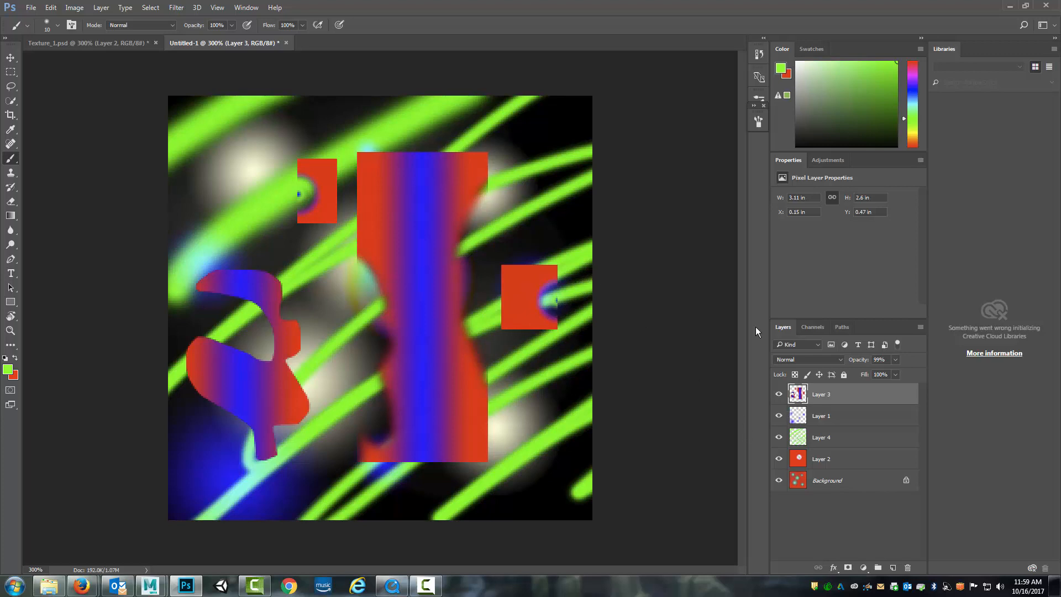
click(10, 74)
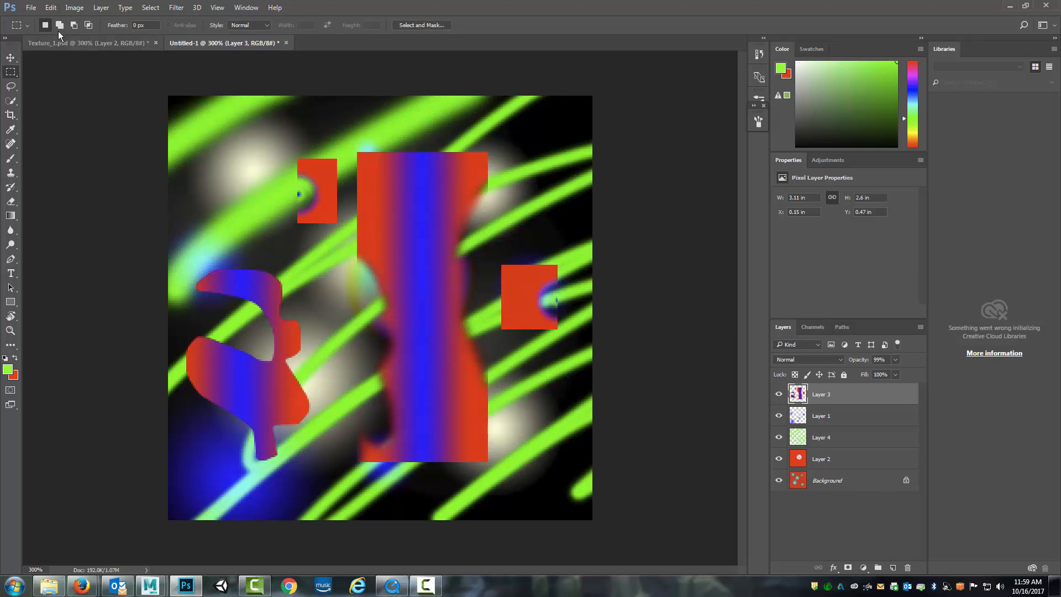
Save the document in Photoshop format as Texture_2 in the 3D_1_1 project's psd folder, keeping Maximize Compatibility on
click(31, 8)
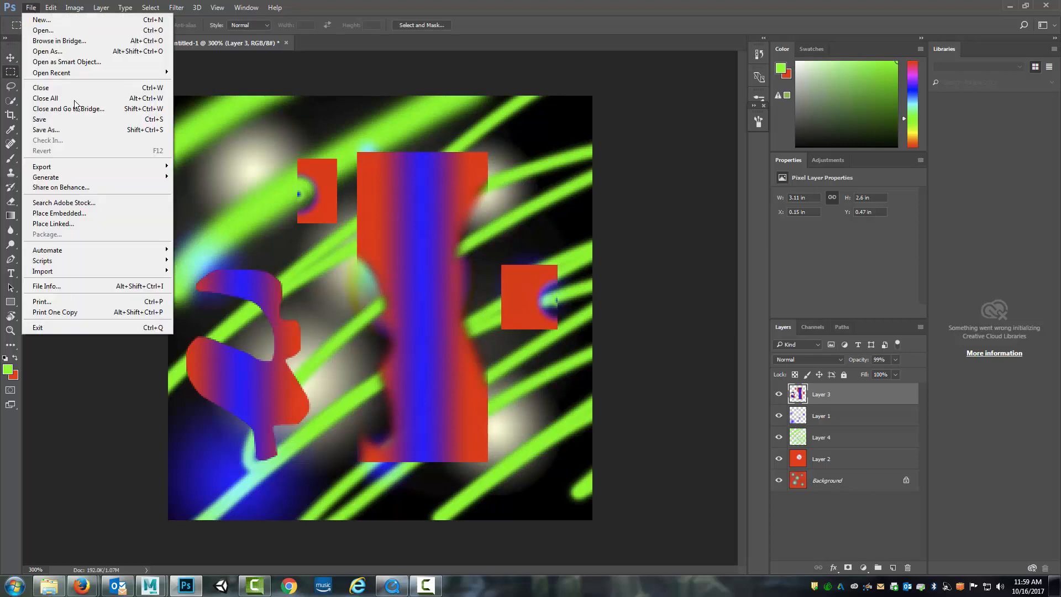
click(67, 128)
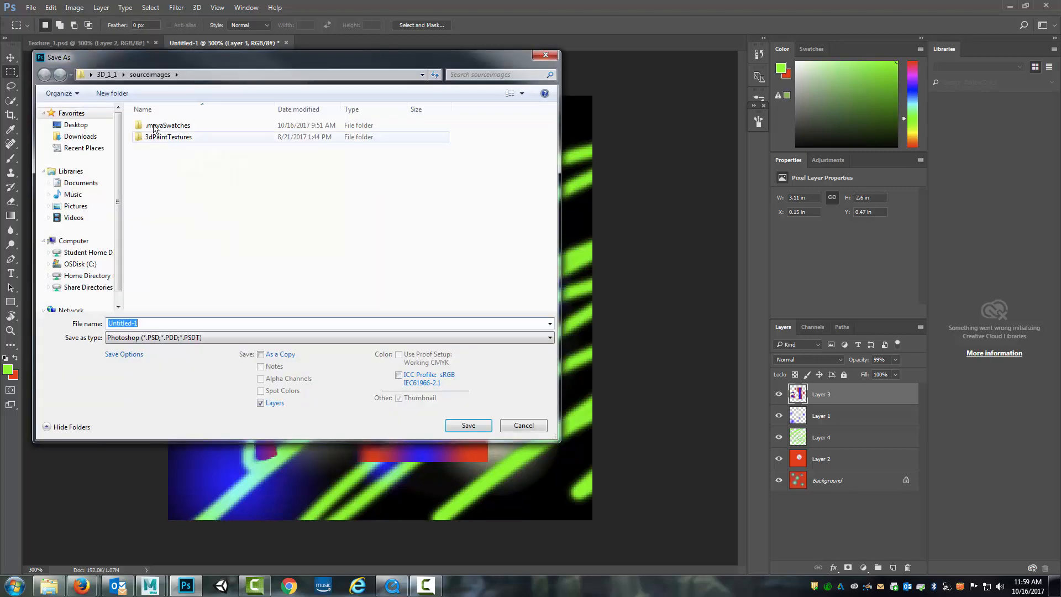
click(106, 74)
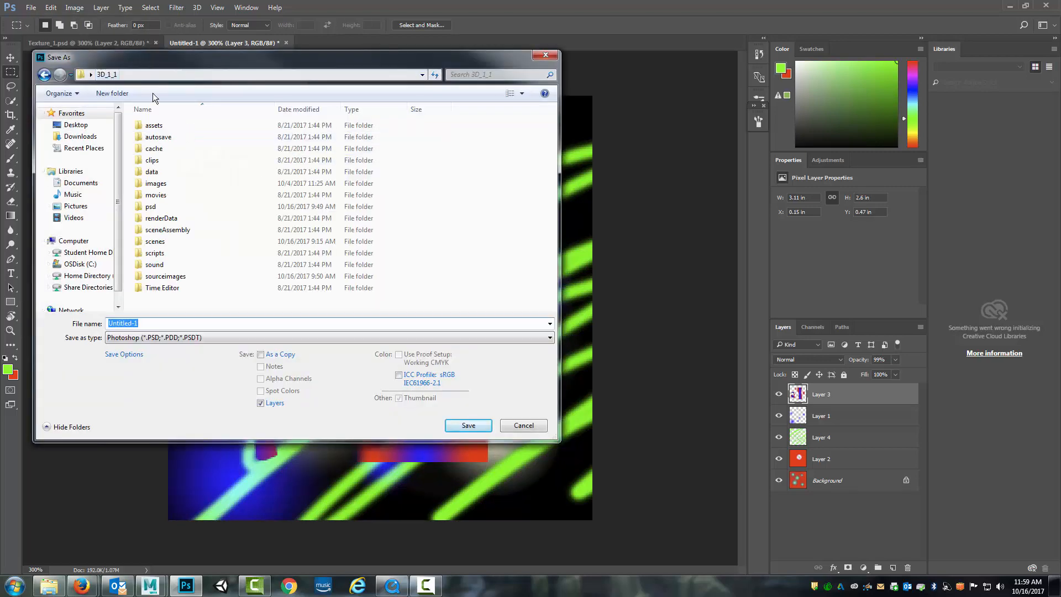
double_click(156, 208)
double_click(157, 325)
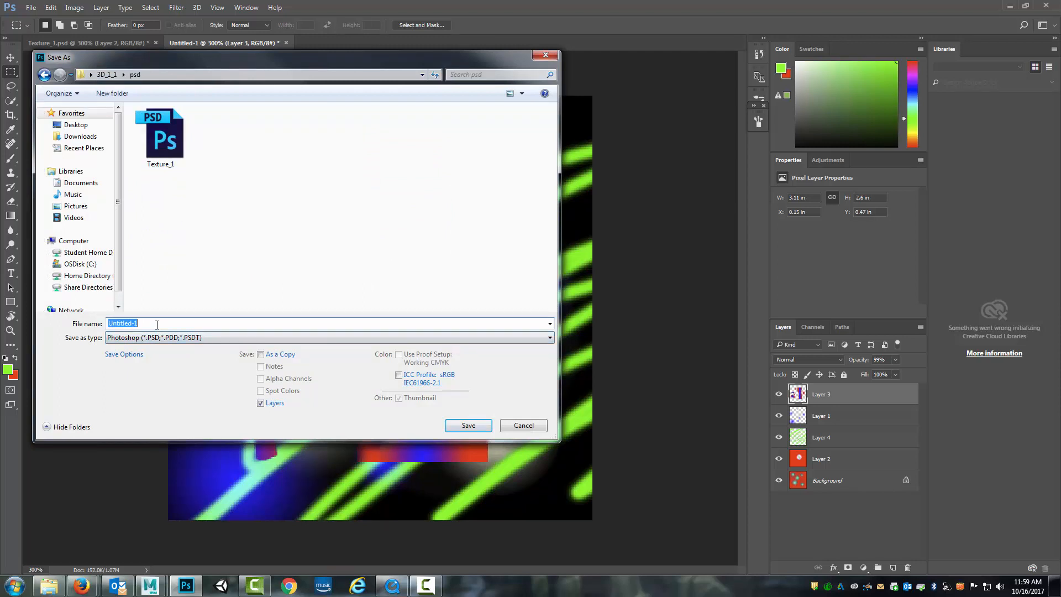
click(165, 166)
click(193, 324)
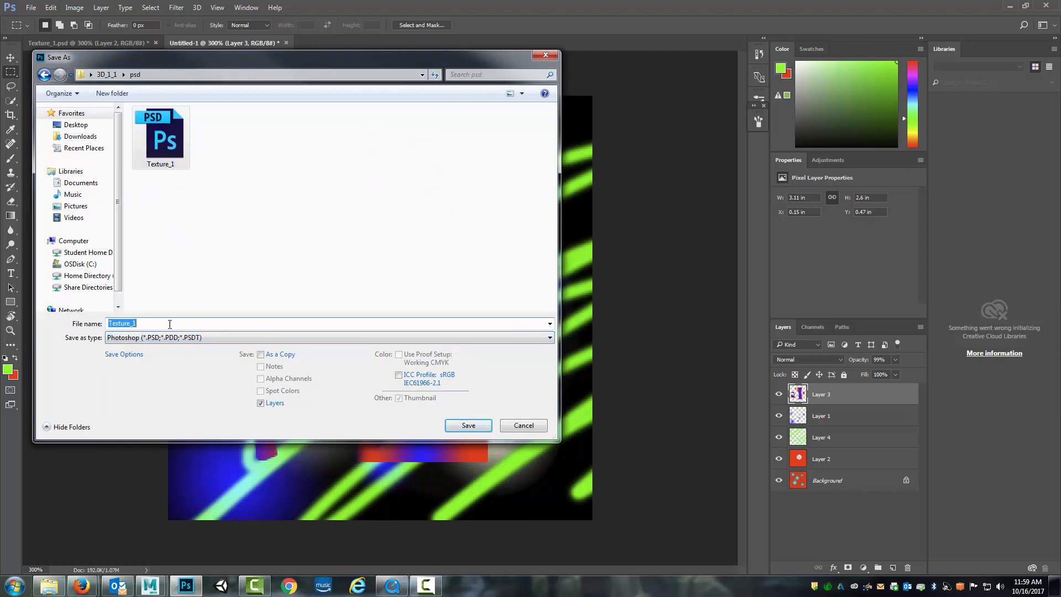
click(193, 323)
key(BackSpace)
text(2)
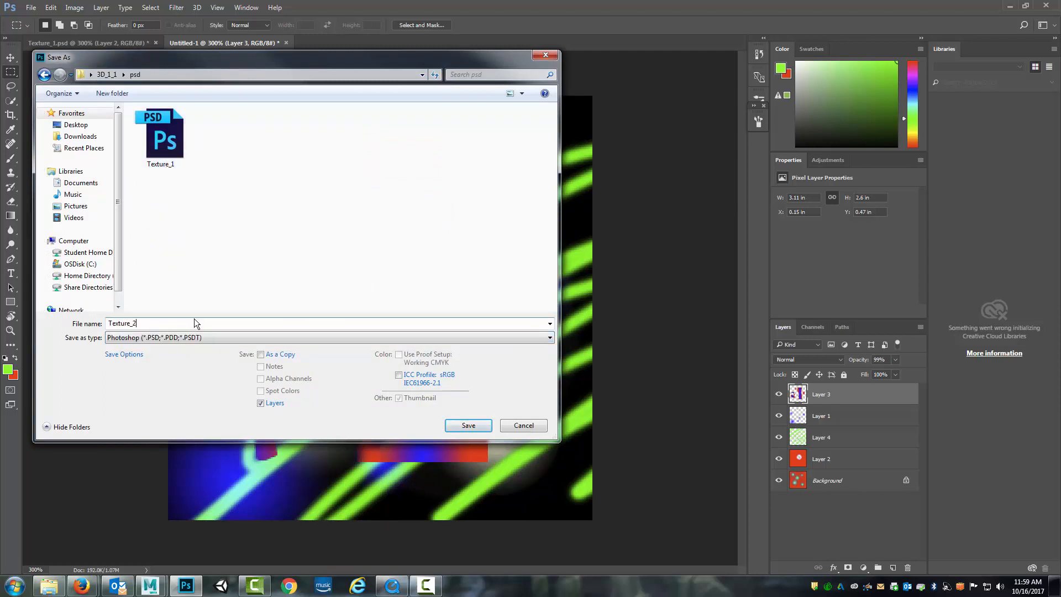
click(457, 424)
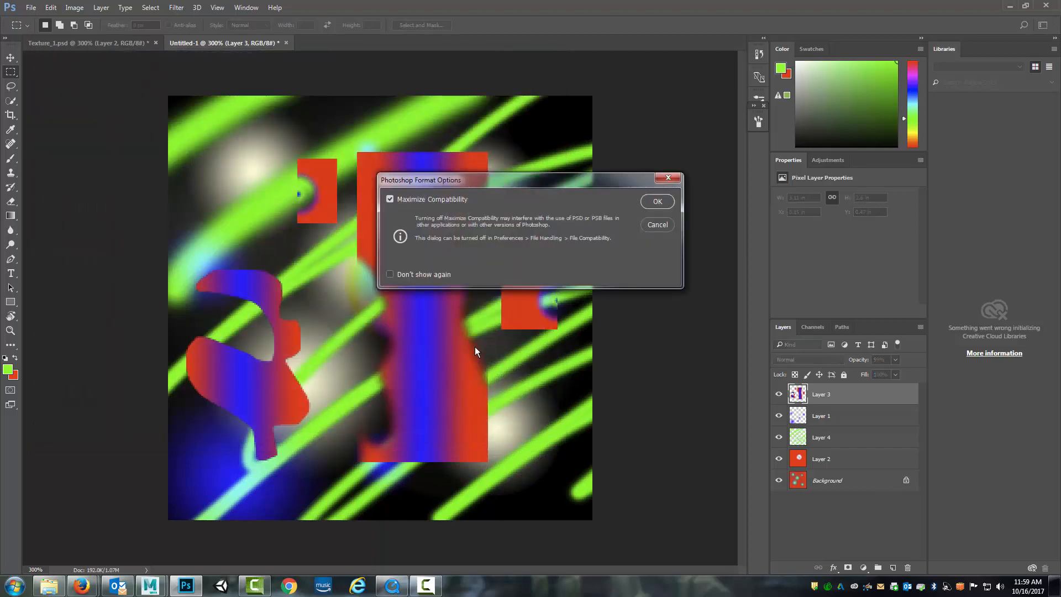
click(657, 202)
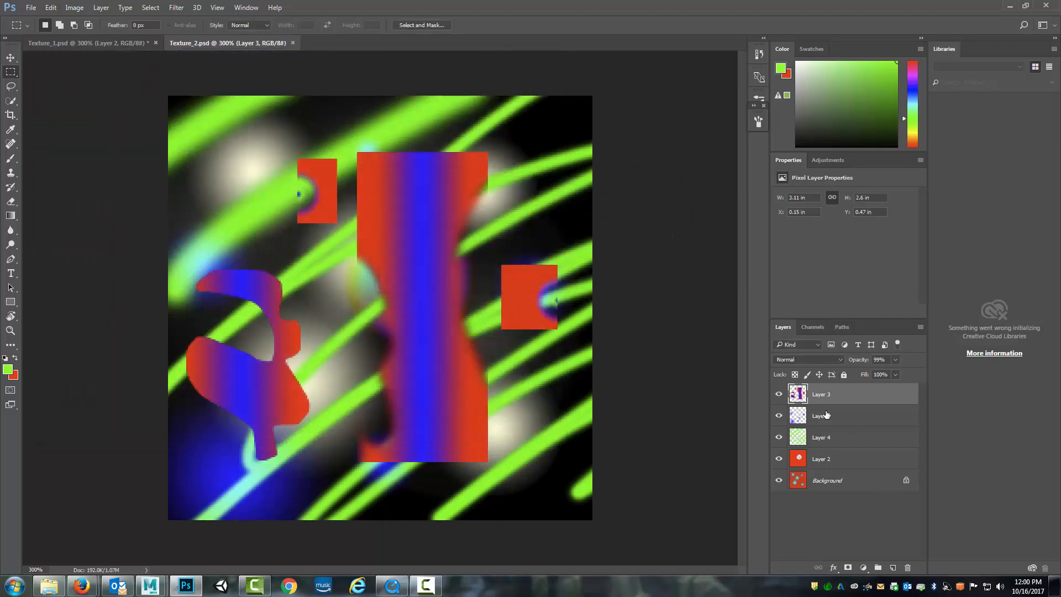
Save a Targa copy named Texture_2_Tex in the 3D_1_1 project's sourceimages folder at 24 bits/pixel
click(31, 8)
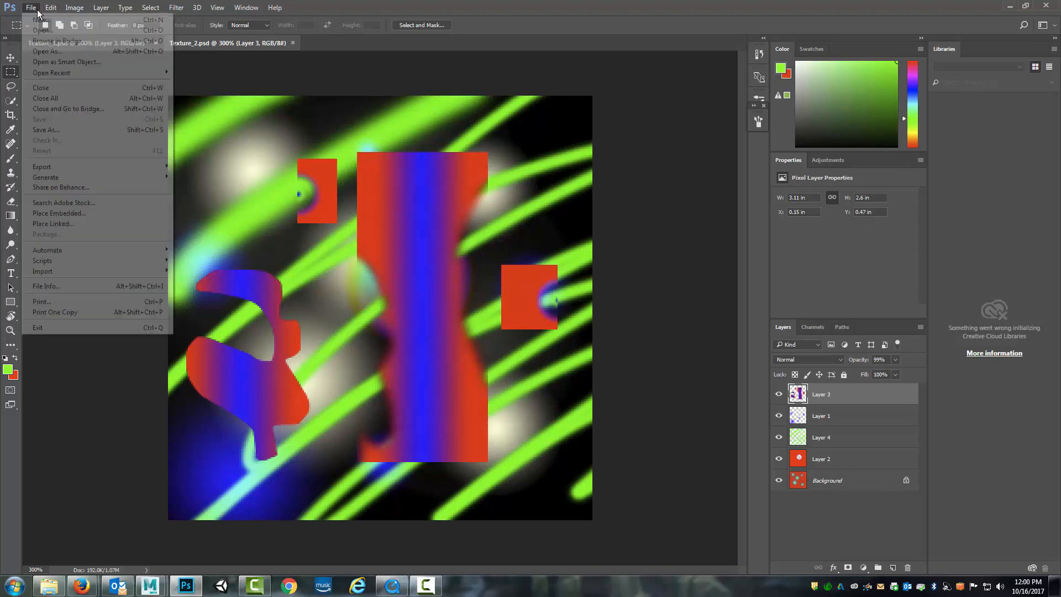
click(63, 130)
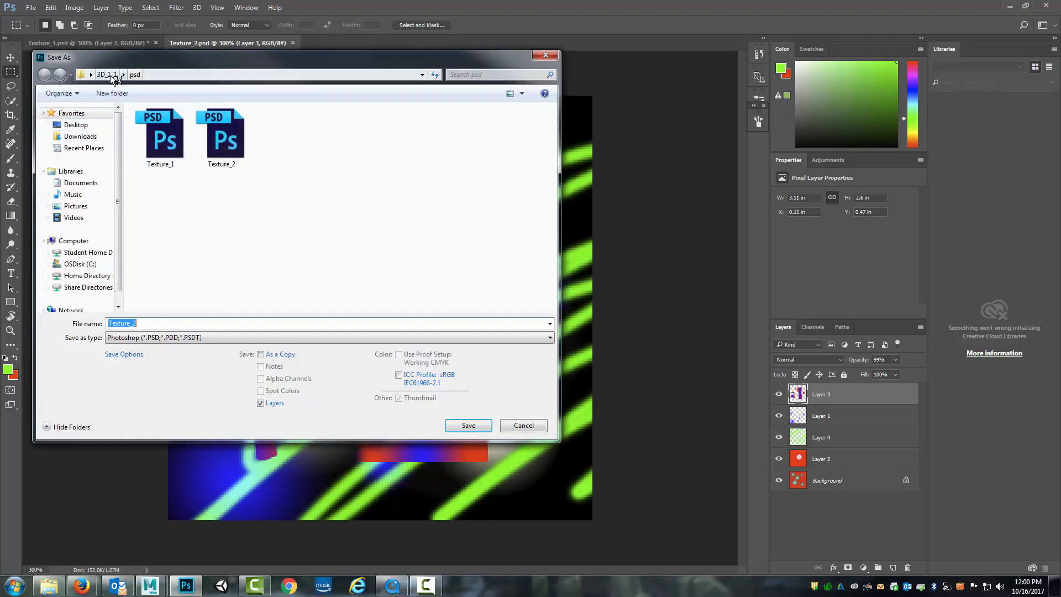
click(106, 74)
double_click(161, 276)
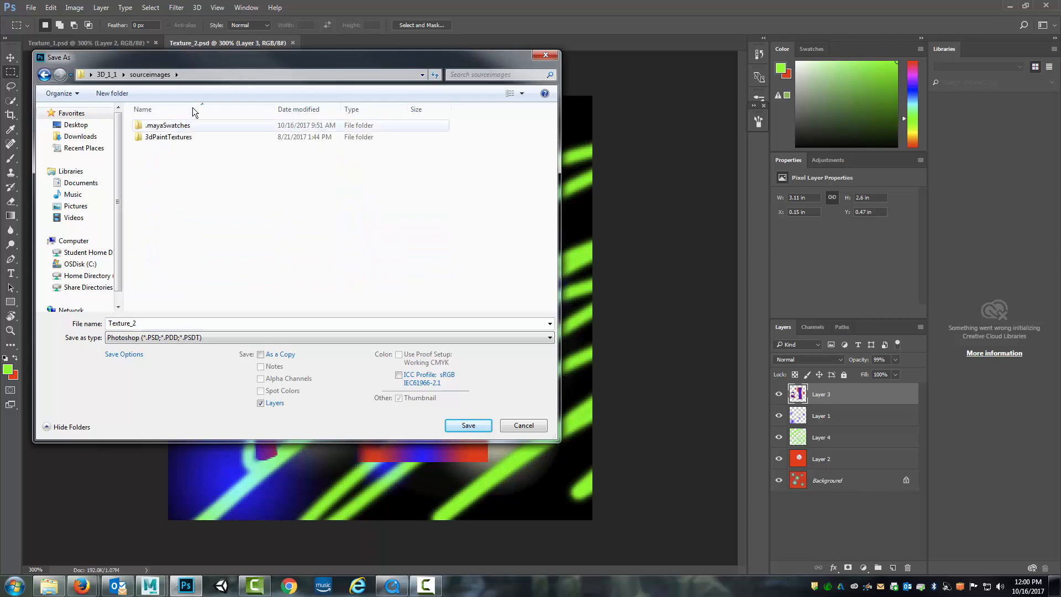
click(190, 337)
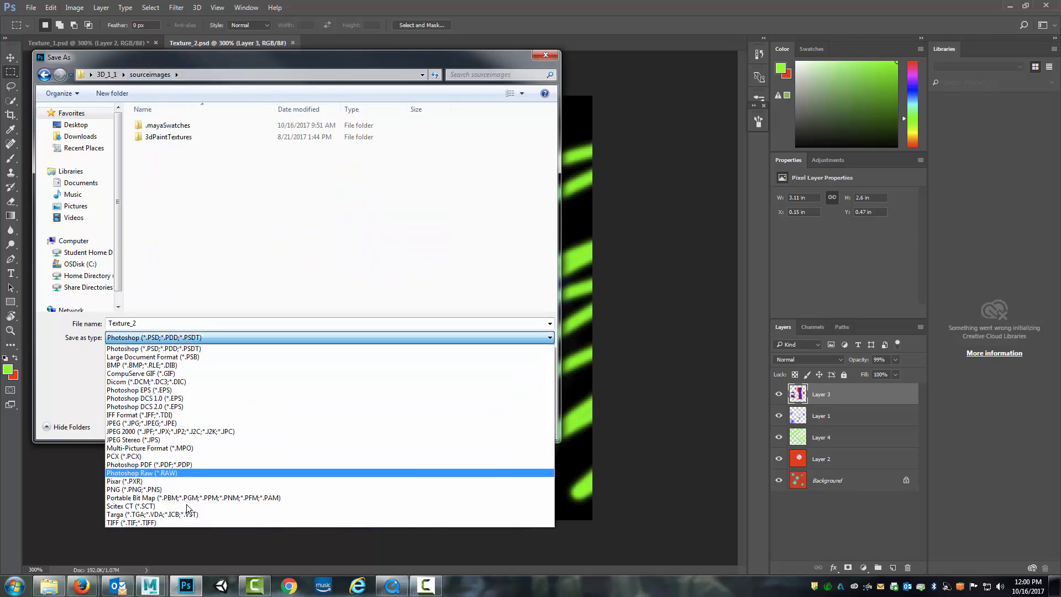
click(188, 520)
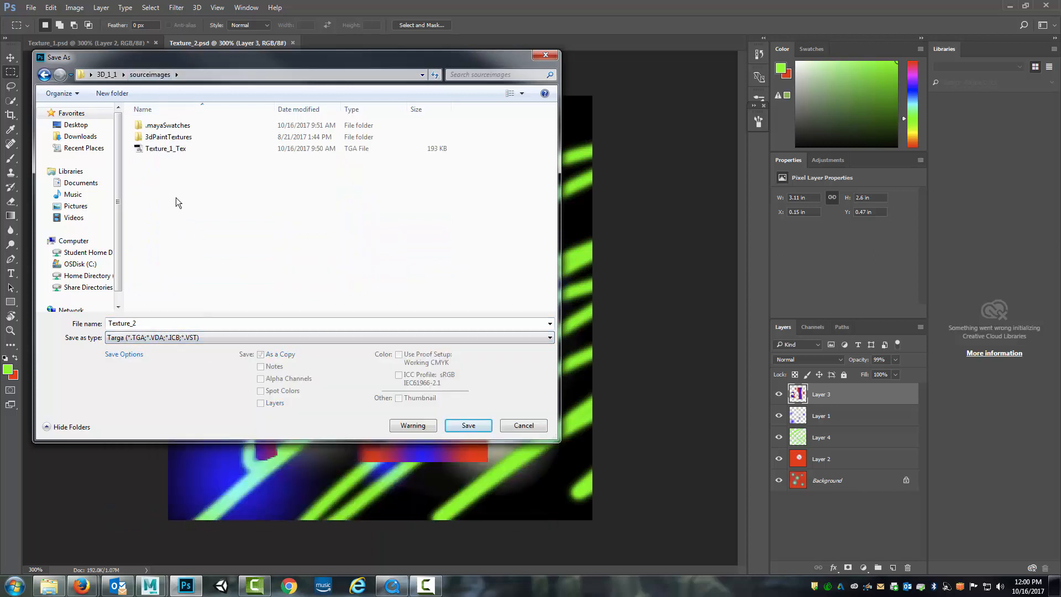
click(172, 149)
double_click(137, 324)
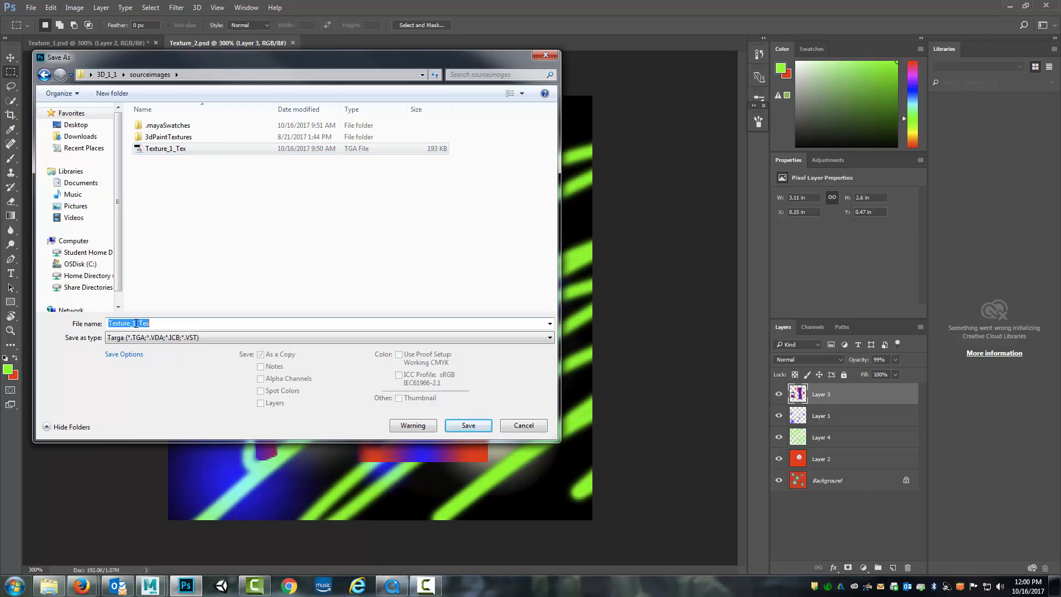
click(221, 324)
key(BackSpace)
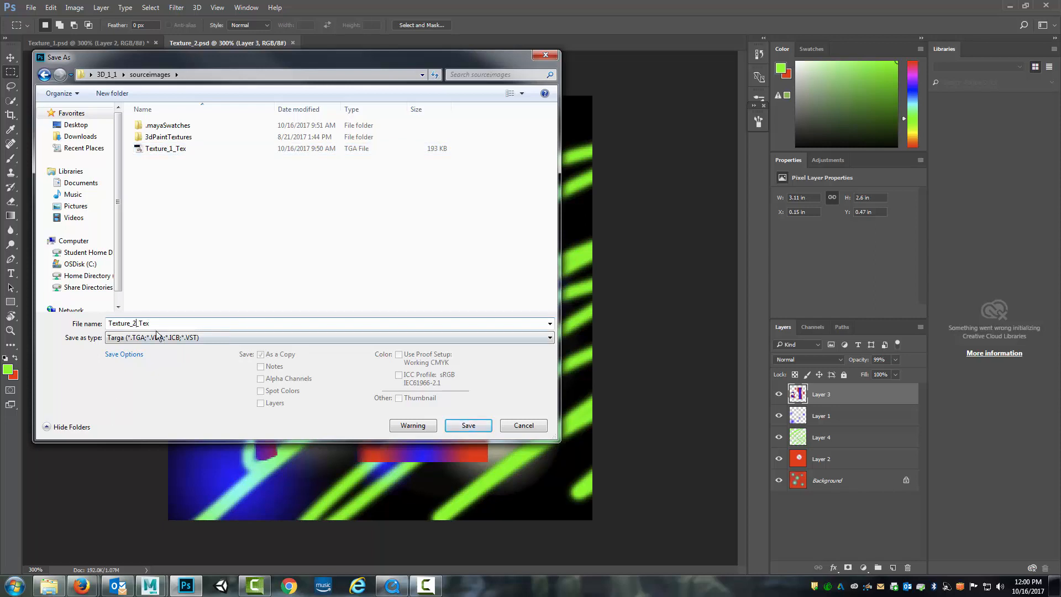
click(480, 425)
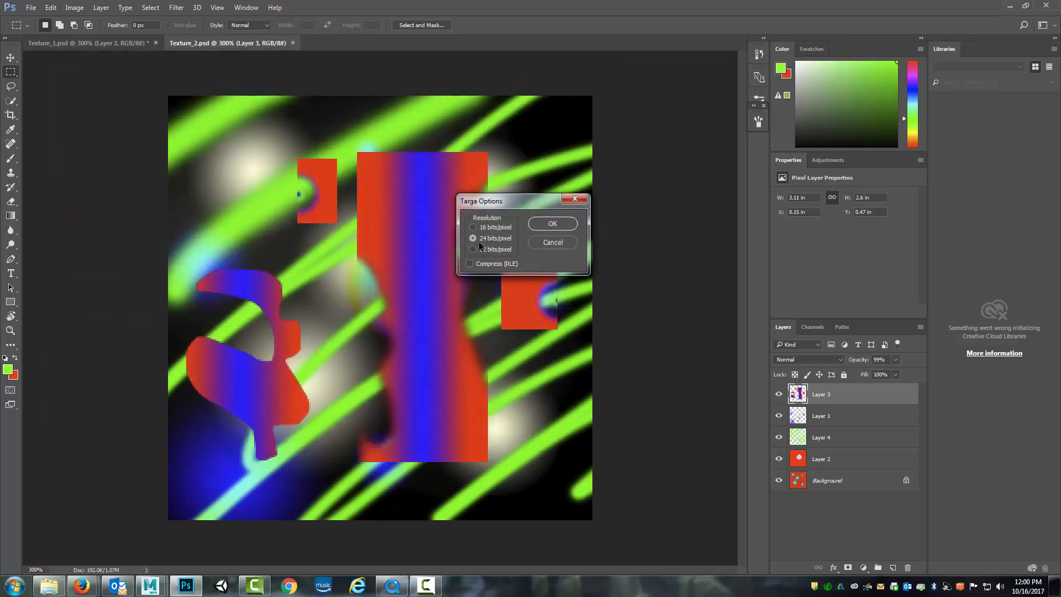
click(551, 224)
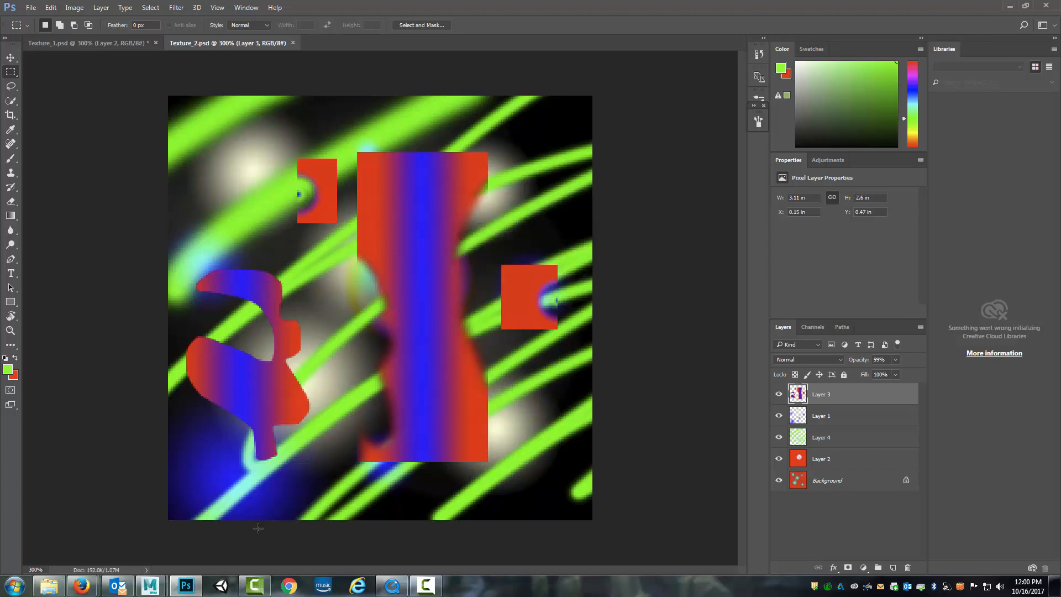
Switch to Maya and map a File texture with Texture_2_Tex.tga to the Color of the middle plane's Texture_2_Mat material
mouse_move(150, 586)
click(173, 544)
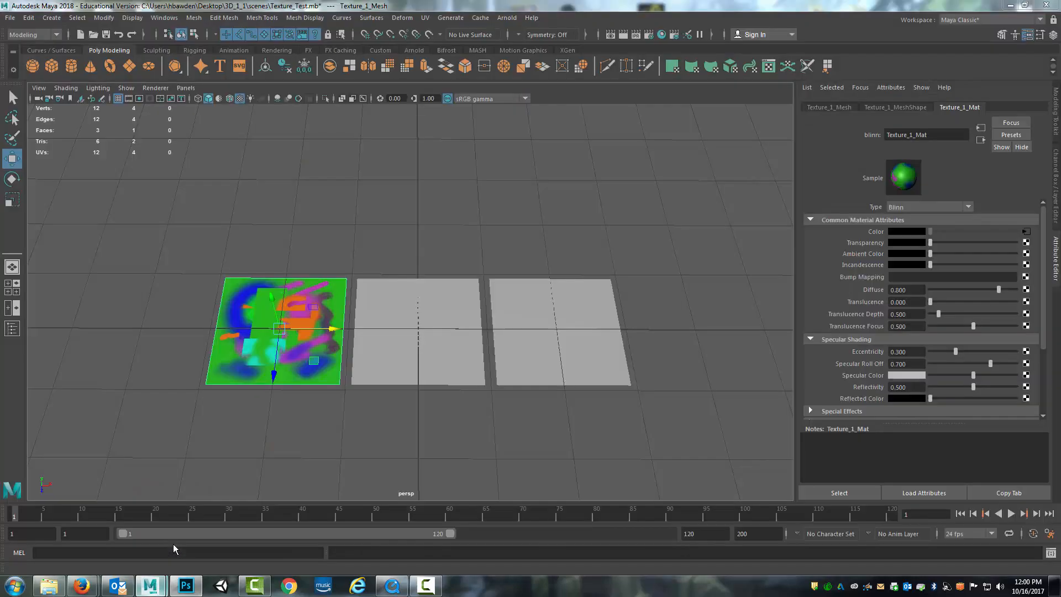
click(453, 284)
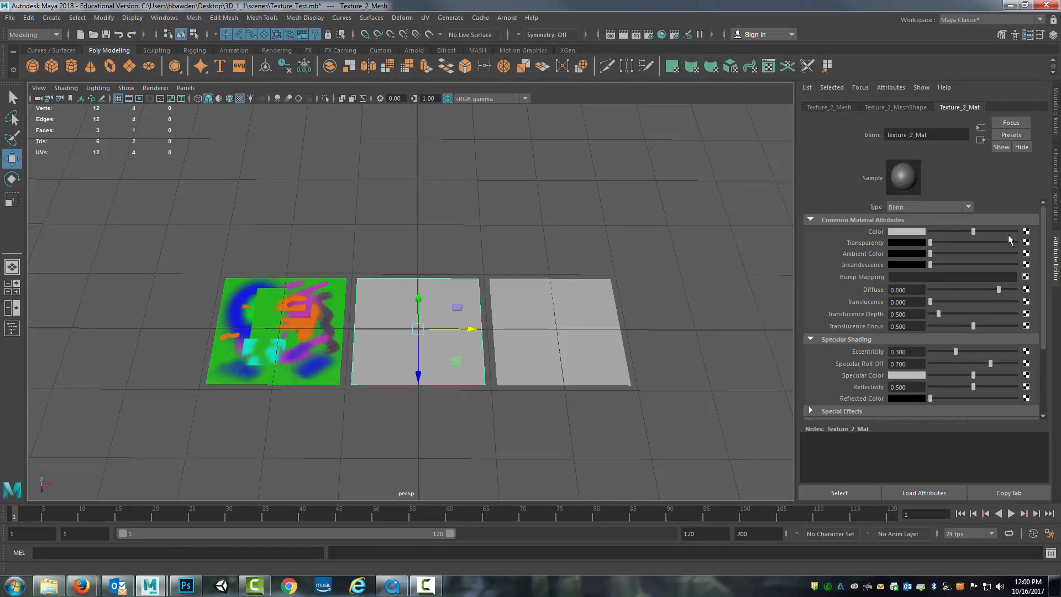
click(1026, 231)
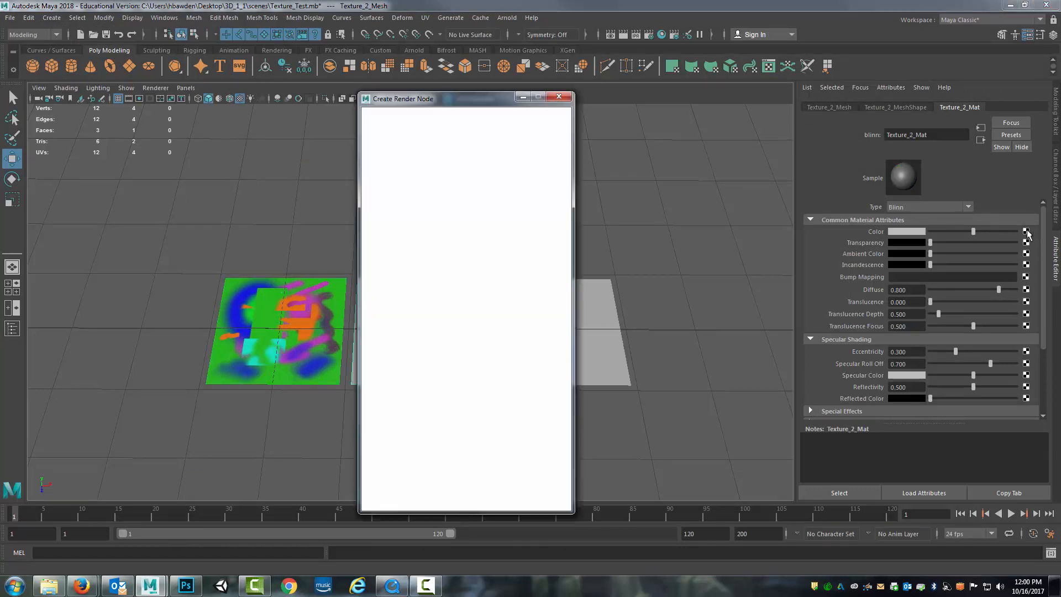
click(457, 191)
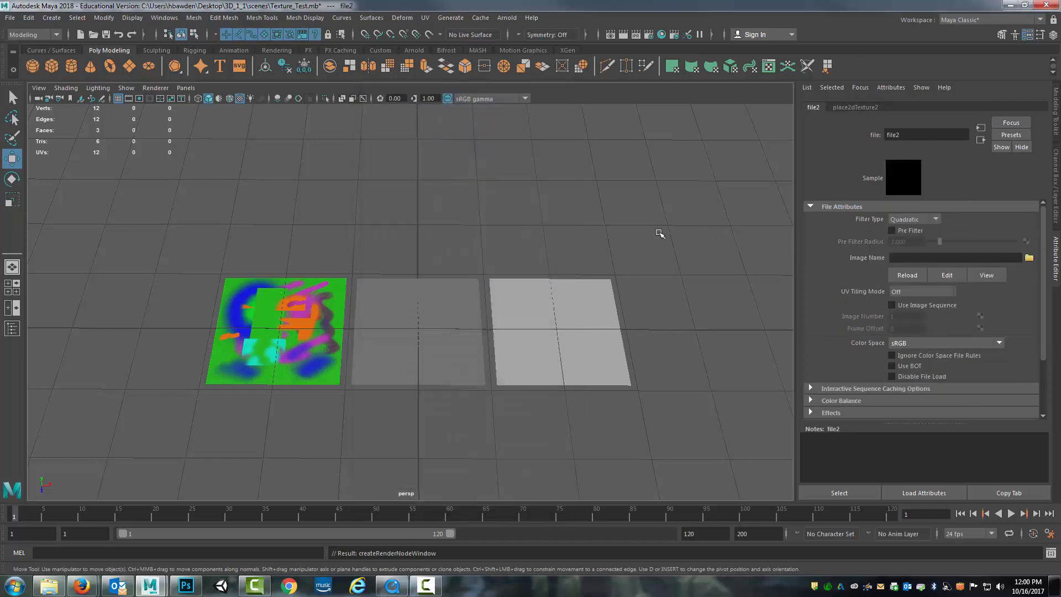
click(1029, 259)
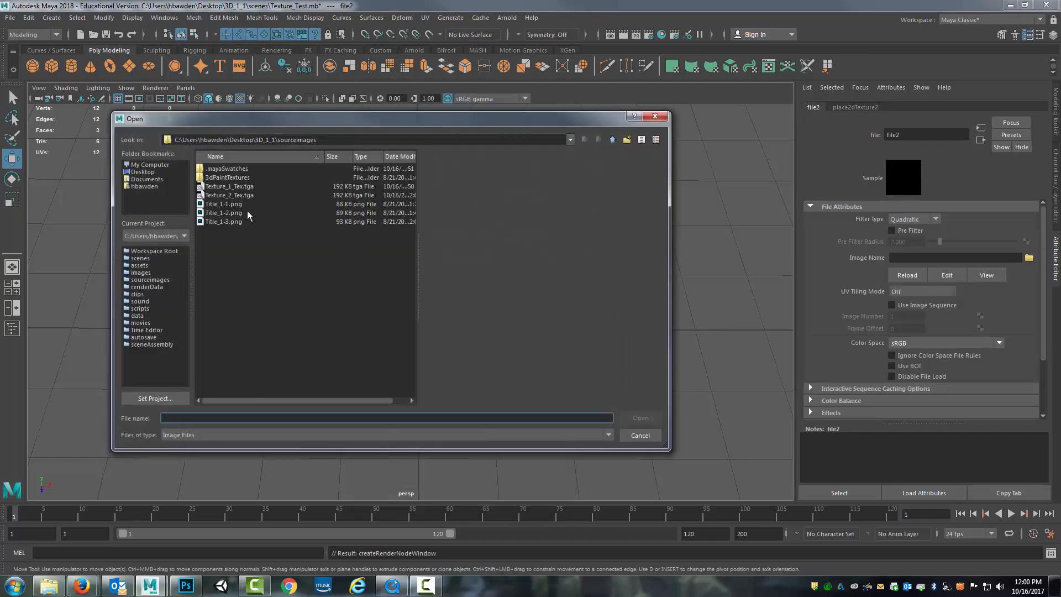
click(247, 197)
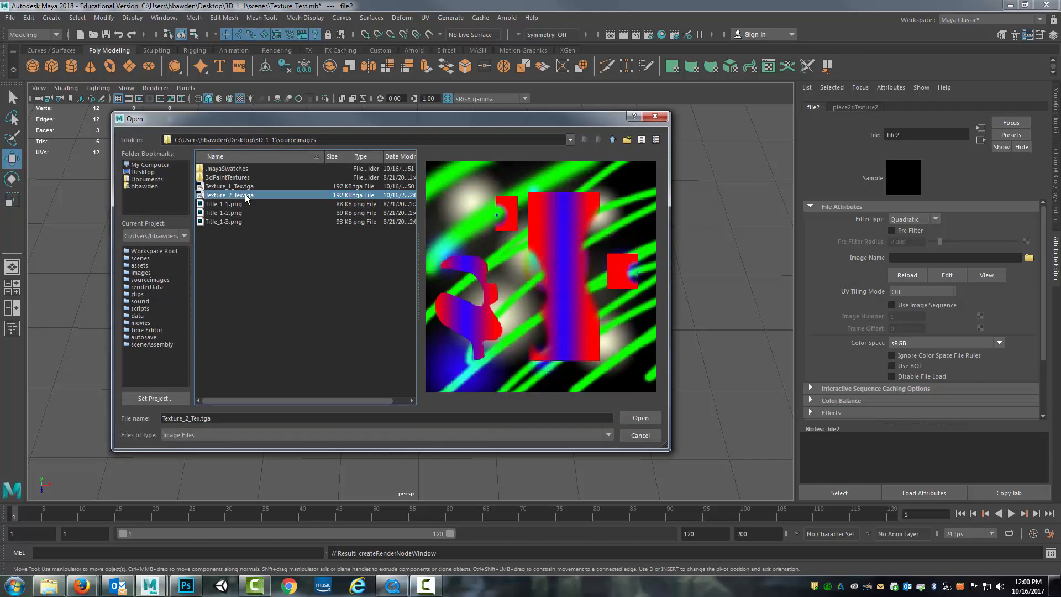
click(654, 419)
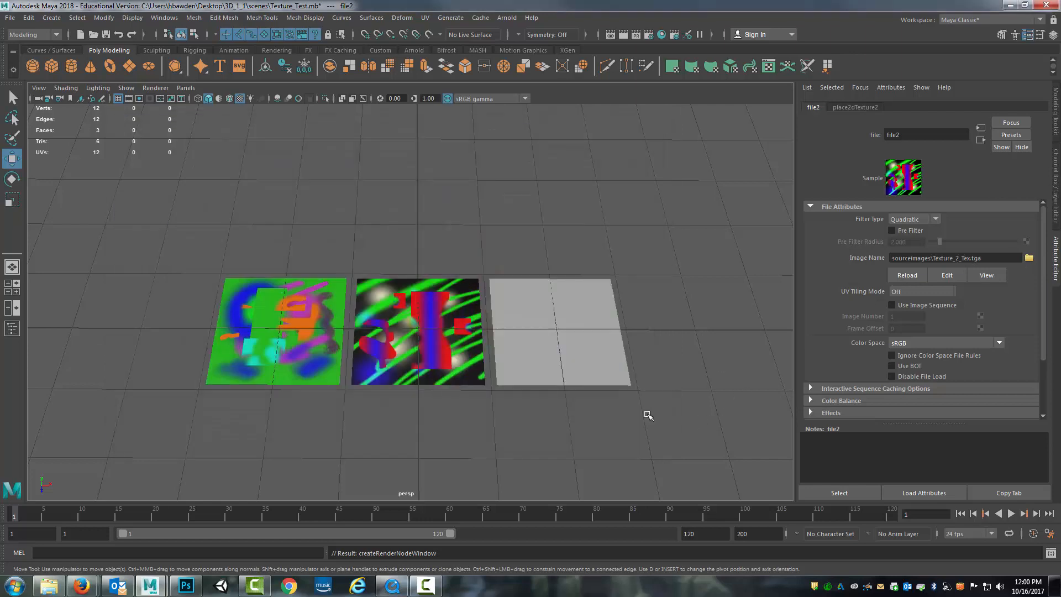
Clear the selection and save the Maya scene
click(484, 210)
drag(458, 207, 408, 292)
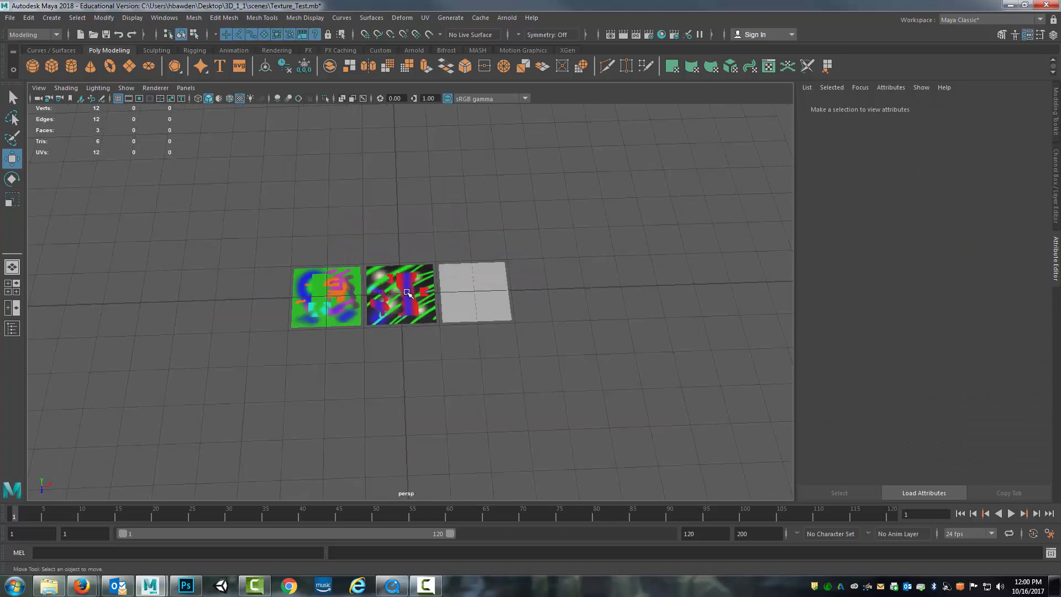
scroll(407, 293, up, 5)
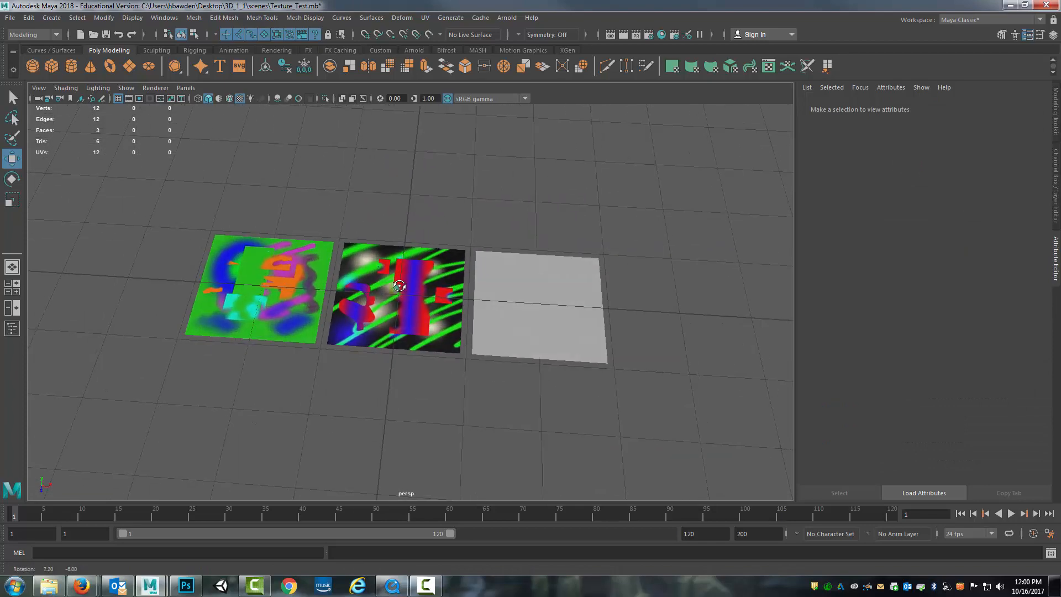
click(8, 18)
click(44, 53)
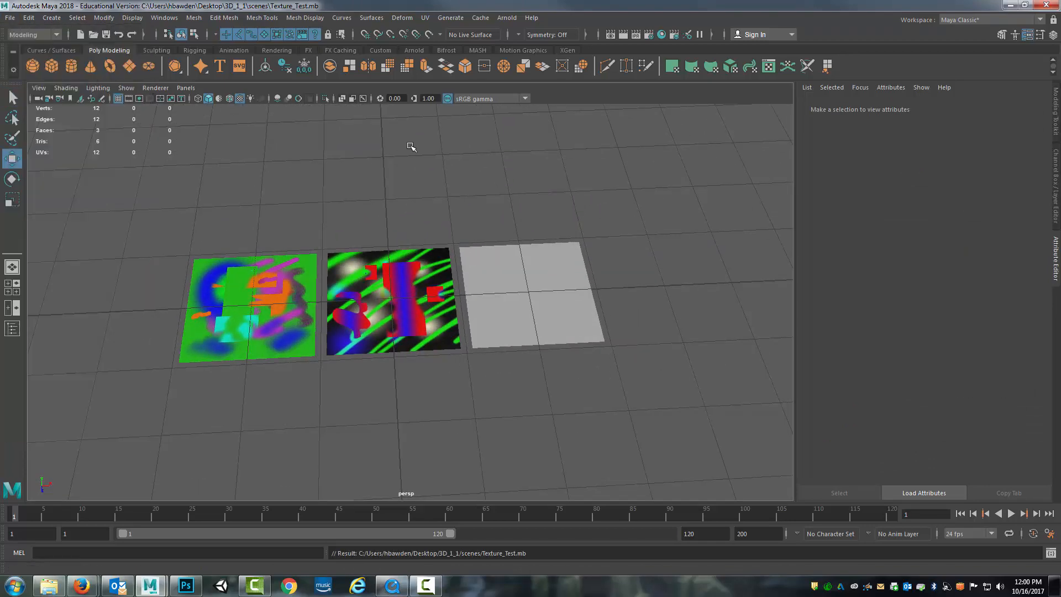
drag(617, 188, 616, 197)
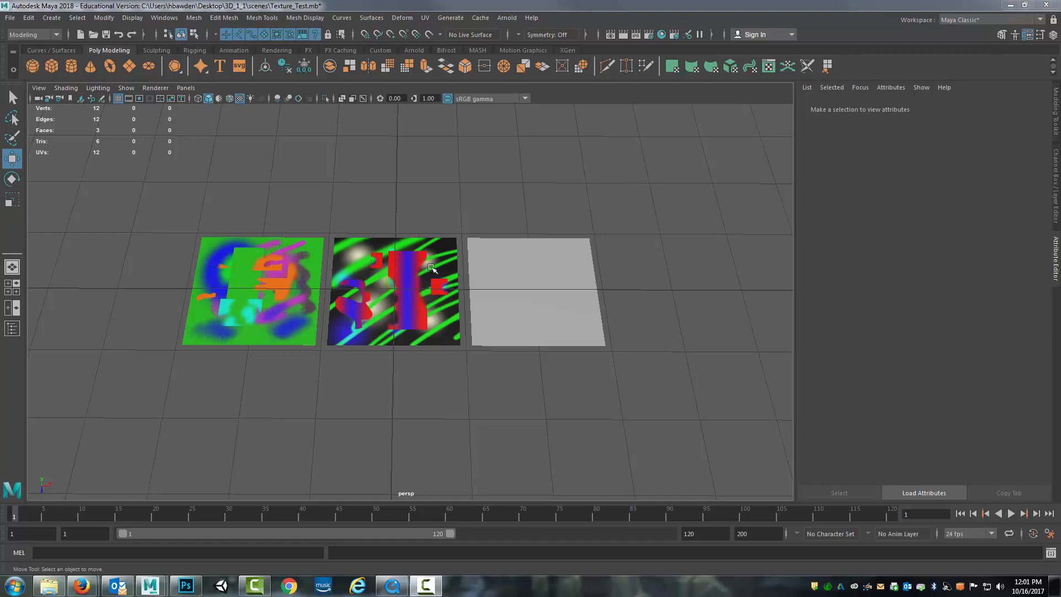
alt+drag(556, 442, 553, 427)
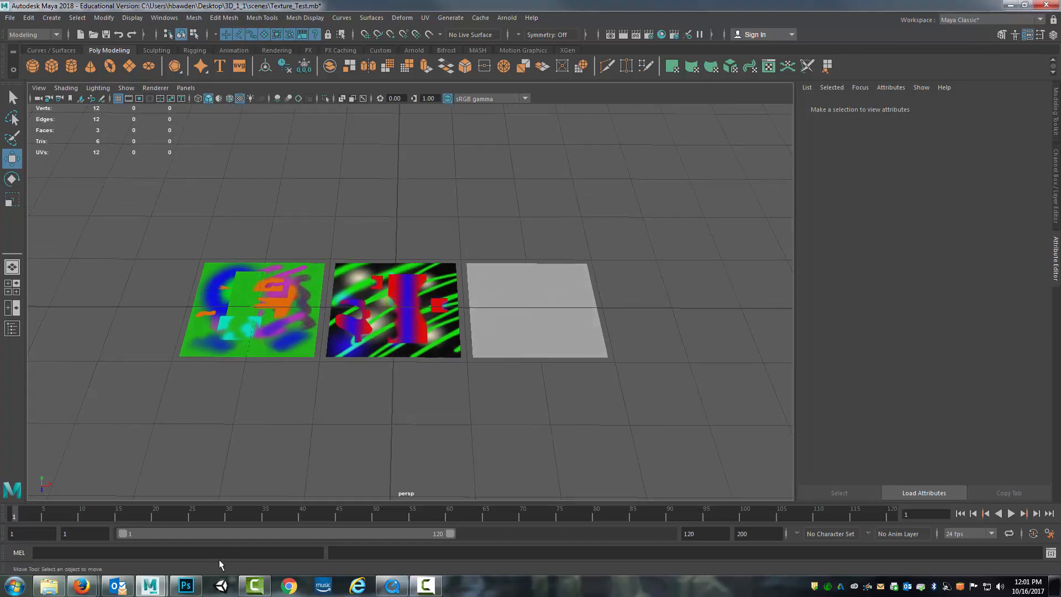
Switch back to Photoshop, add a new empty layer above Layer 2 and move it to the top of the layer stack
click(186, 586)
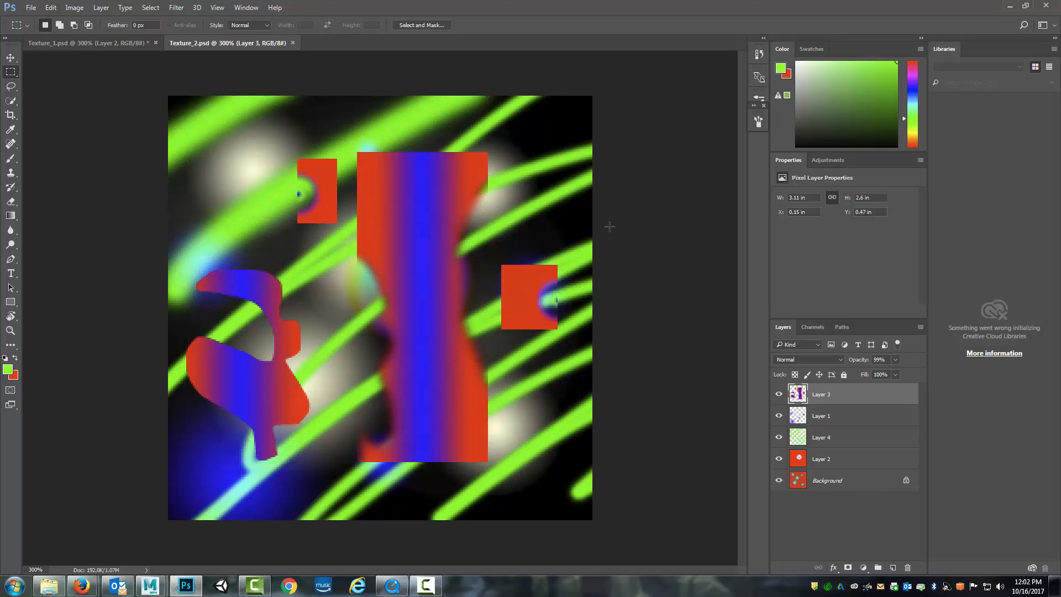
click(835, 460)
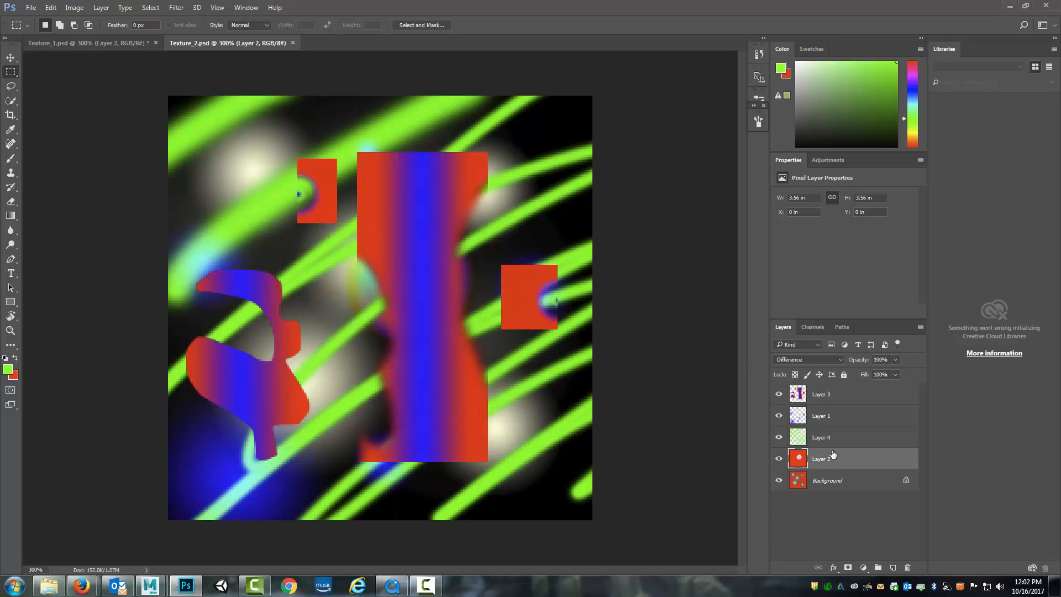
click(893, 568)
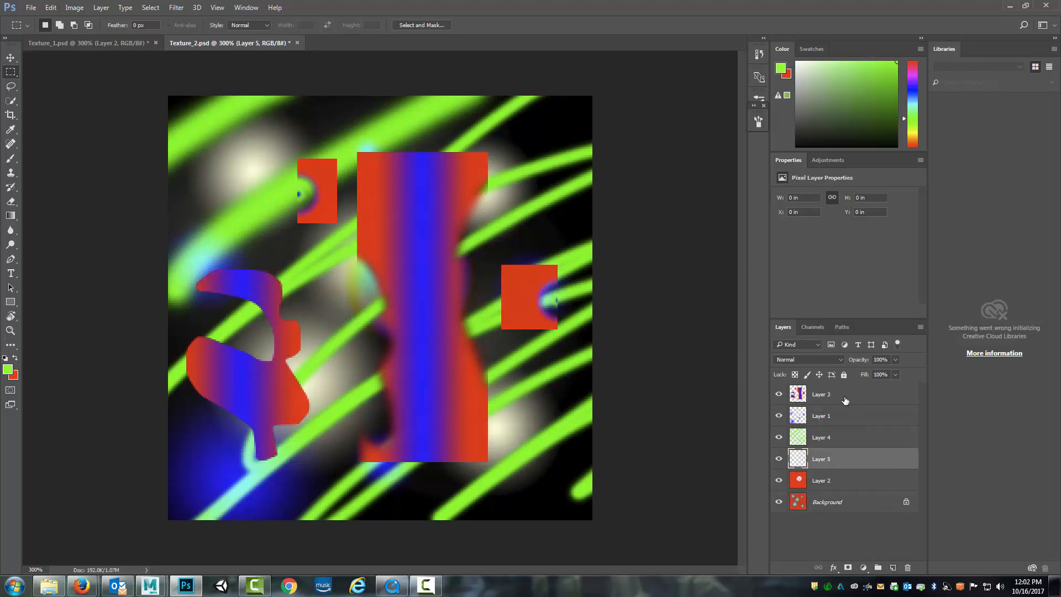
drag(843, 461, 842, 391)
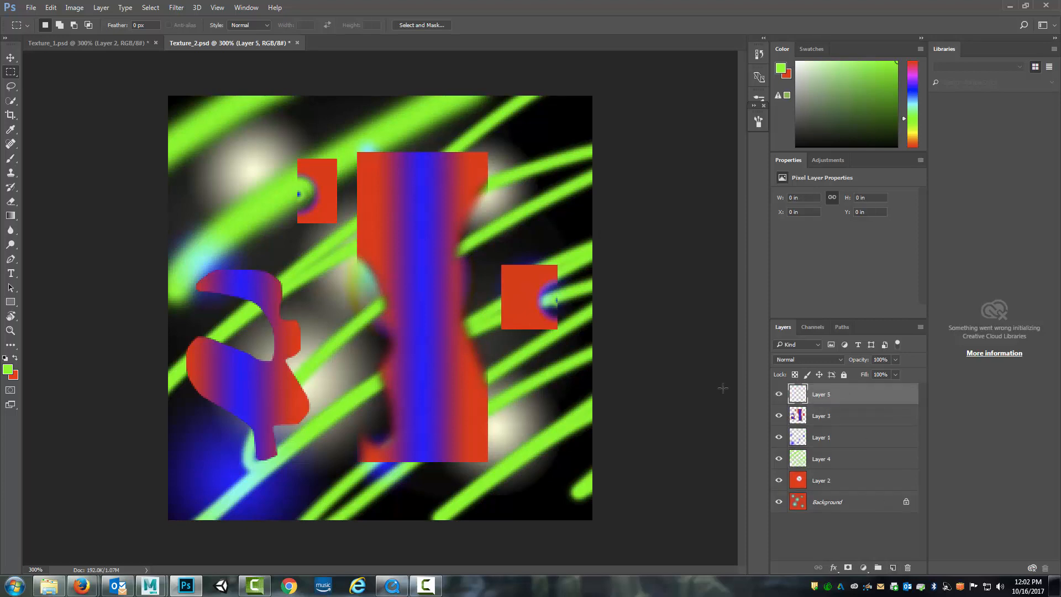
Set the foreground colour to orange and draw a small foreground-to-transparent diamond gradient, about 0.29 in wide, near the upper-left corner of Layer 5
click(914, 140)
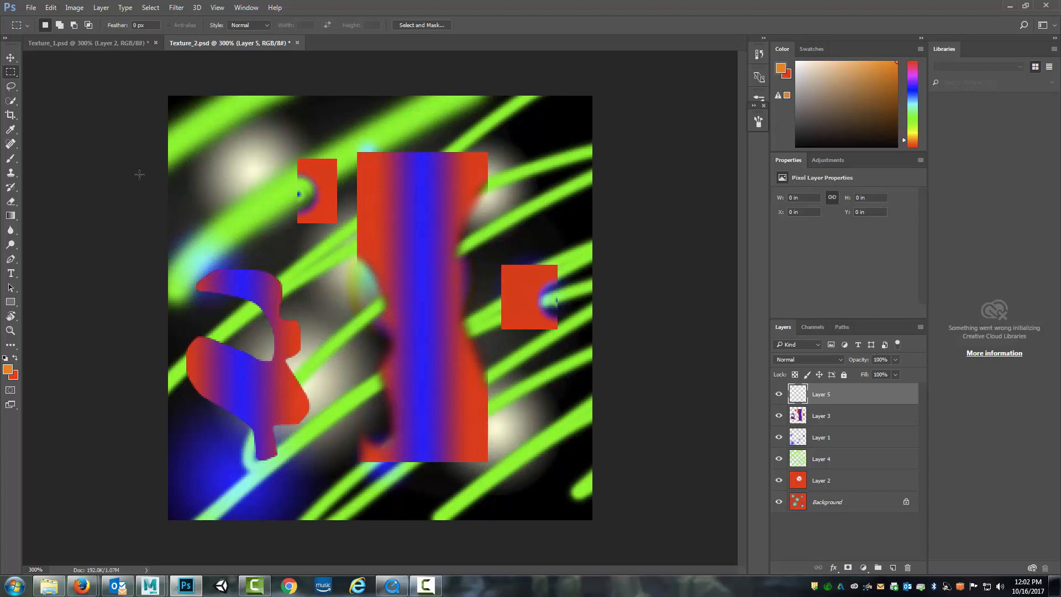
click(11, 216)
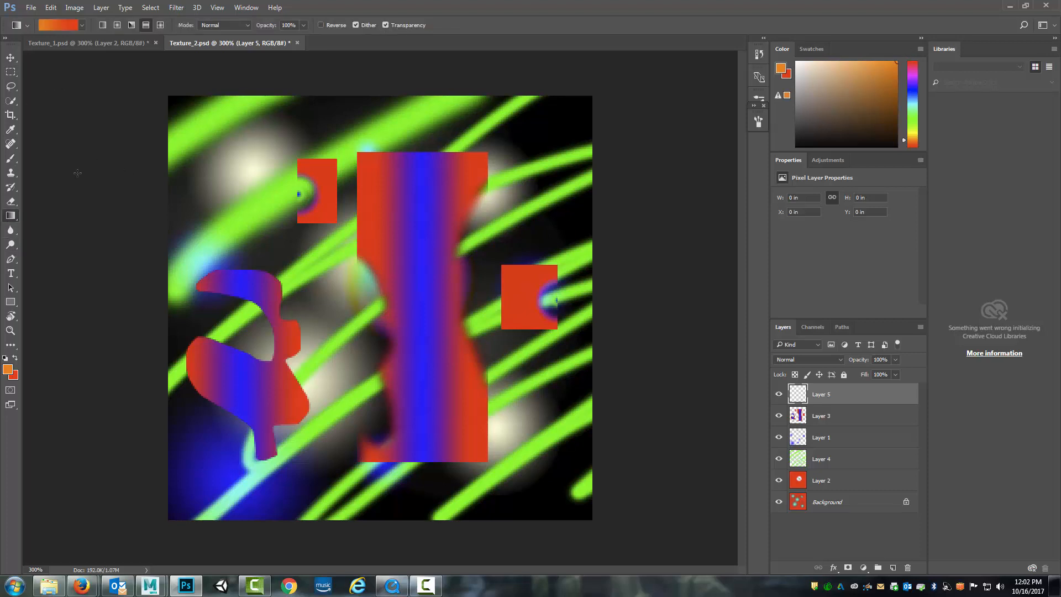
click(82, 26)
click(40, 49)
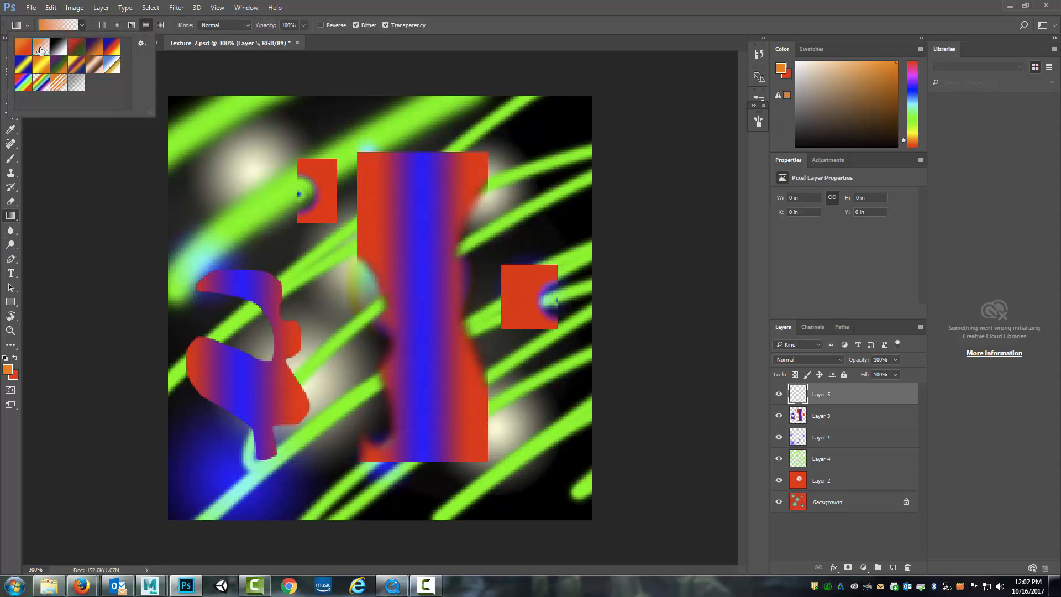
click(116, 26)
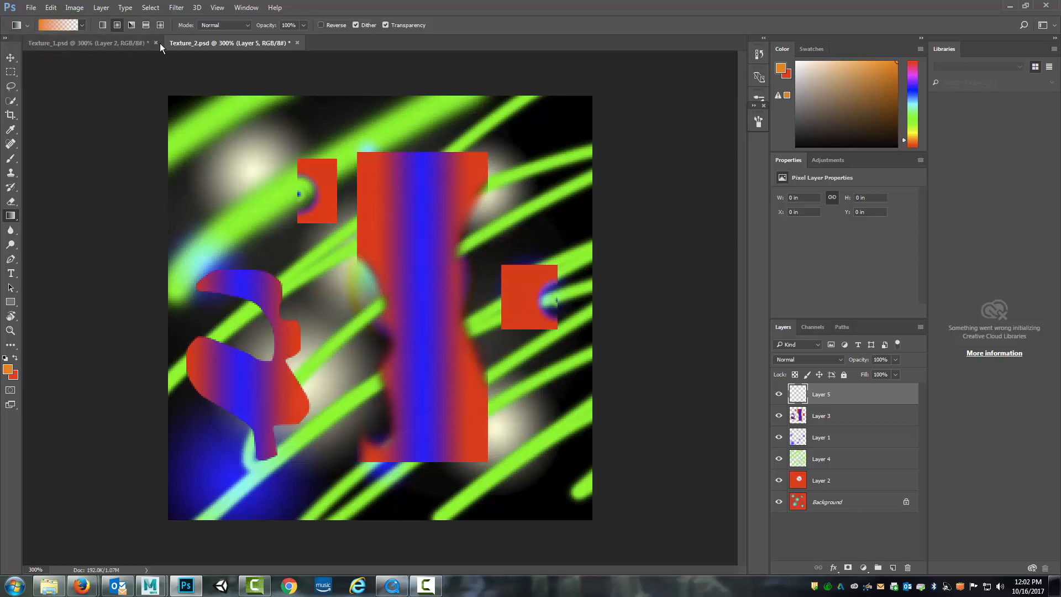
click(159, 26)
drag(249, 178, 249, 179)
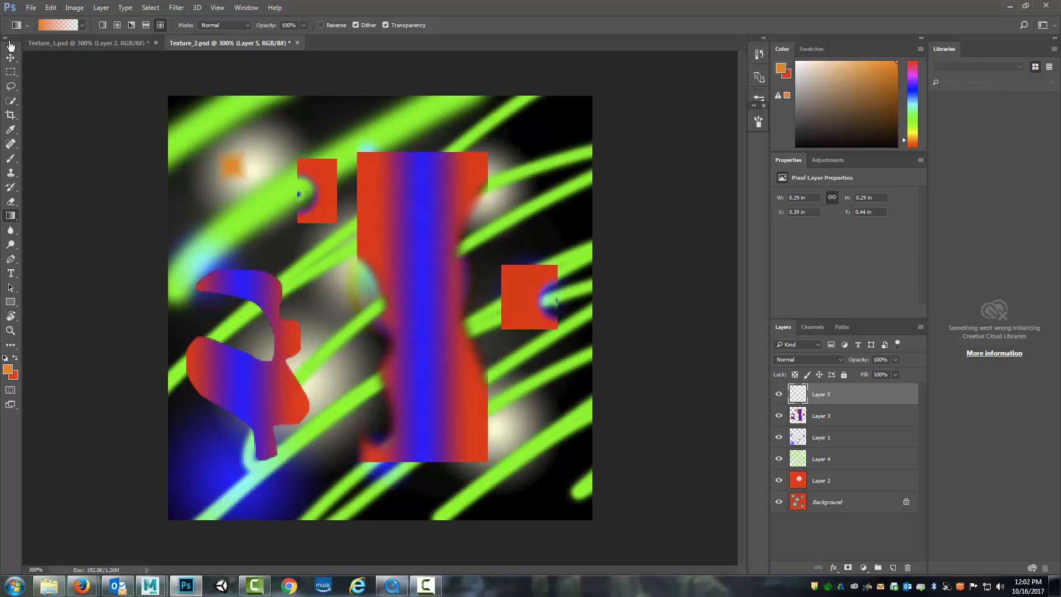
Duplicate Layer 5 and move the copied orange diamond down to the left of the central gradient rectangle, about X 1.14 in, Y 1.49 in
click(11, 58)
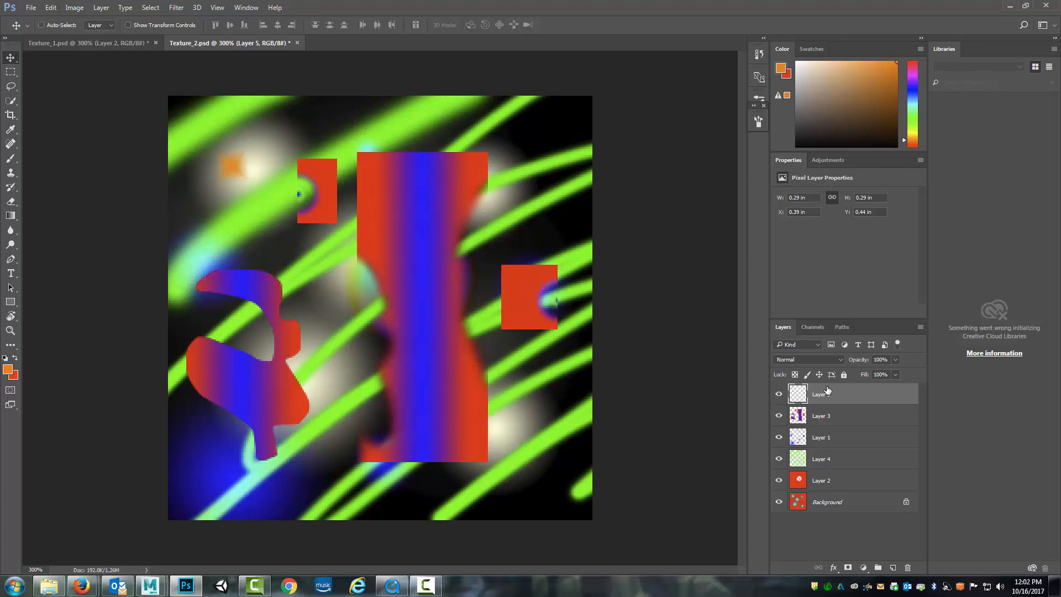
key(ctrl+j)
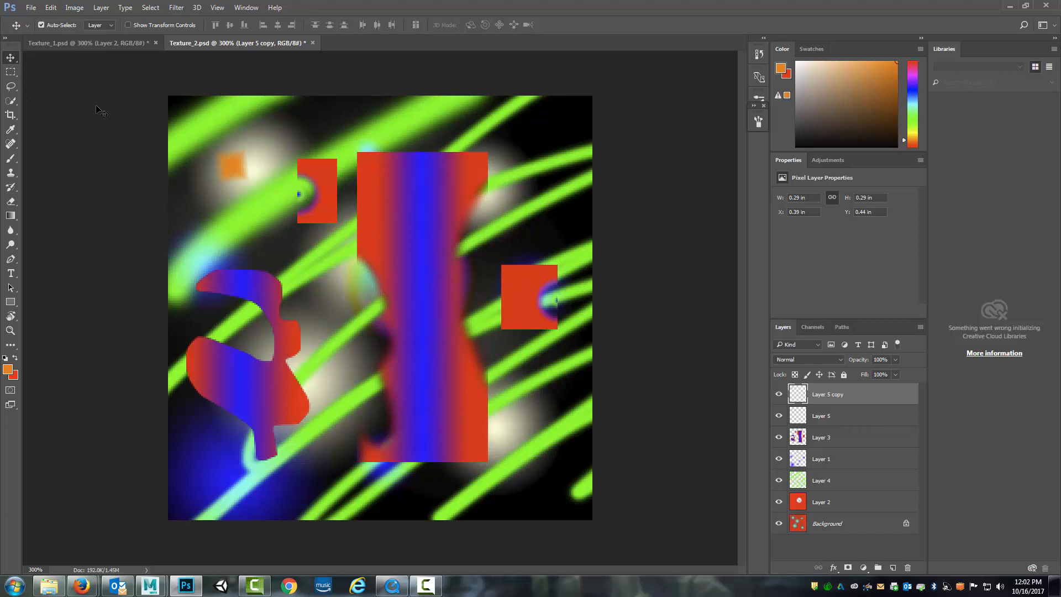
drag(217, 162, 264, 215)
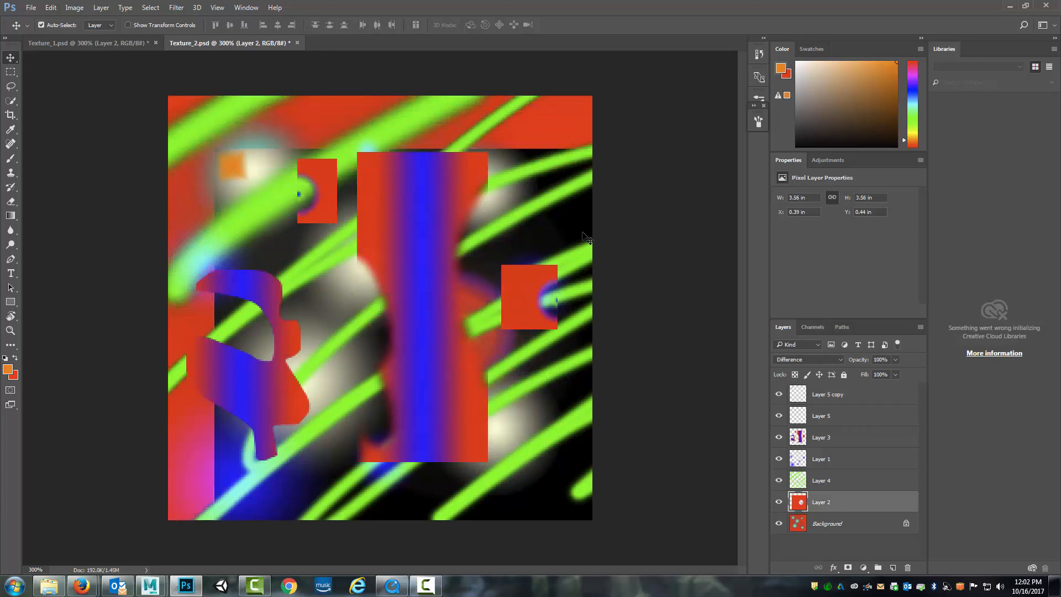
key(ctrl+z)
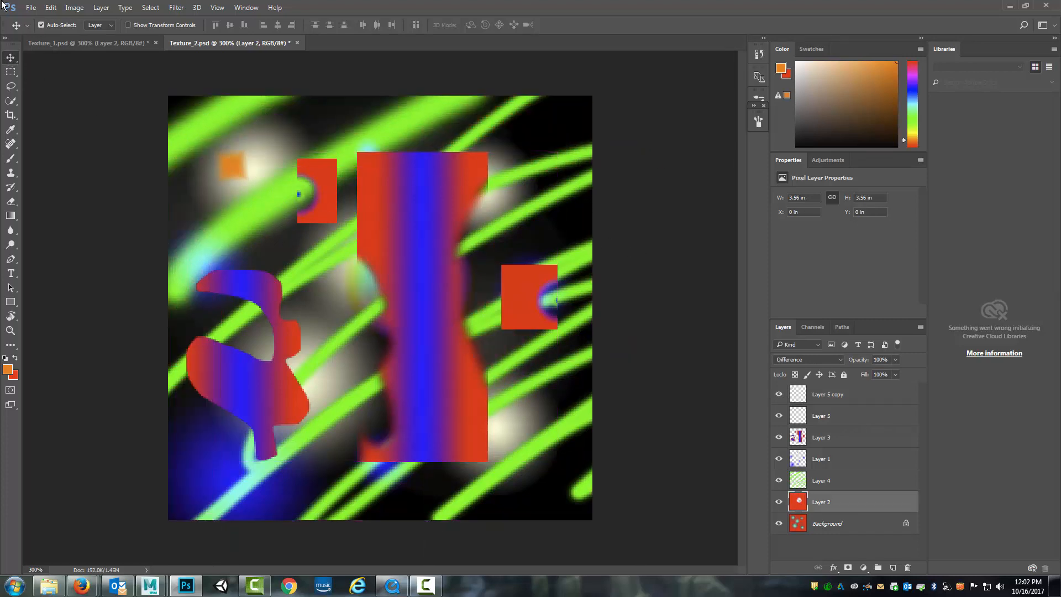
click(845, 393)
drag(233, 176, 323, 310)
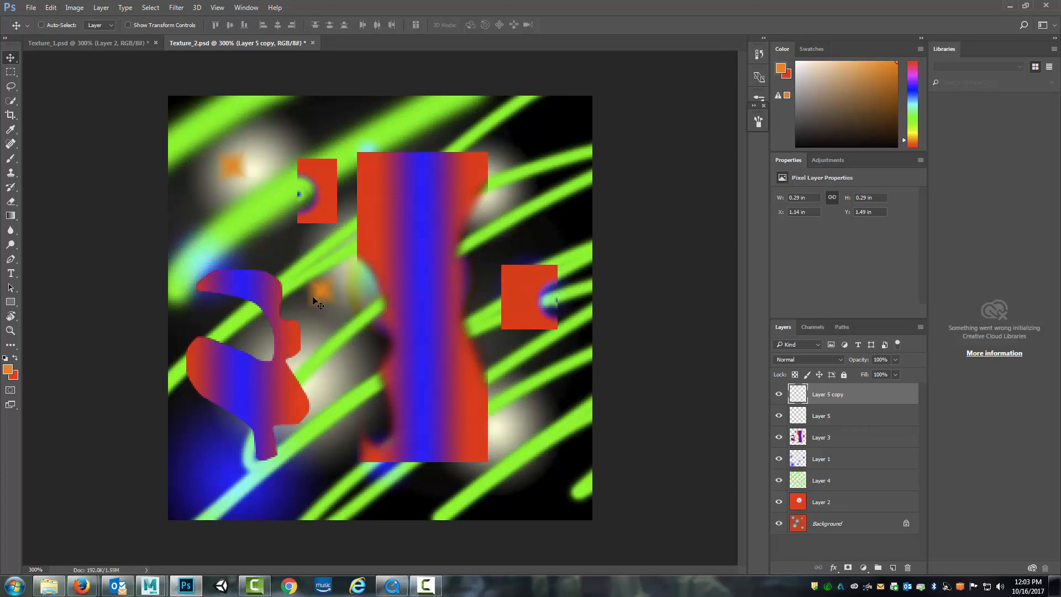
Enlarge and distort Layer 5 copy to about 0.89 × 0.8 in, and move it down to about X 1.03 in, Y 1.67 in
click(51, 7)
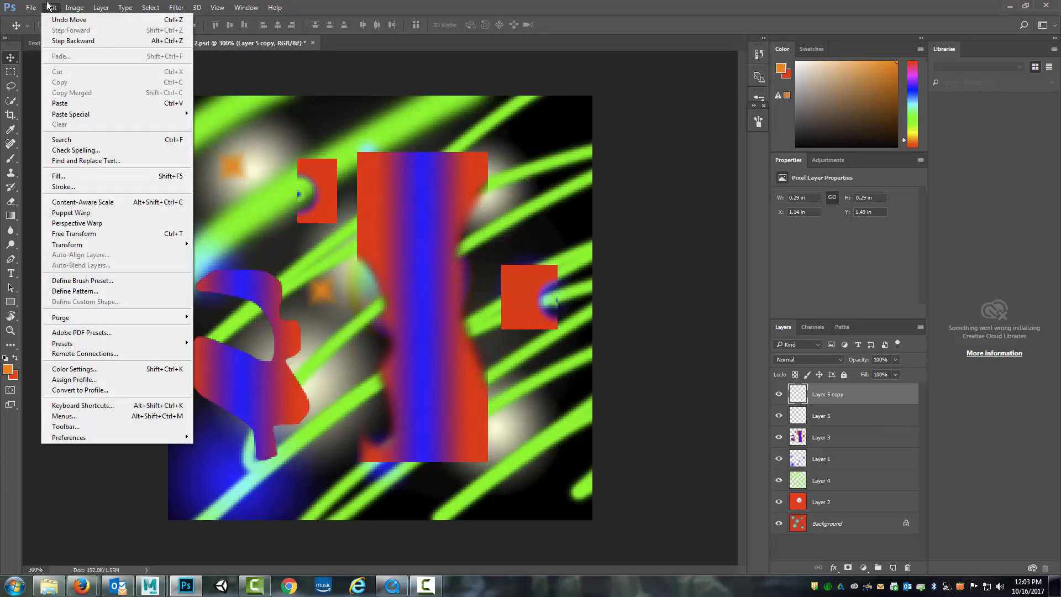
mouse_move(85, 246)
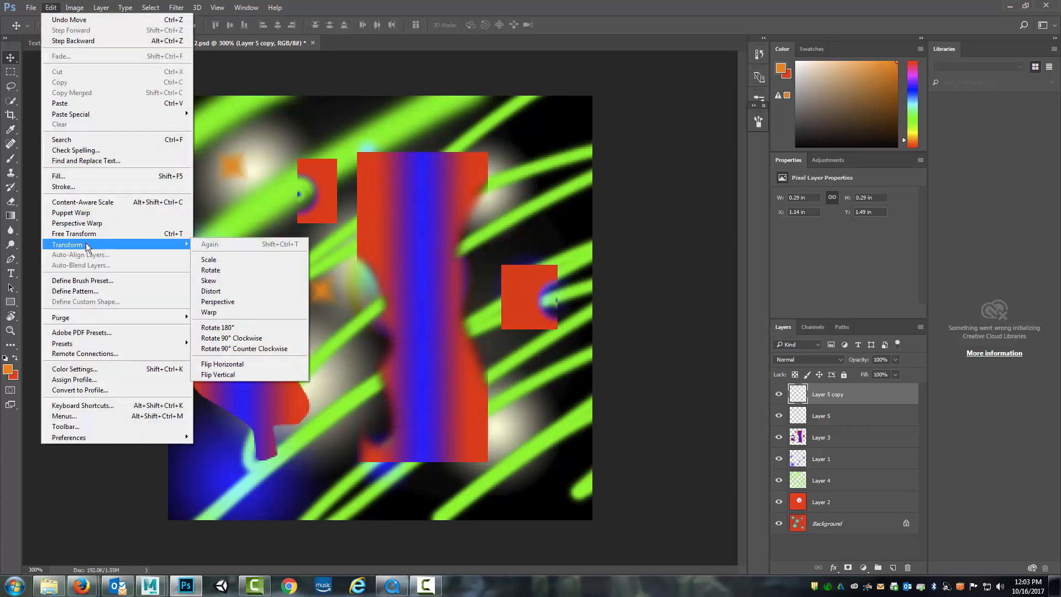
click(145, 236)
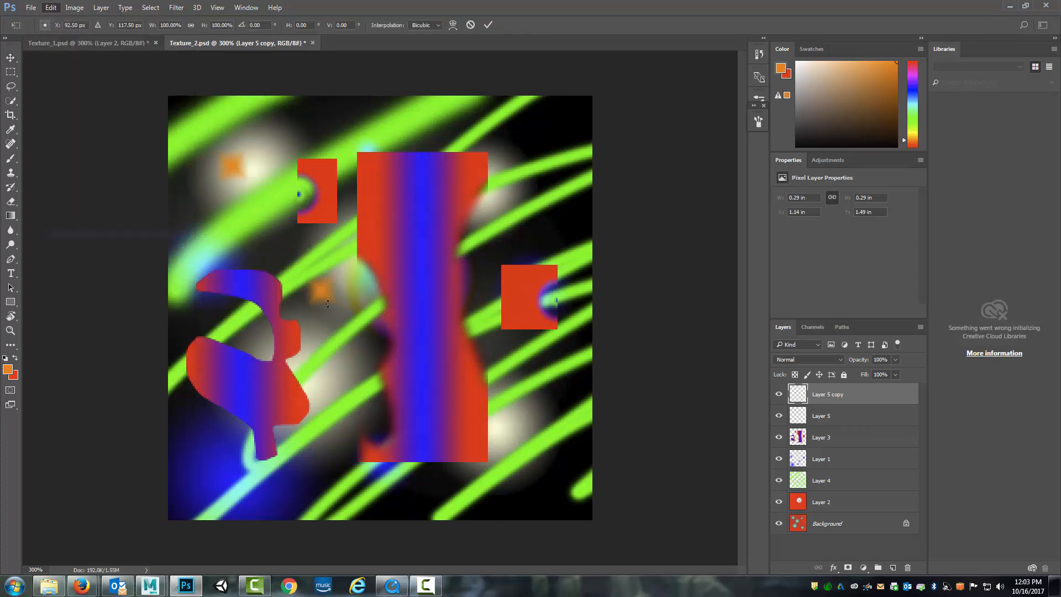
drag(346, 264, 377, 219)
key(Return)
drag(334, 280, 350, 360)
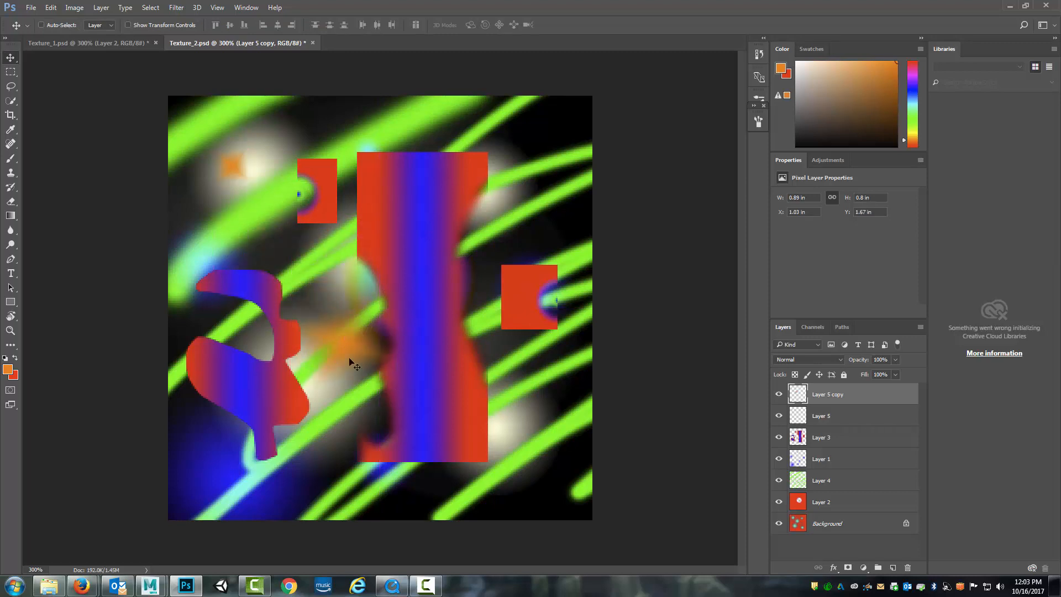
Merge Layer 5 with Layer 5 copy and shift the merged orange shapes to about X 0.69 in, Y 0.76 in
shift+click(859, 417)
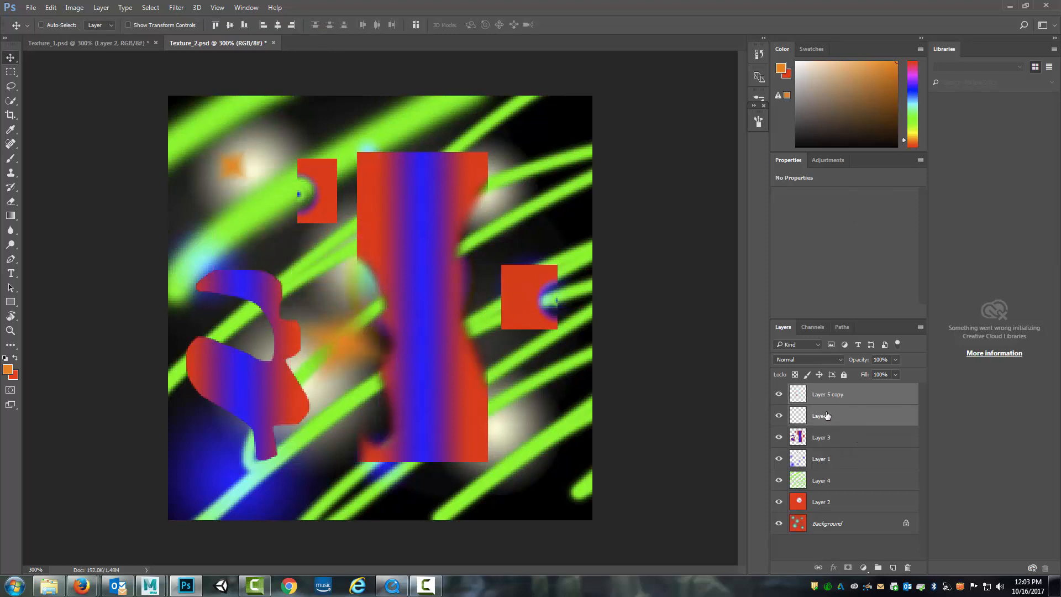
ctrl+click(862, 418)
ctrl+click(862, 418)
right_click(858, 420)
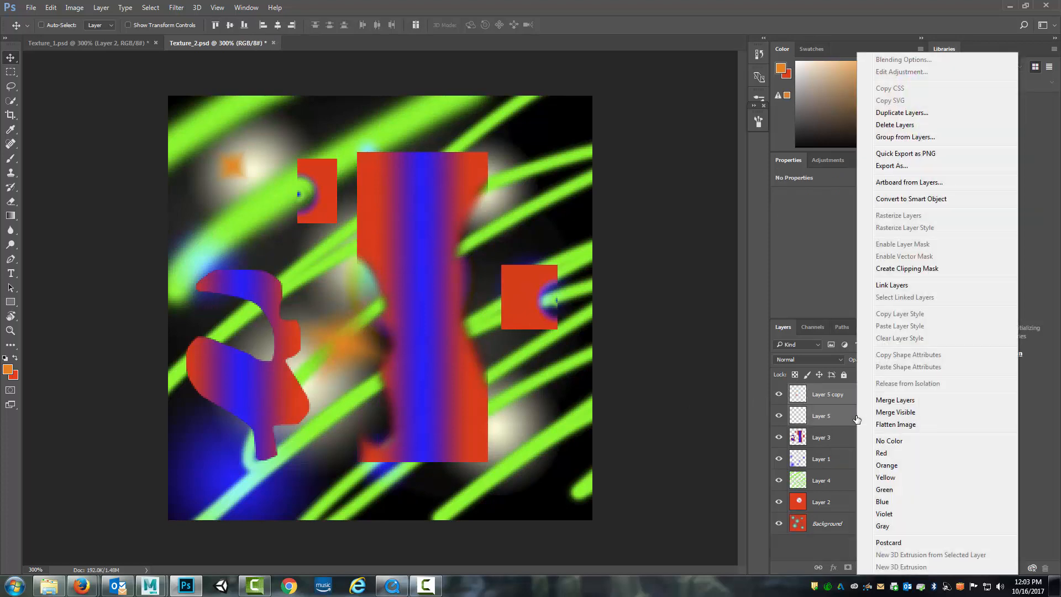
click(892, 400)
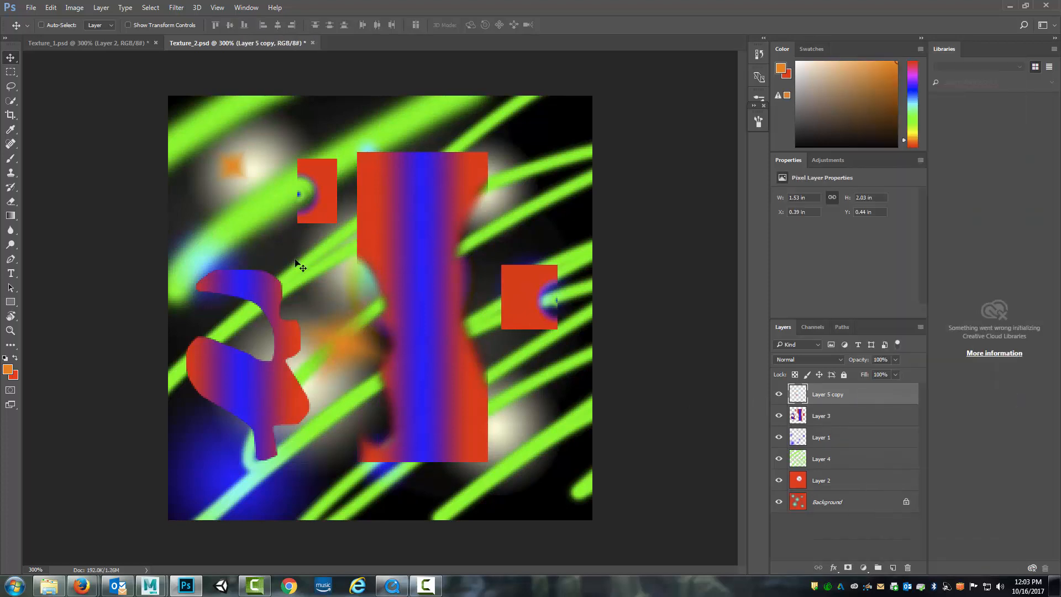
drag(366, 283, 404, 324)
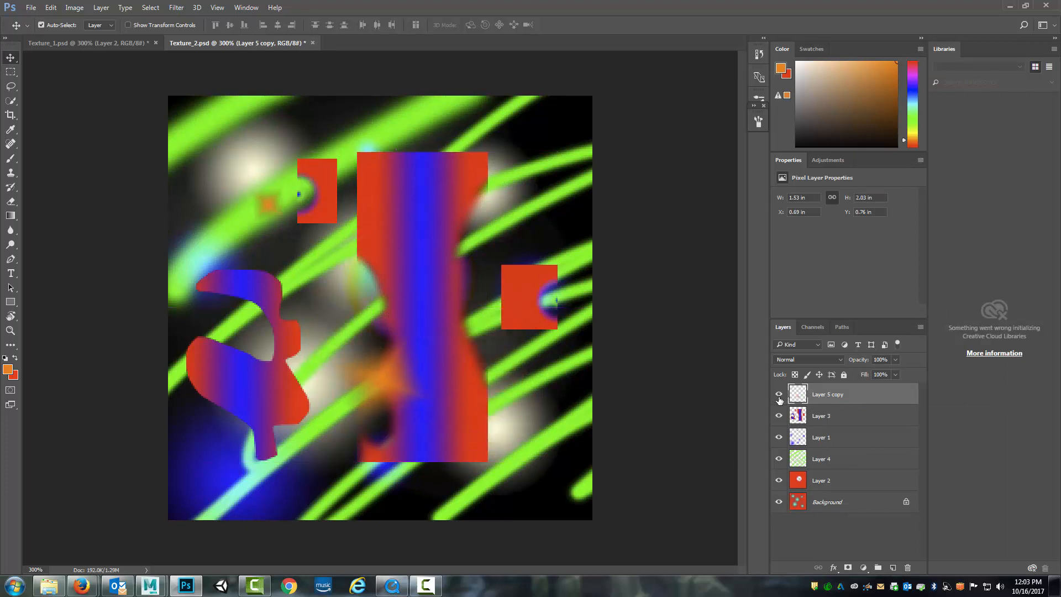
Duplicate the merged orange shapes, rotate the copy about 90° counter-clockwise and place it at about X 1.24 in, Y 0.15 in
key(ctrl+j)
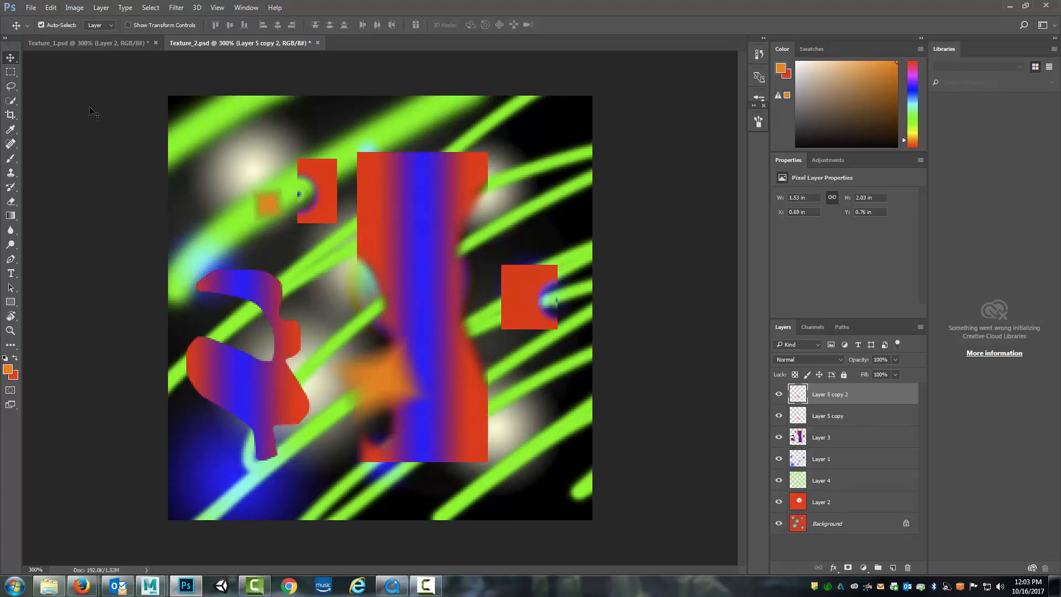
key(ctrl+t)
drag(462, 168, 207, 185)
drag(364, 262, 473, 153)
drag(517, 232, 506, 237)
key(Return)
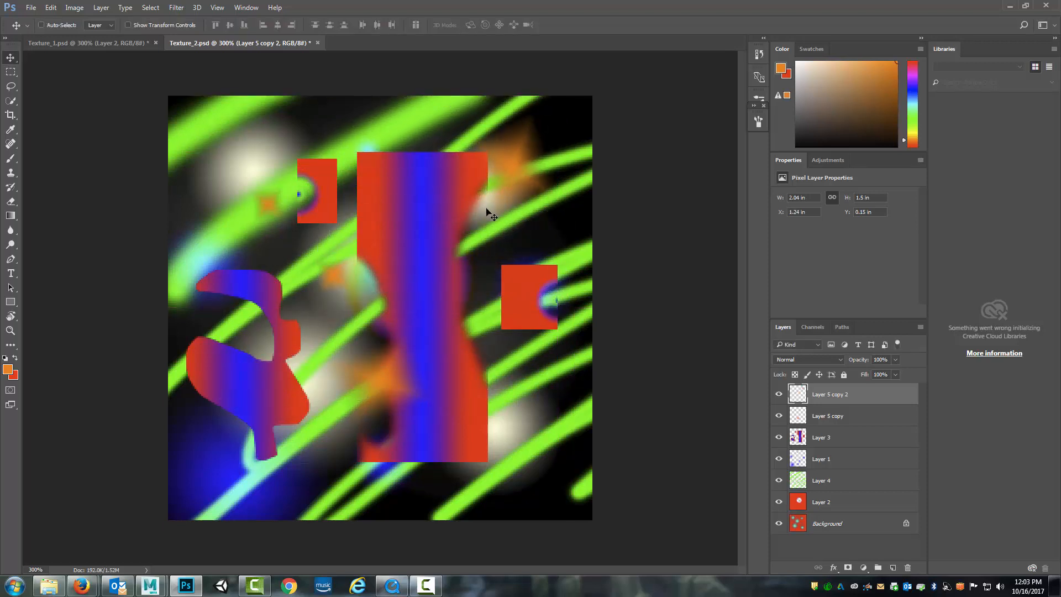
Duplicate Layer 4 as Layer 4 copy within Texture_2.psd
click(847, 436)
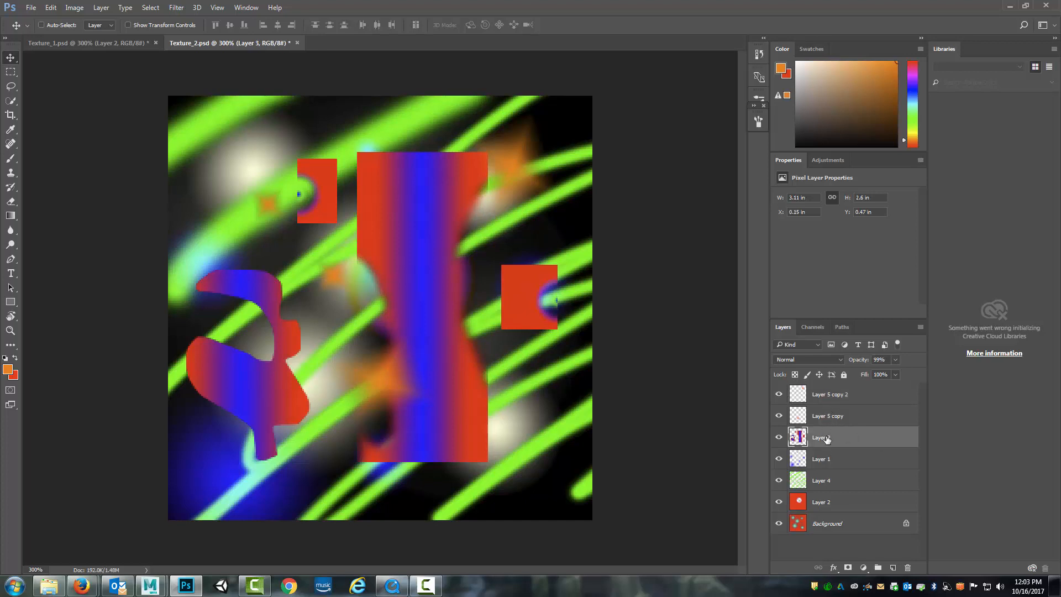
click(865, 488)
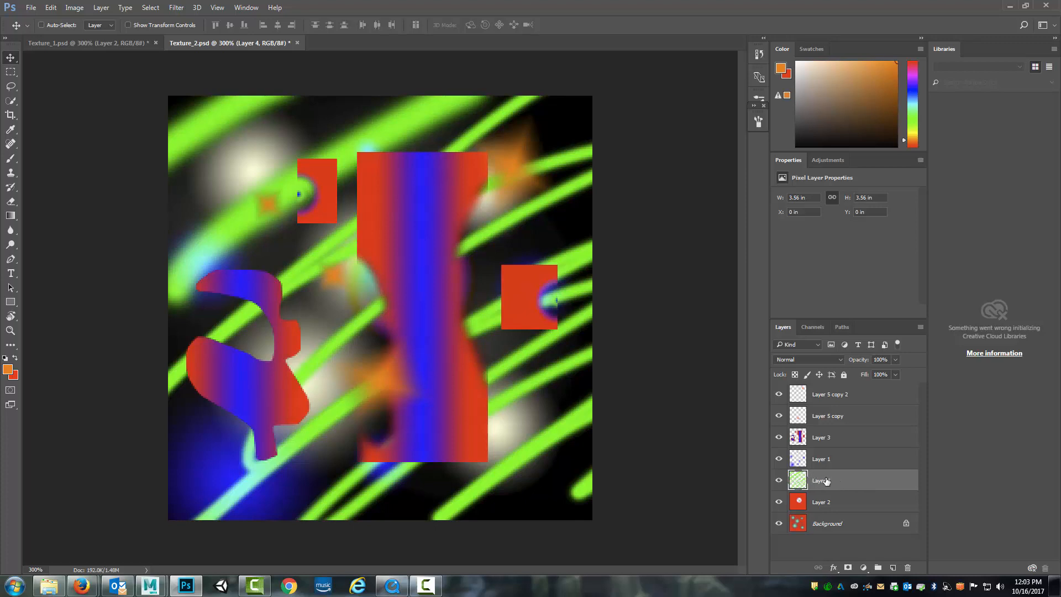
right_click(864, 484)
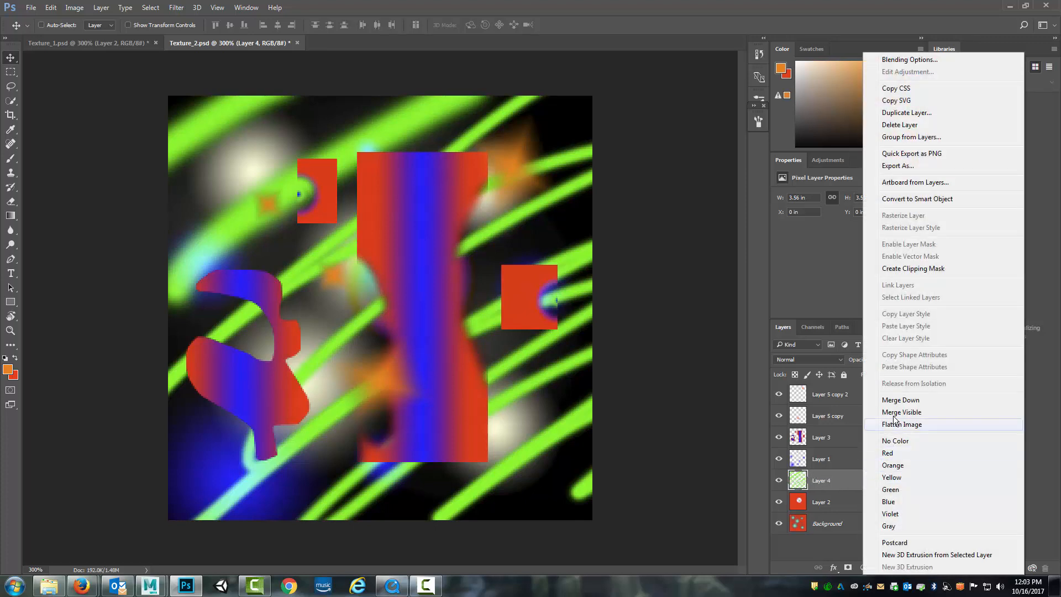
click(908, 113)
click(627, 202)
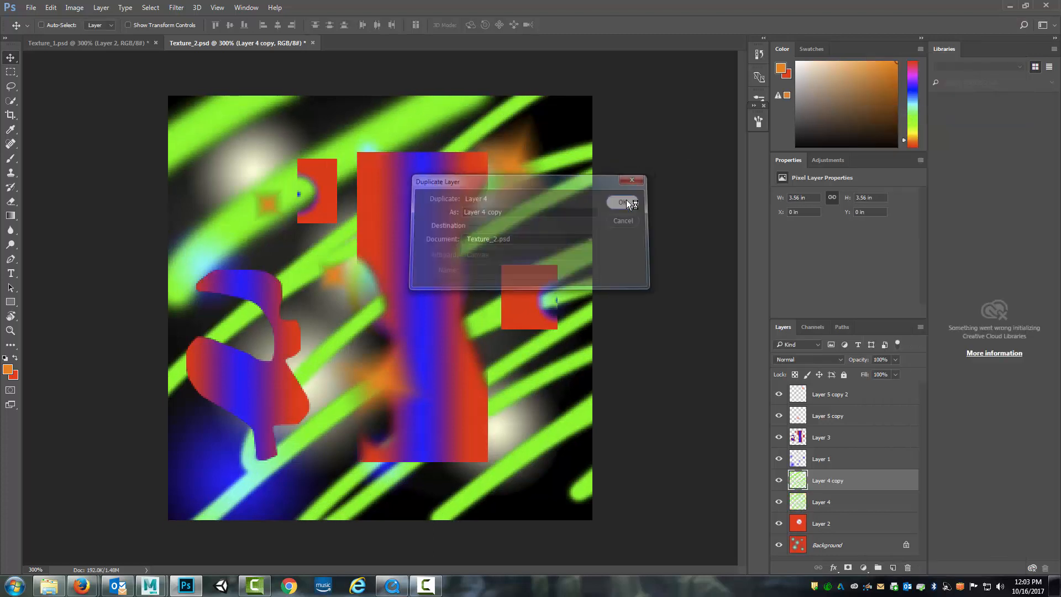
Rotate Layer 4 copy about 52° counter-clockwise, shrink it to about 1.63 × 1.6 in and move it behind the central rectangle's lower part
key(ctrl+t)
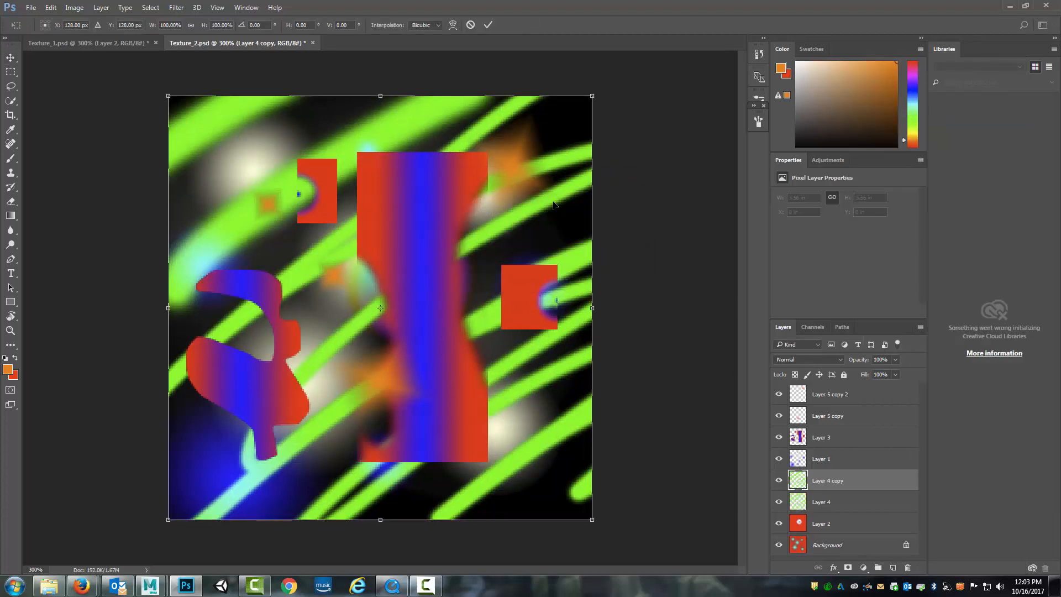
drag(611, 84, 367, 108)
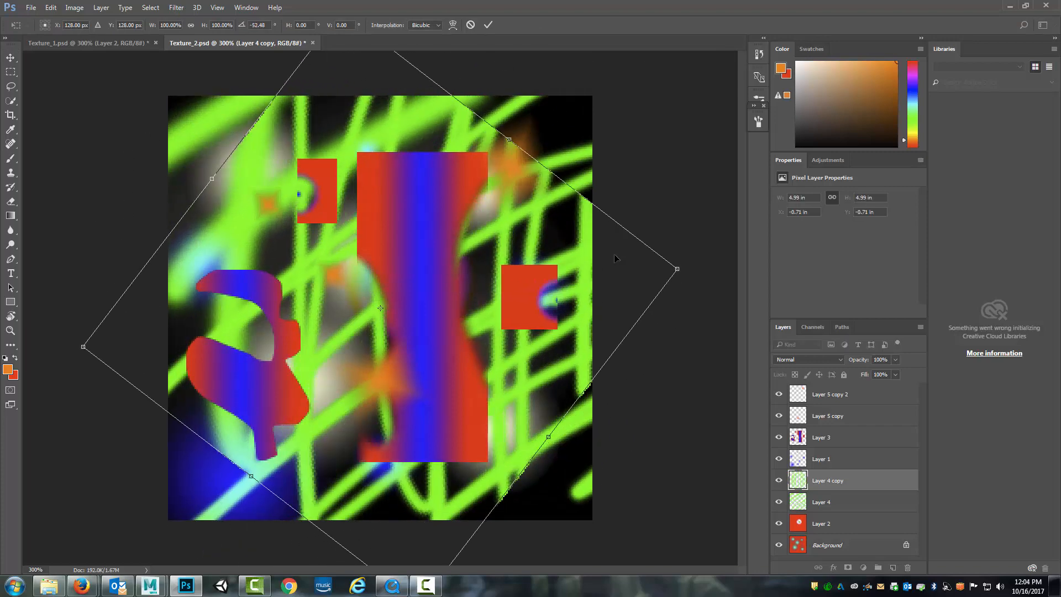
drag(678, 269, 274, 291)
key(Return)
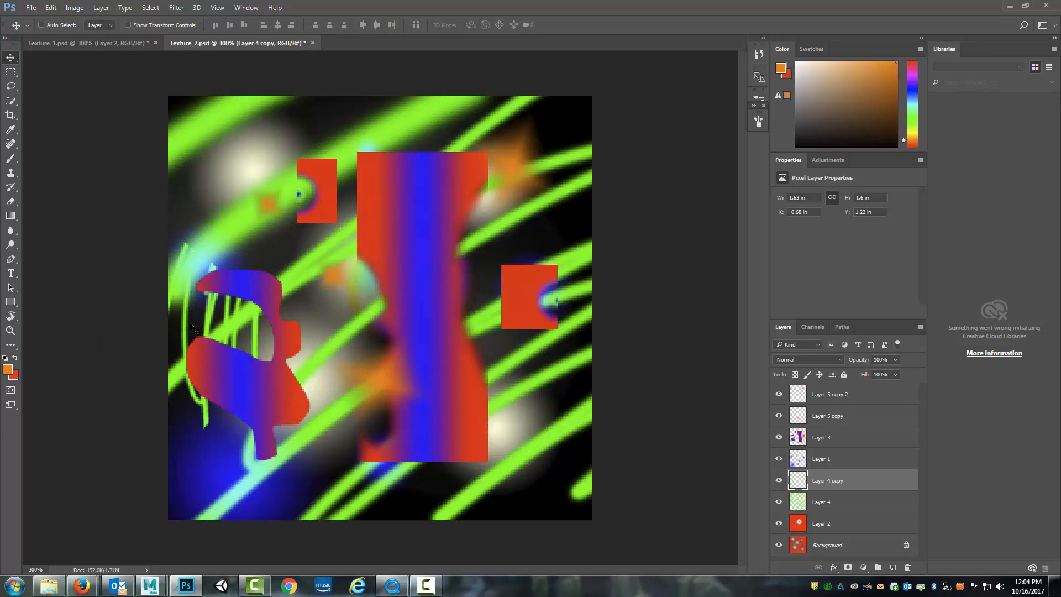
mouse_move(199, 332)
mouse_down()
mouse_move(349, 435)
mouse_move(522, 389)
mouse_move(483, 417)
mouse_move(464, 404)
mouse_up()
Select the upper-left part of the central gradient rectangle on Layer 3 and copy it to a new layer
click(854, 398)
click(844, 417)
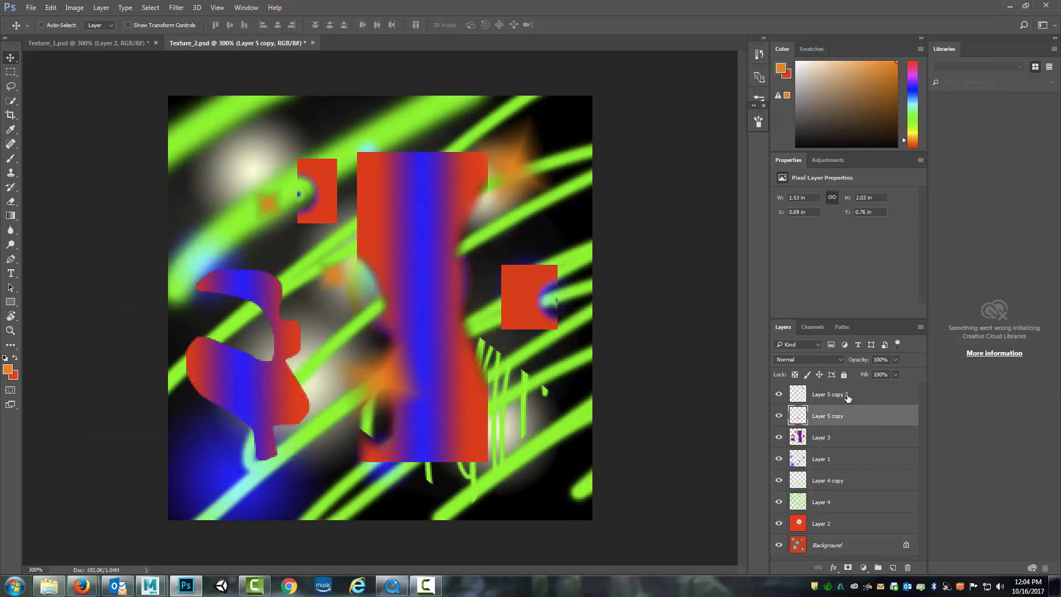
click(848, 399)
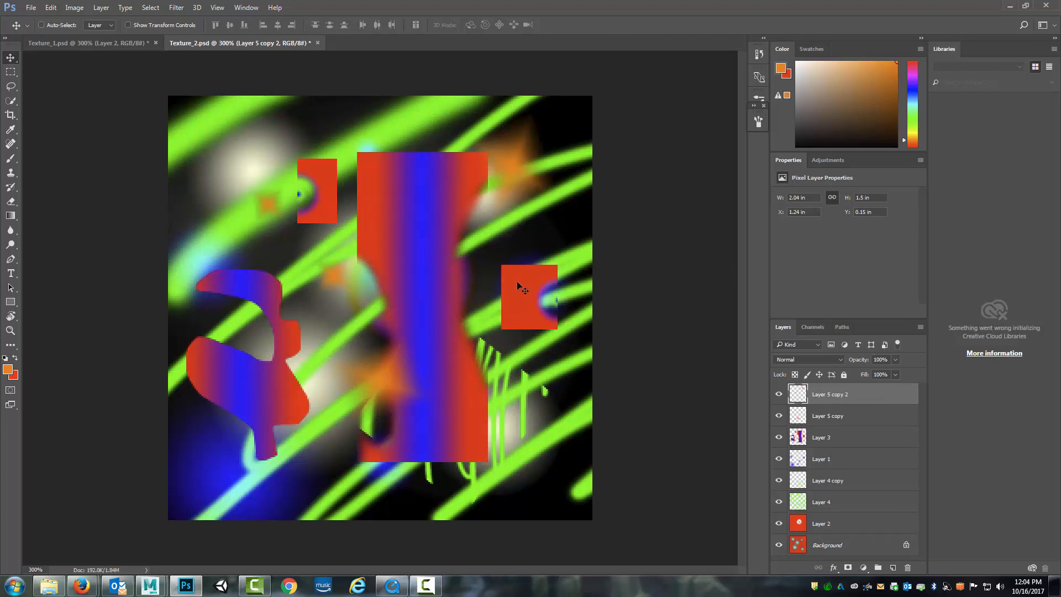
click(833, 439)
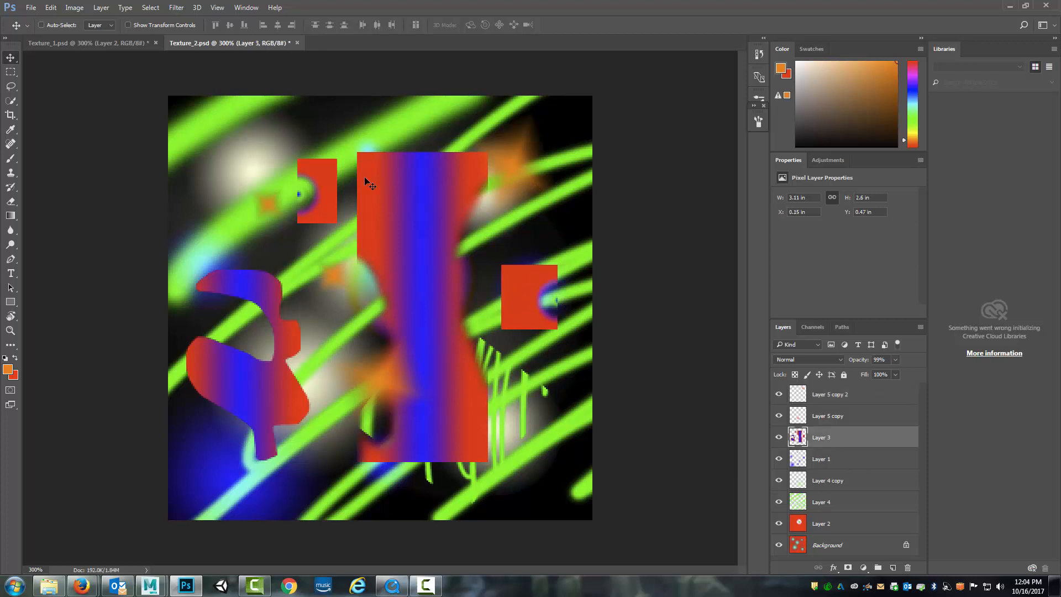
key(m)
drag(354, 140, 442, 233)
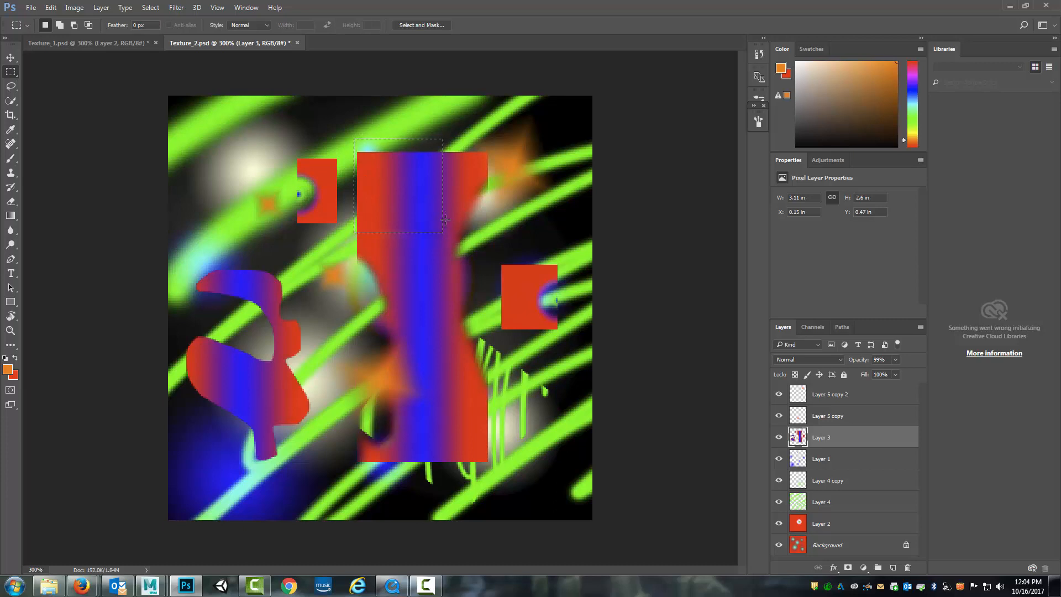
key(ctrl+j)
Move the copied gradient piece to the canvas's upper-left corner, at about X 0.15 in, Y 0.22 in
click(10, 57)
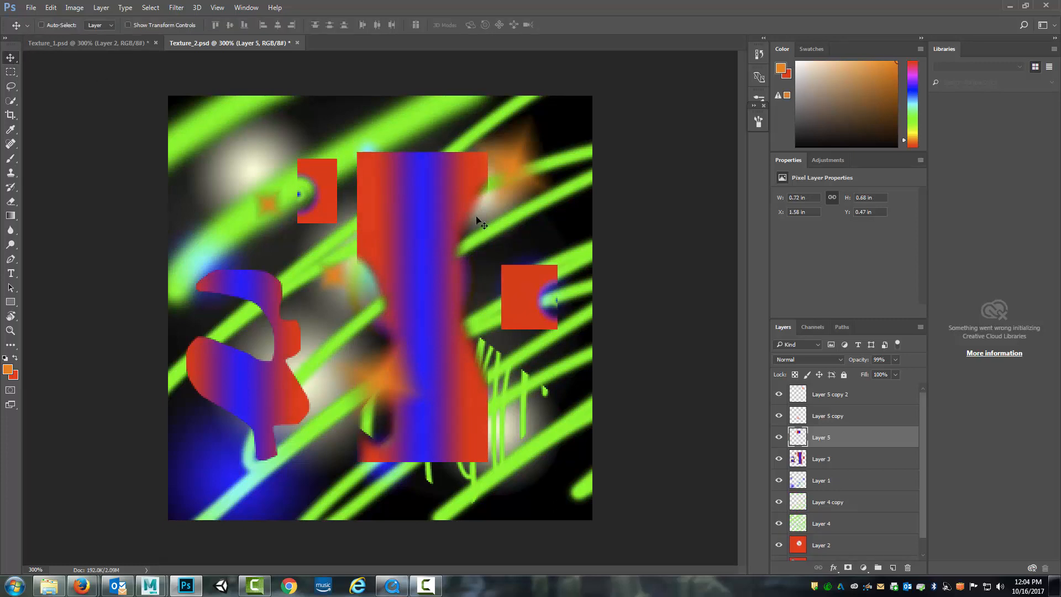
drag(400, 205, 222, 151)
key(Down)
key(Down)
key(Down)
key(Down)
key(Down)
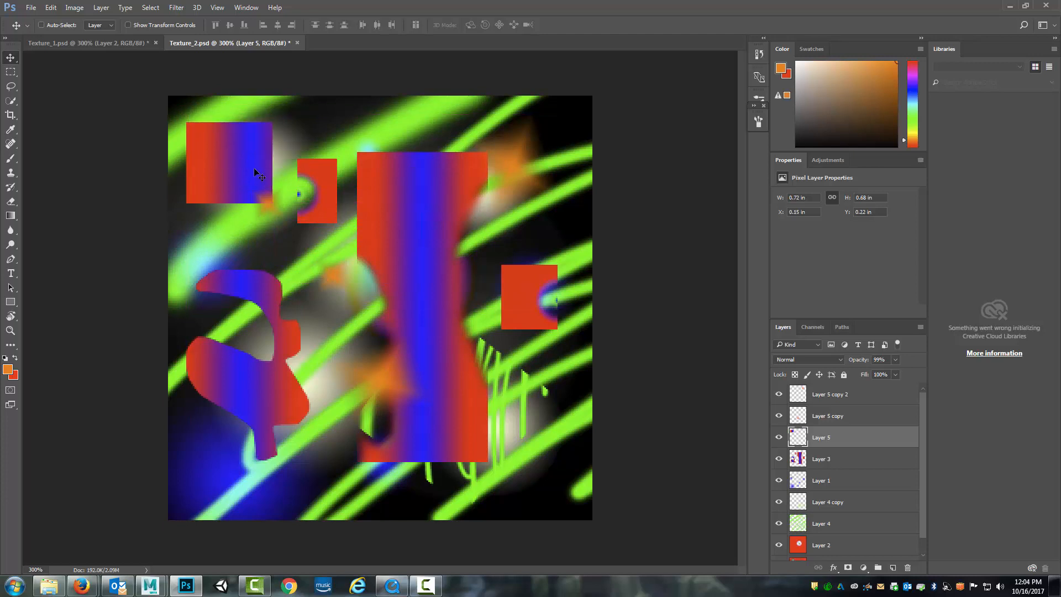
Rotate the copied gradient piece about 70° clockwise and shift it down to about X 0.15 in, Y 0.44 in
key(ctrl+t)
drag(307, 205, 293, 192)
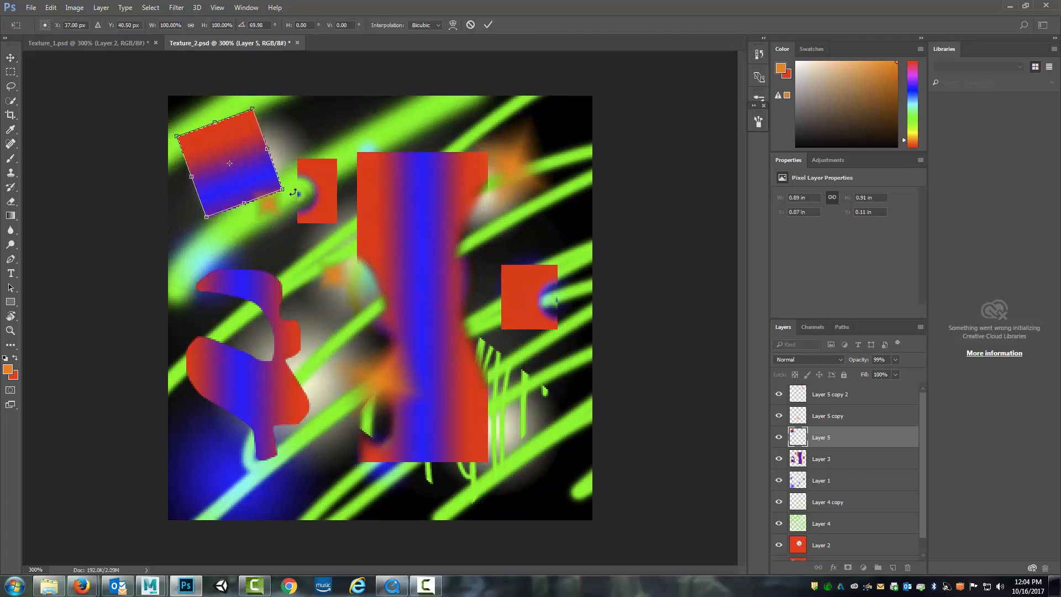
key(Return)
drag(235, 149, 258, 218)
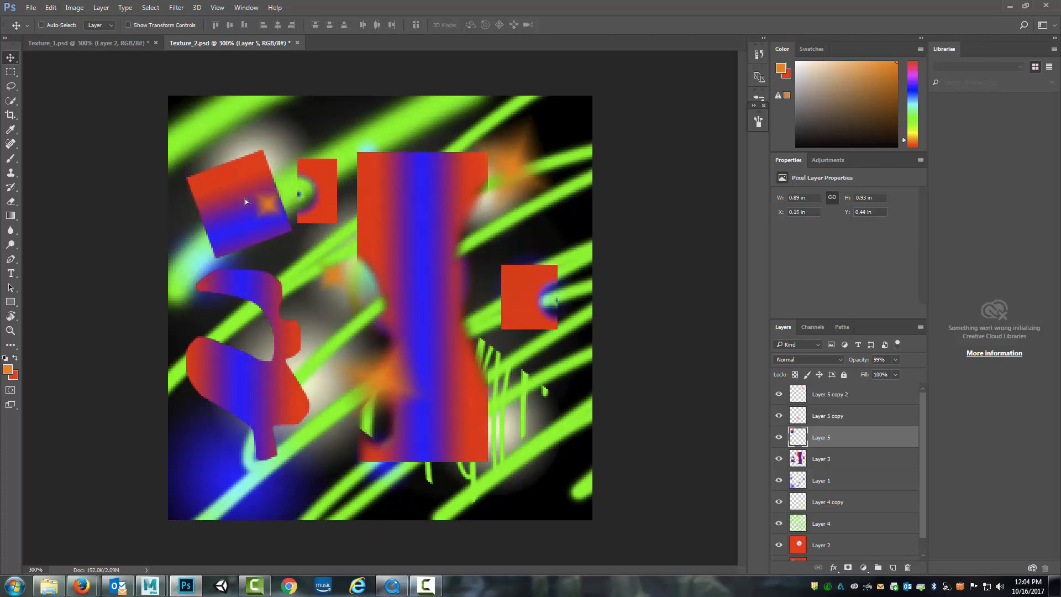
Make Layer 1 the active layer and save the changes to Texture_2.psd
click(846, 415)
click(848, 459)
click(851, 480)
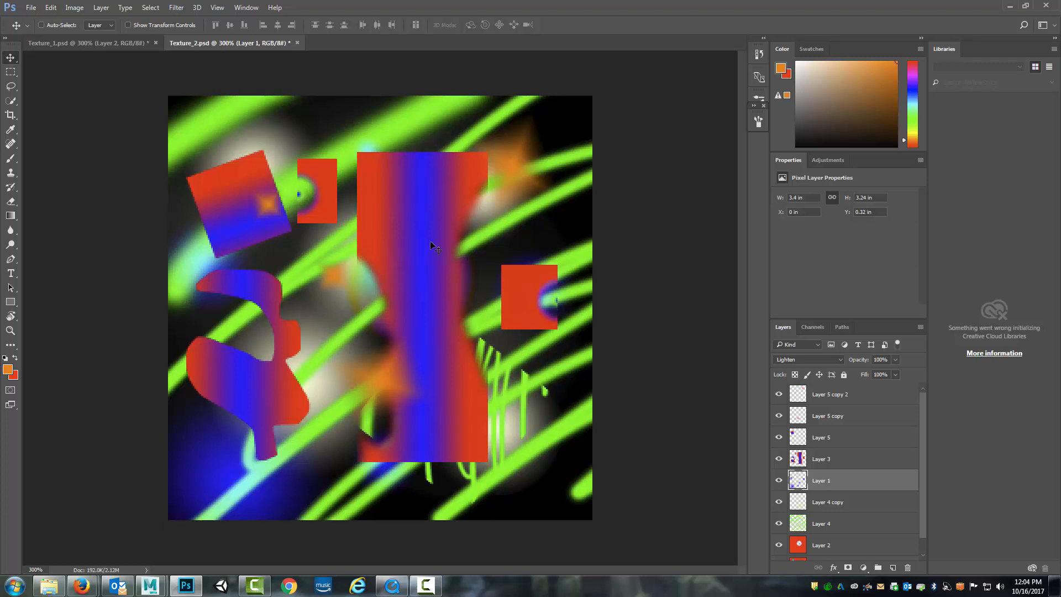
click(38, 8)
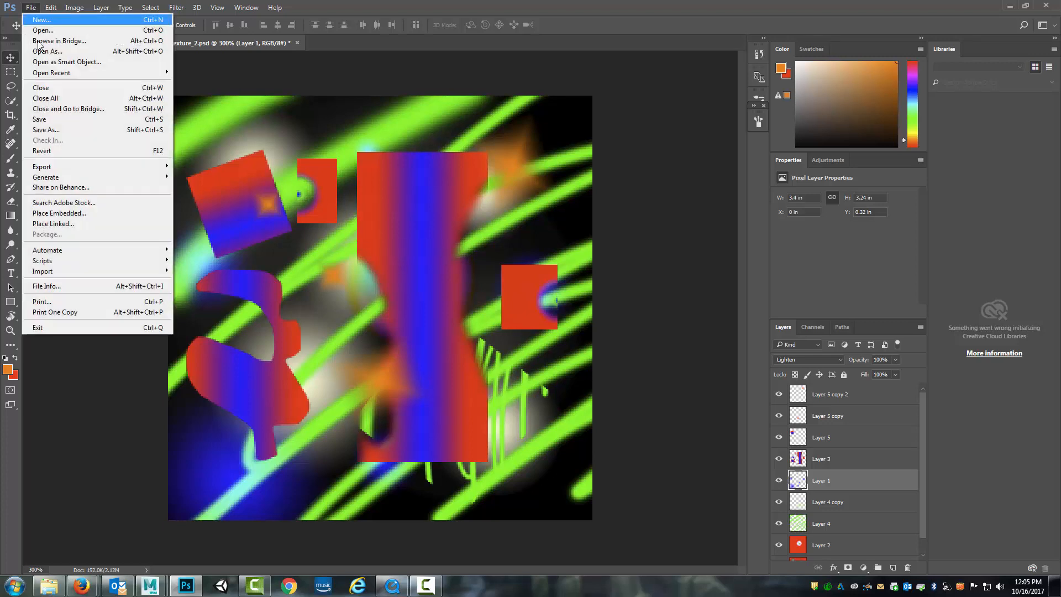
click(46, 120)
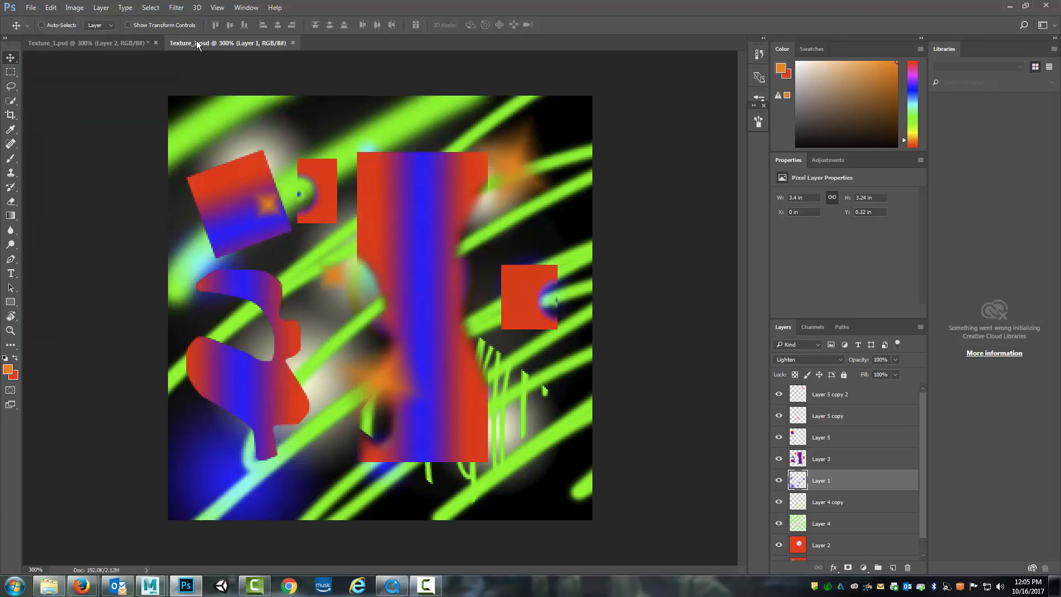
Save a Targa copy at 24 bits/pixel in the 3D_1_1 project's sourceimages folder, replacing the existing Texture_2_Tex.tga
click(32, 7)
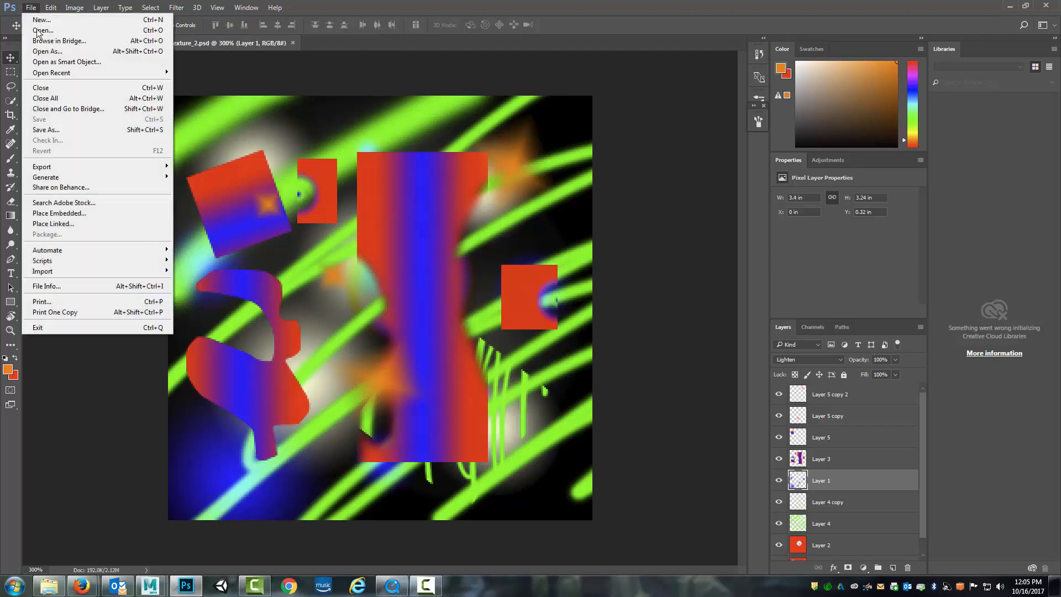
click(46, 130)
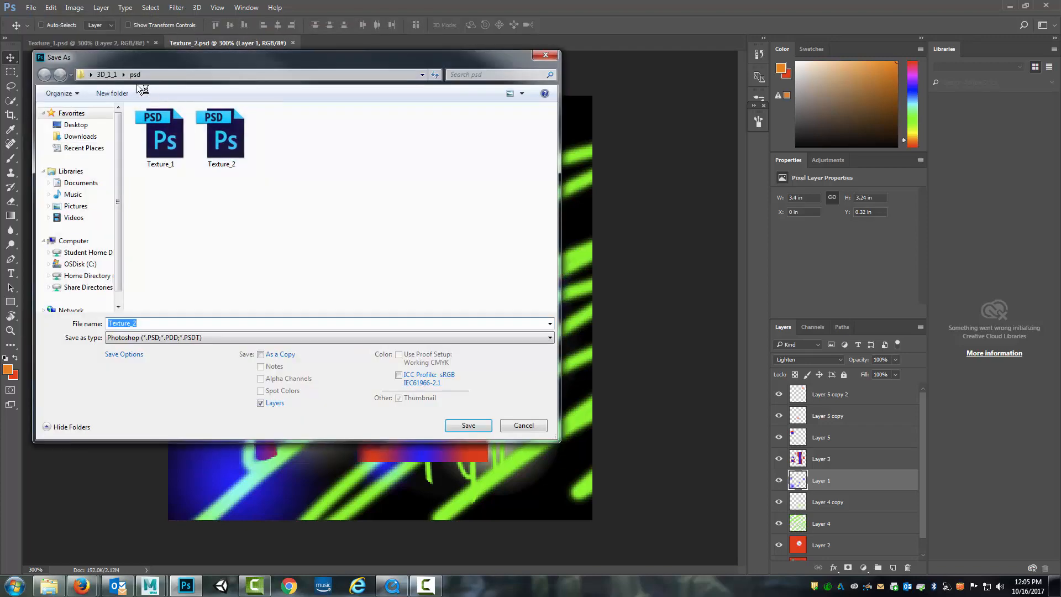
click(107, 74)
double_click(178, 277)
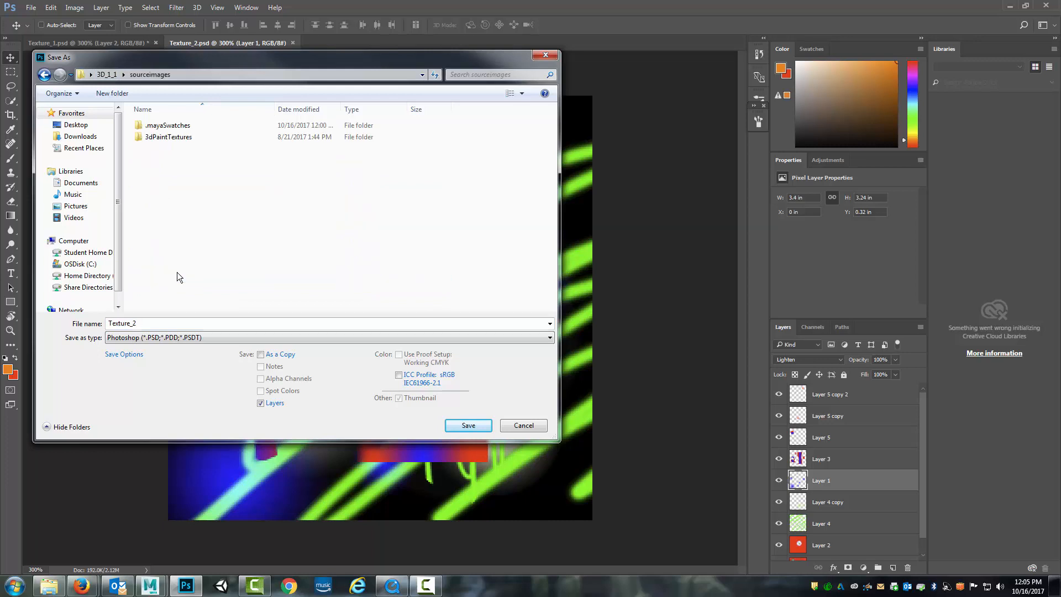
click(174, 338)
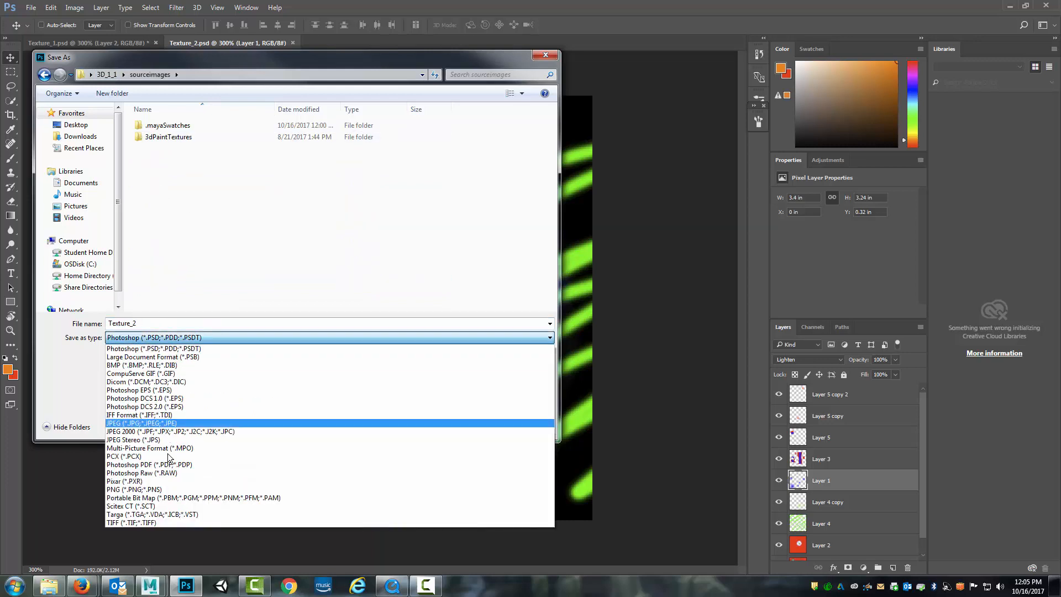
click(153, 515)
click(166, 160)
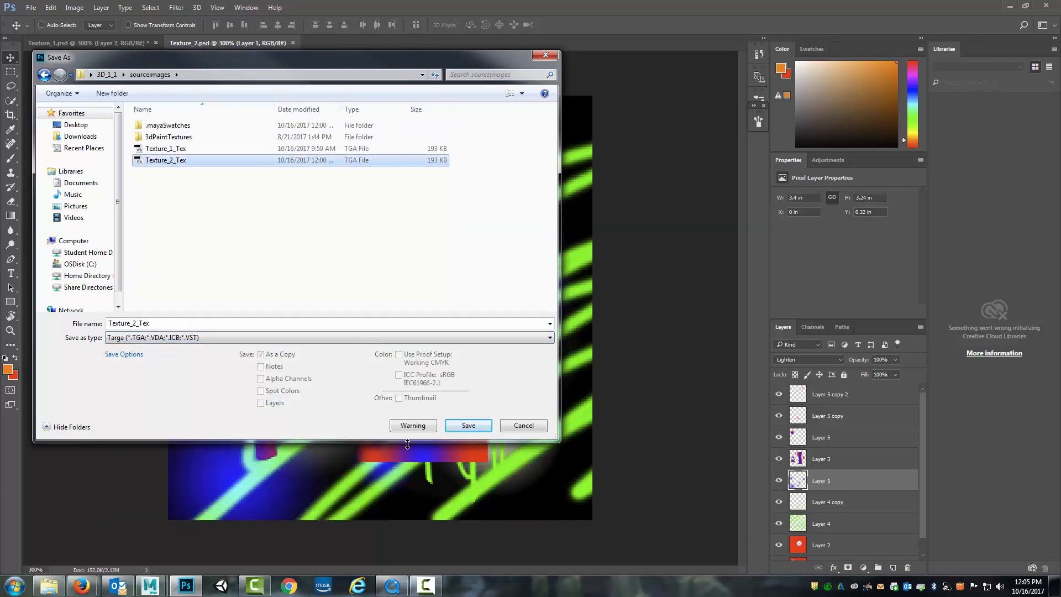
click(469, 425)
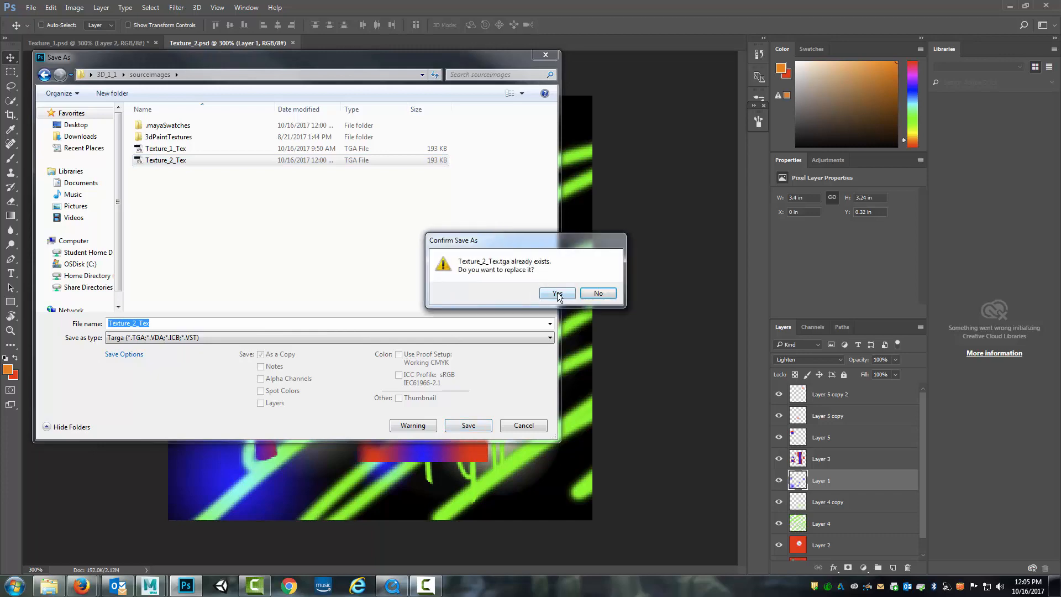
click(558, 293)
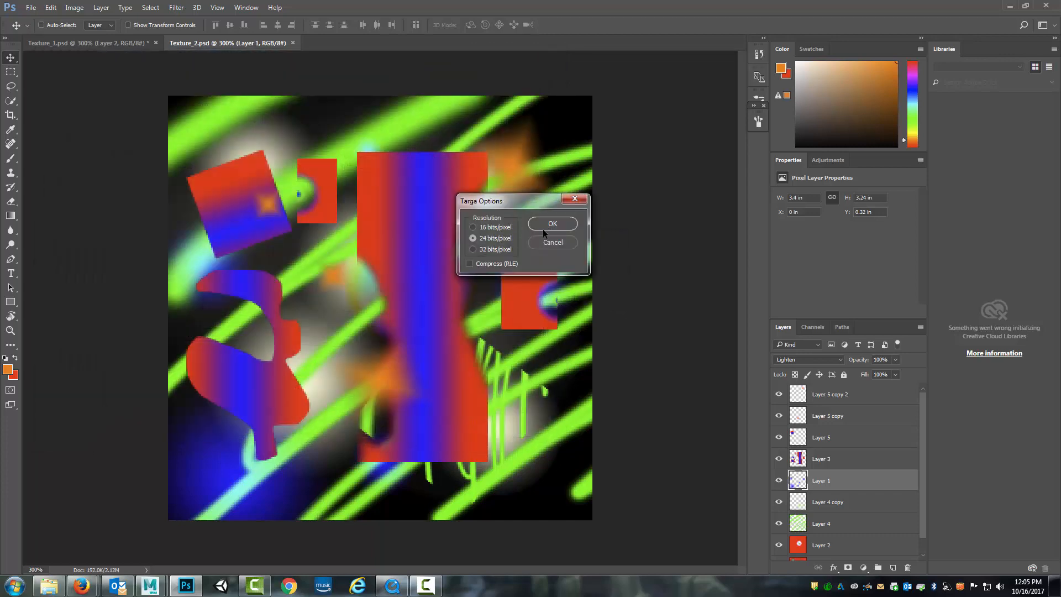
click(545, 227)
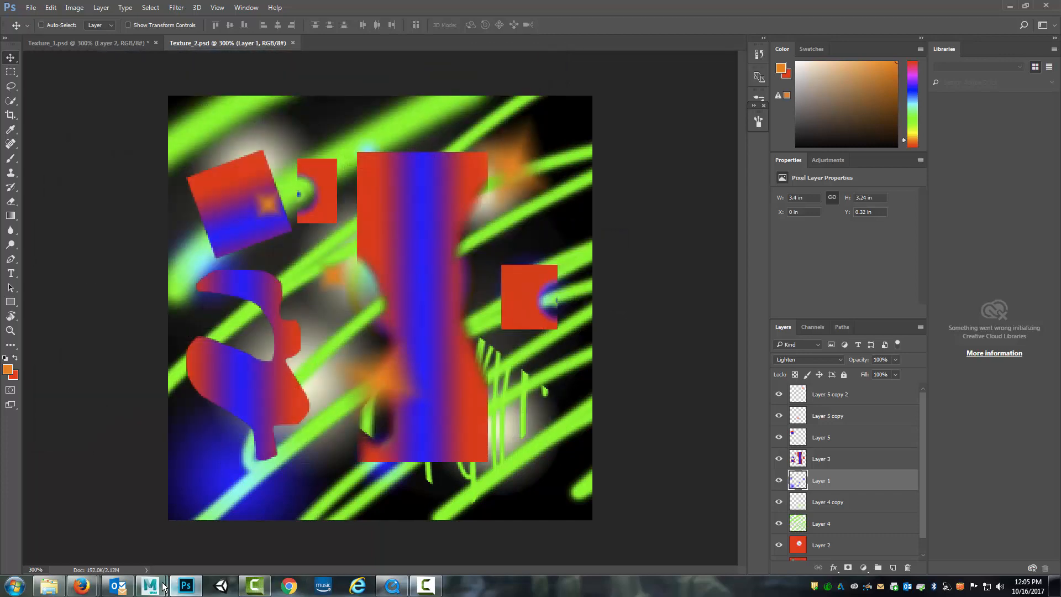
Switch to Maya and reload the Texture_2_Tex.tga image used as the color of the middle plane's Texture_2_Mat material
mouse_move(160, 586)
click(223, 529)
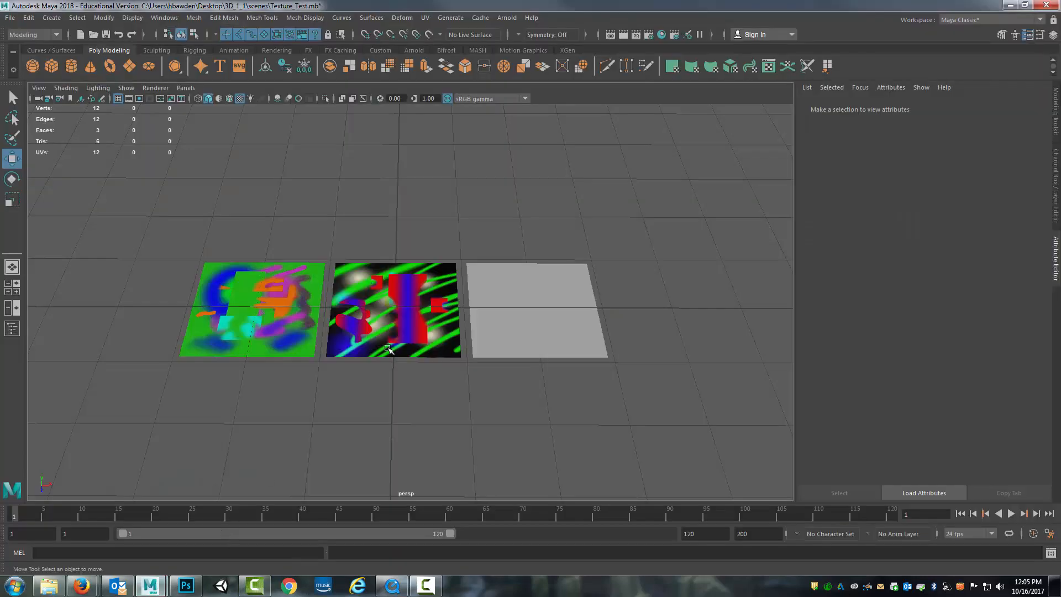
drag(449, 206, 439, 242)
click(437, 245)
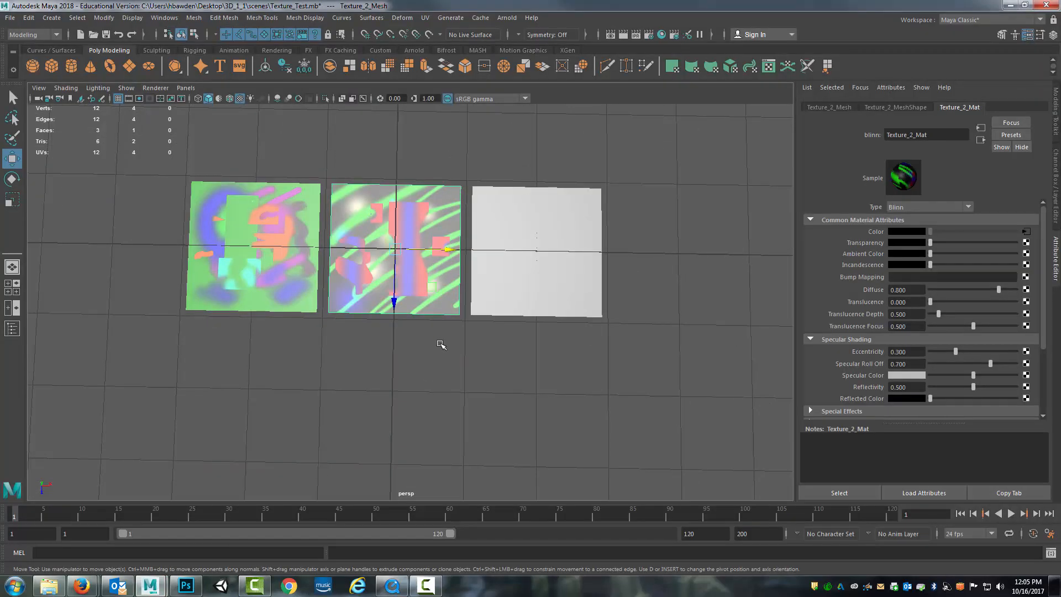
scroll(440, 345, down, 3)
scroll(440, 344, up, 6)
drag(379, 382, 416, 404)
click(415, 404)
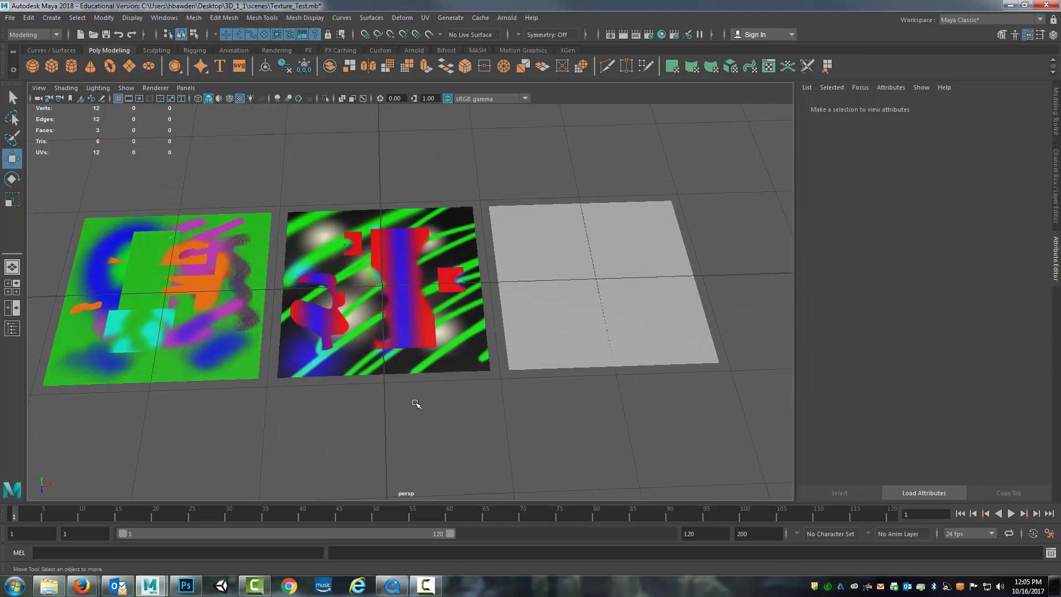
click(431, 344)
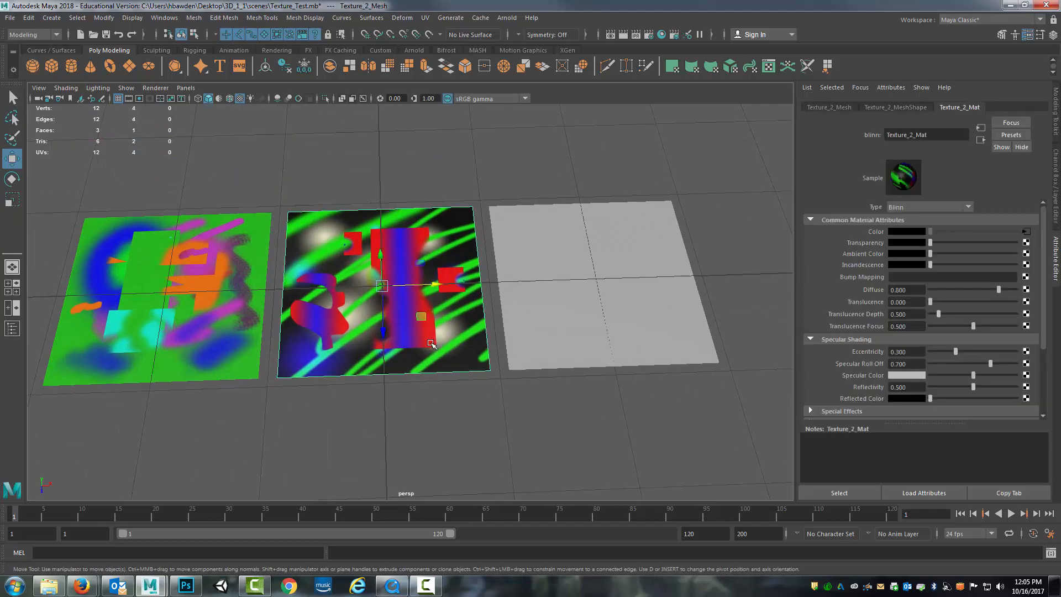
click(1027, 232)
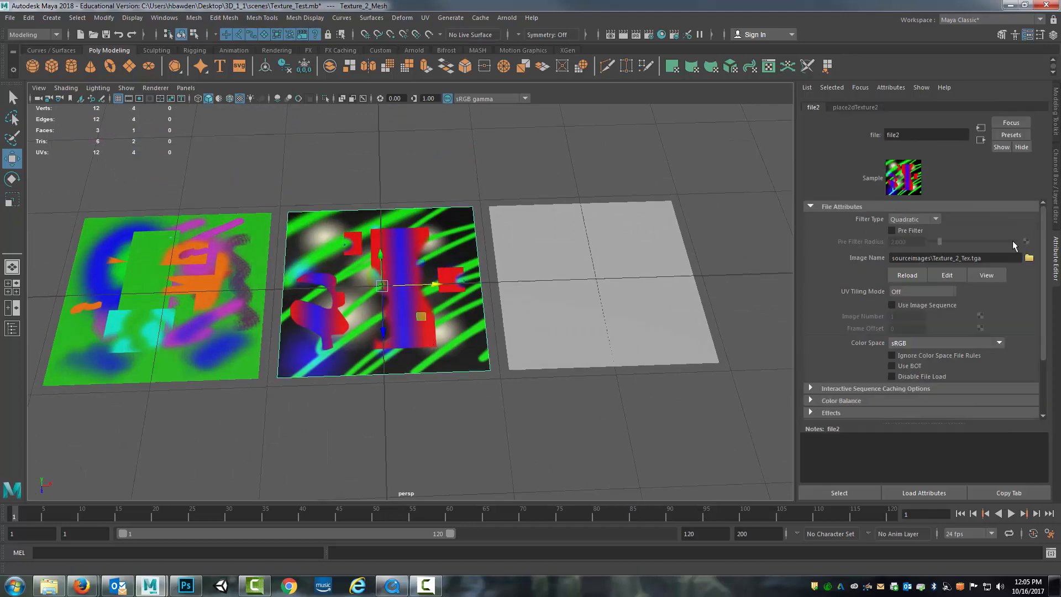
click(904, 275)
click(435, 373)
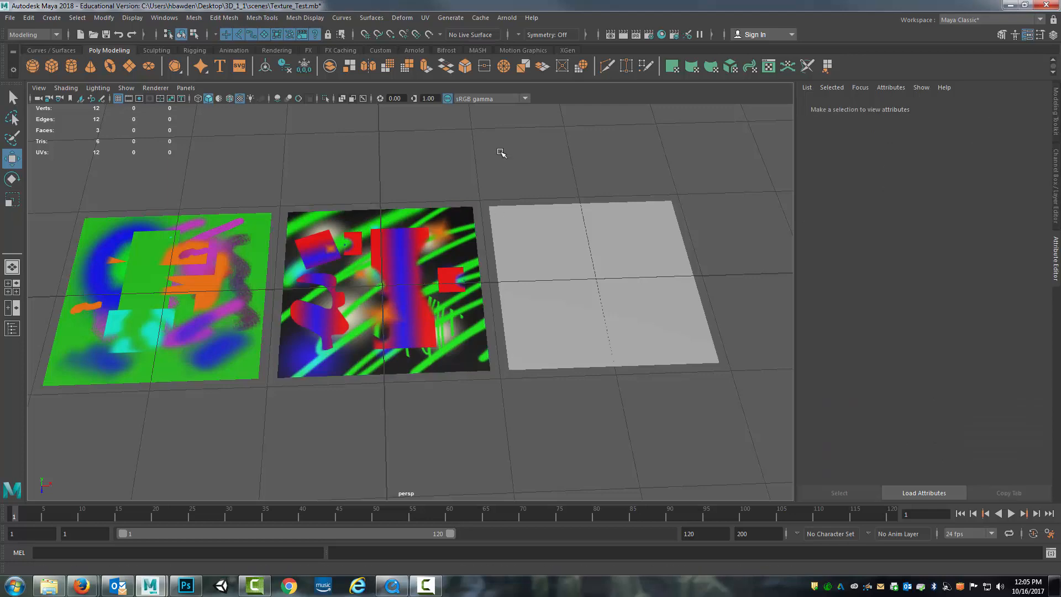